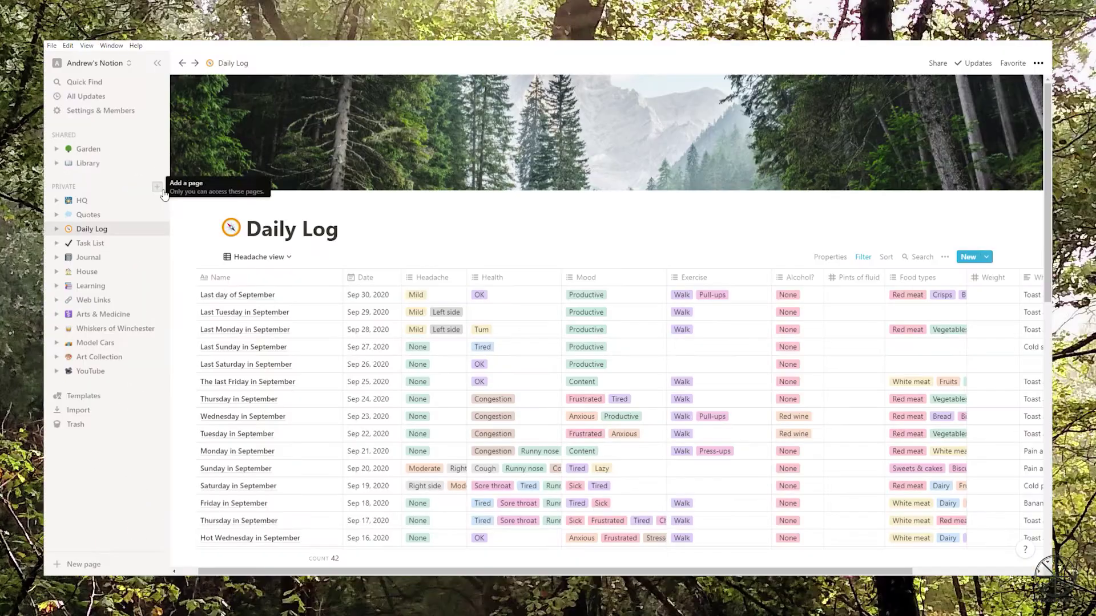
- Create a new private page titled "Headache Log" and set it up as a table database
left_click(334, 248)
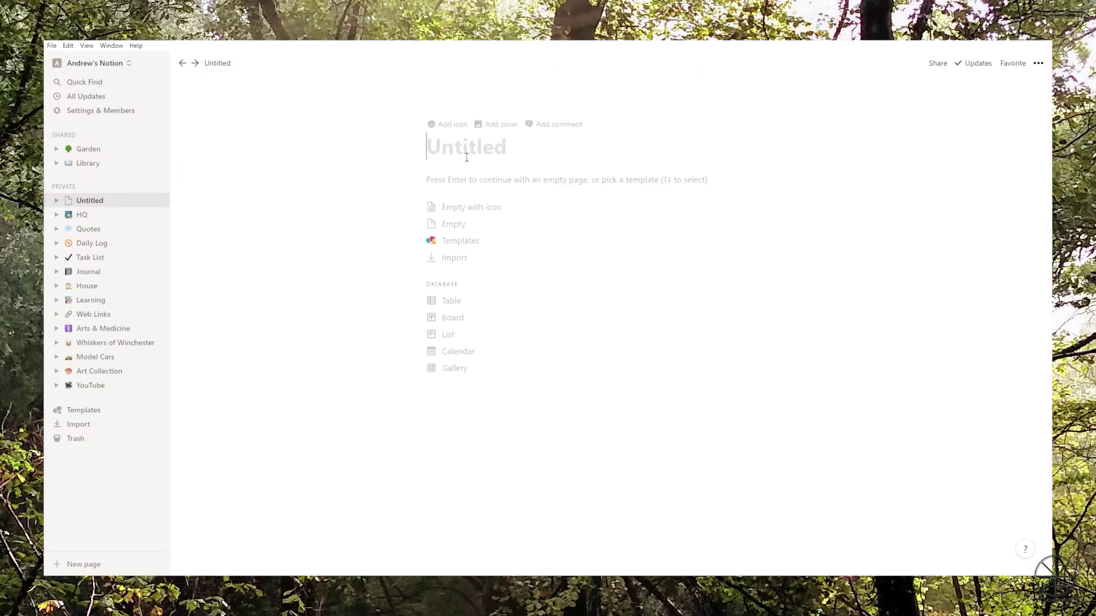
type("Headache ")
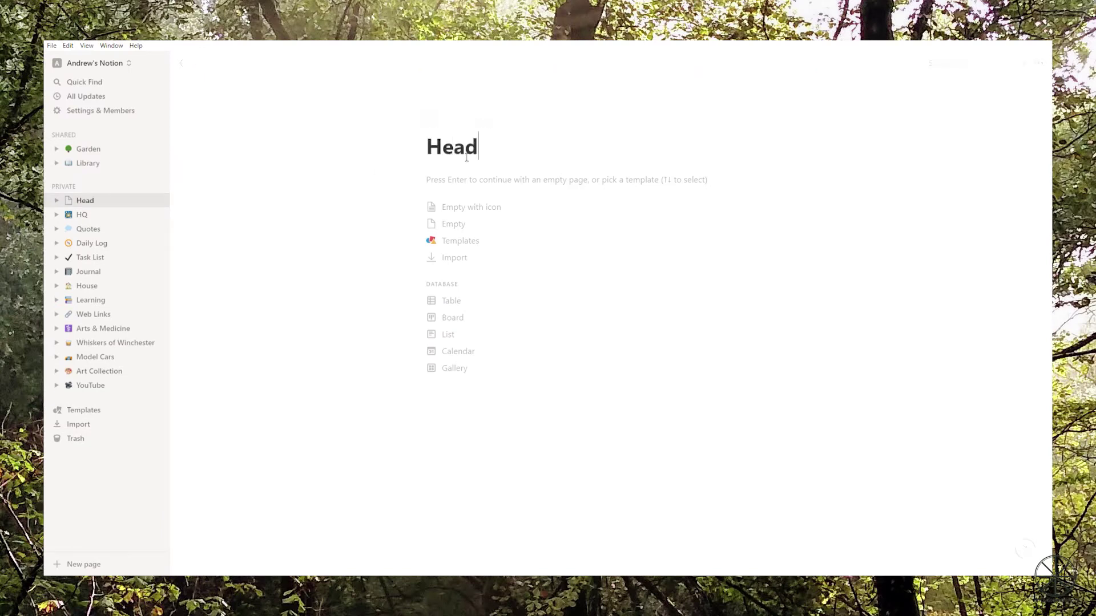
type("Log")
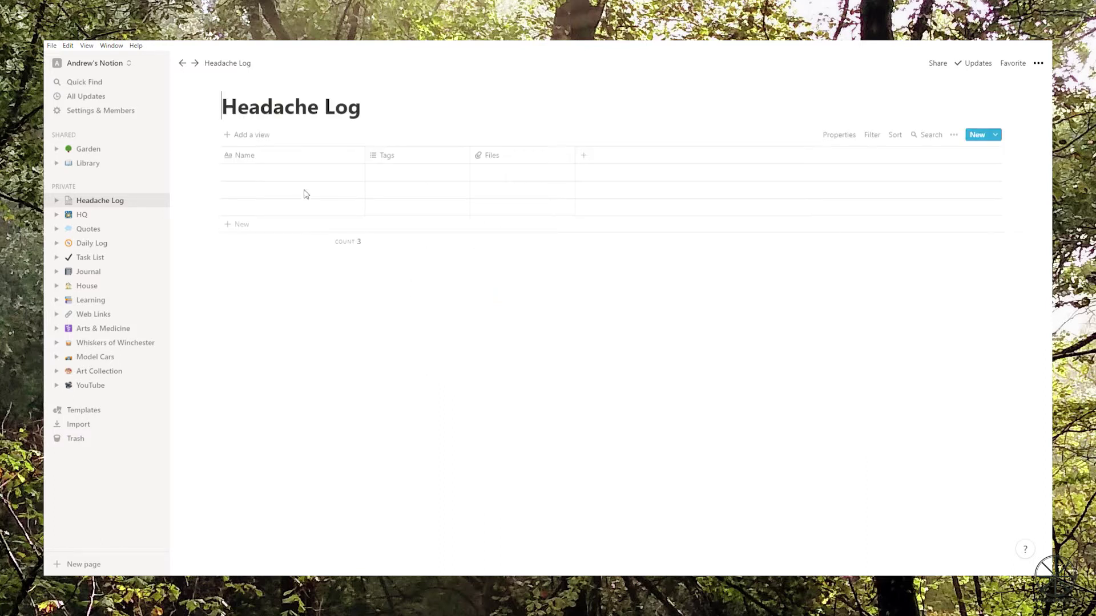
- Add an icon to the Headache Log page and change it to the "shocked face with exploding head" emoji, searching for "head"
mouse_move(261, 121)
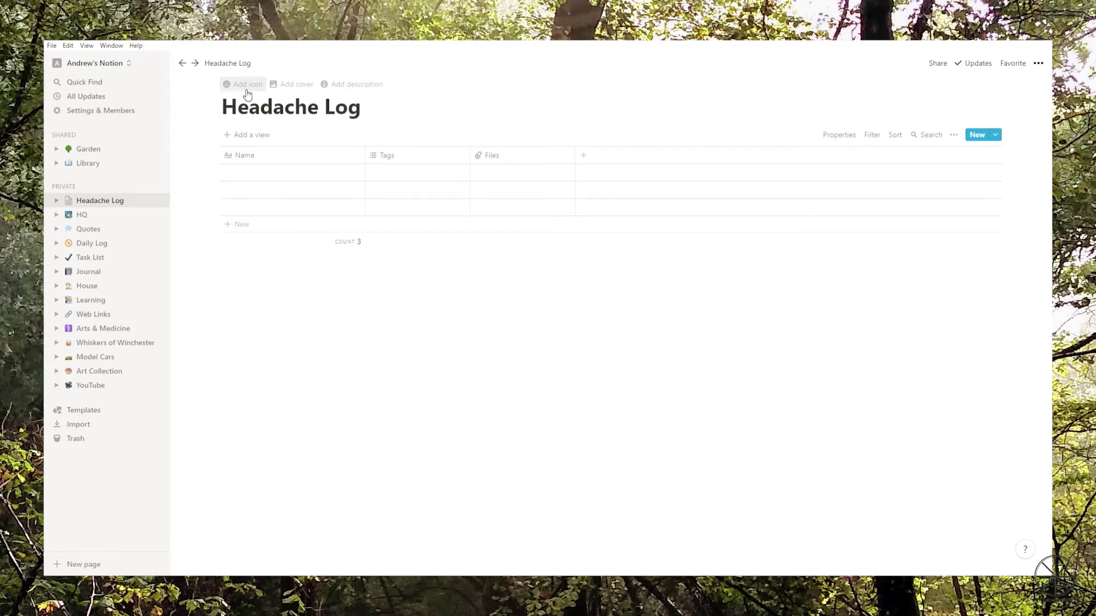
left_click(247, 94)
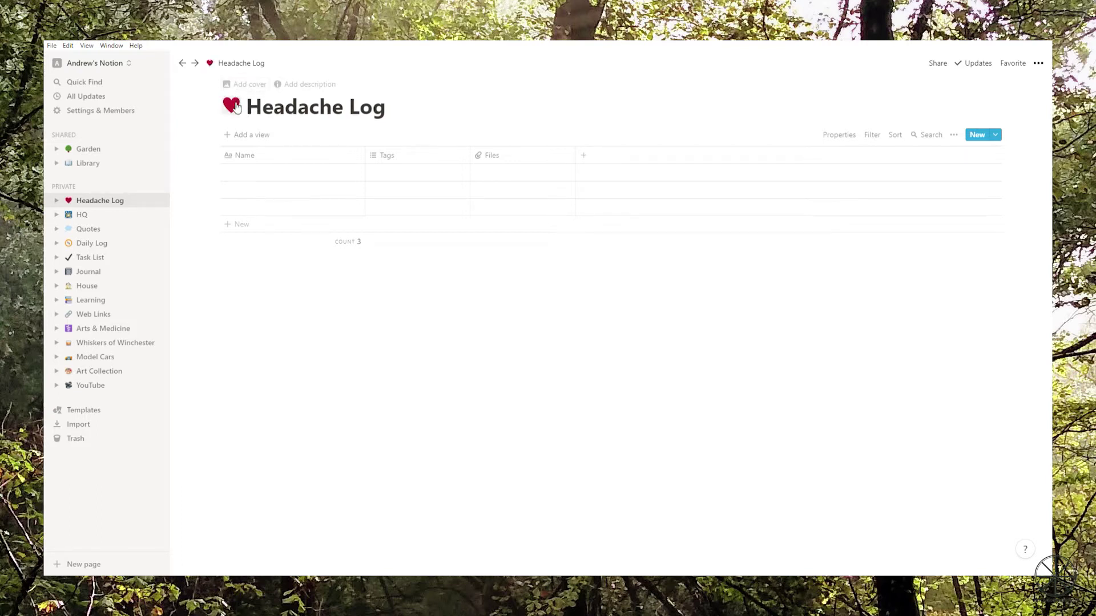
left_click(232, 106)
type("head")
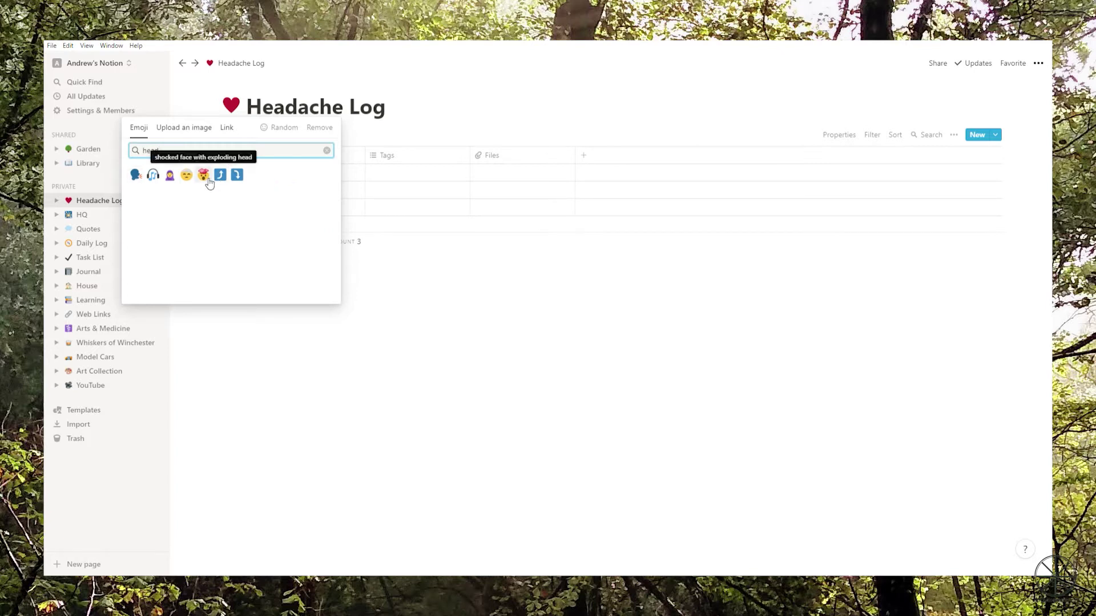
left_click(203, 174)
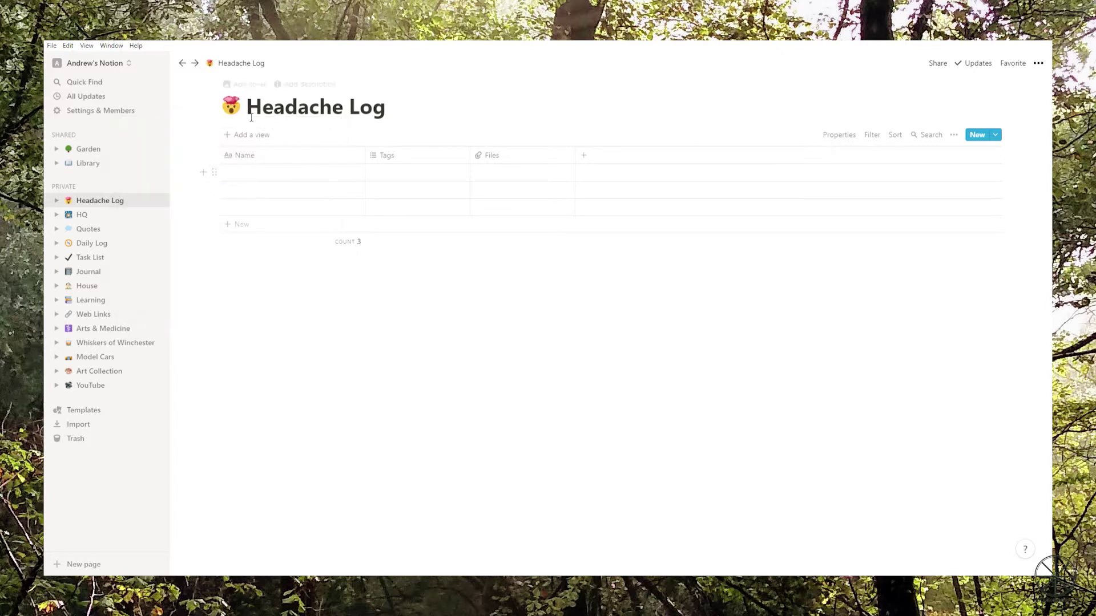
- Add a page cover and replace it with the first, multicoloured head photo from an Unsplash search for "head"
left_click(247, 86)
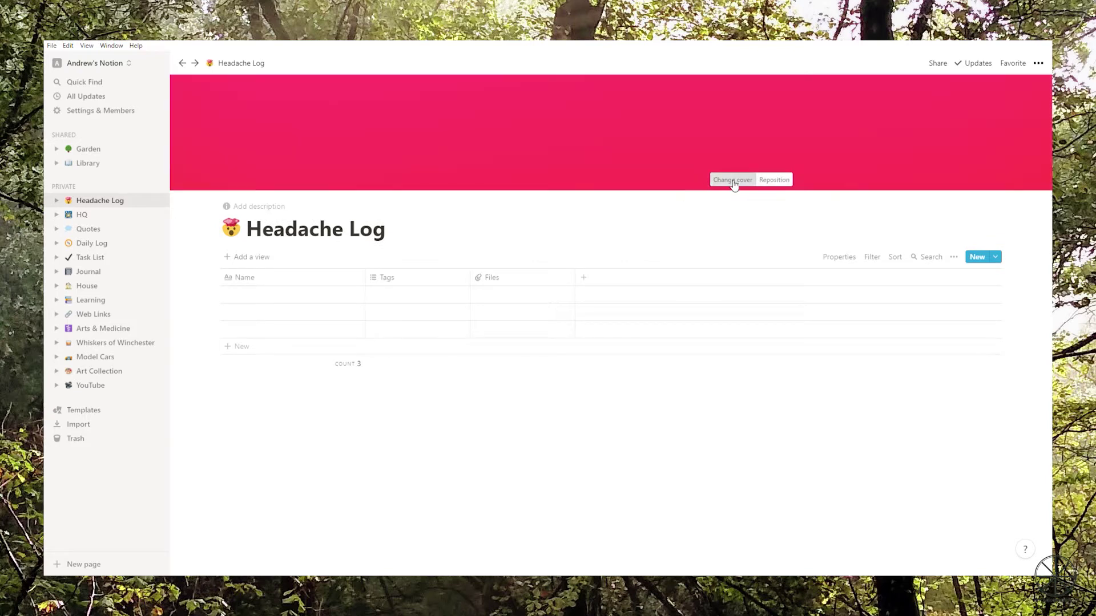
left_click(733, 181)
left_click(700, 201)
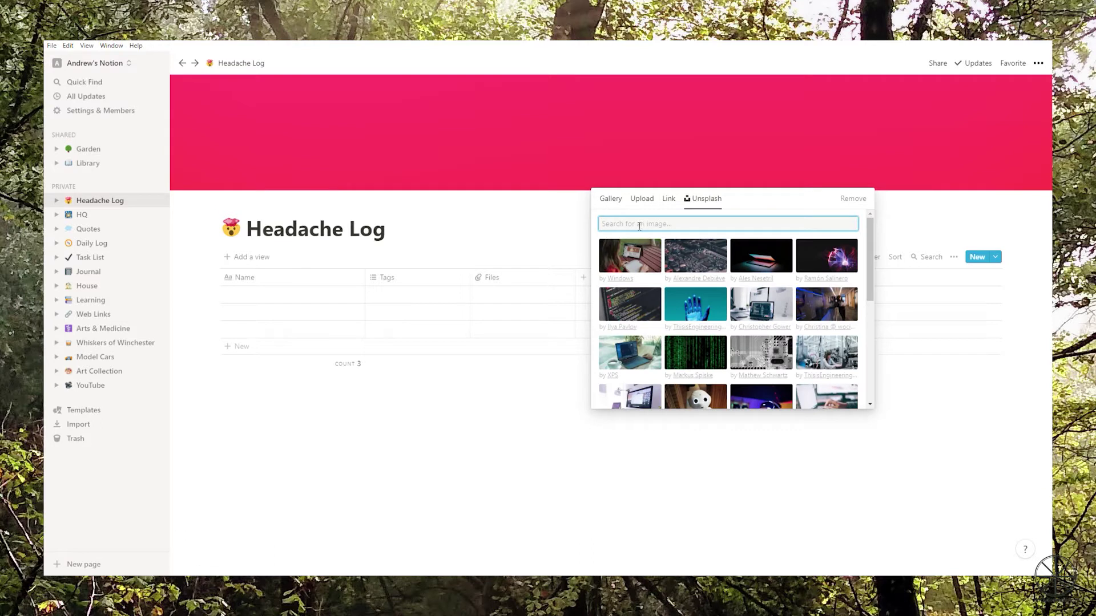
type("head")
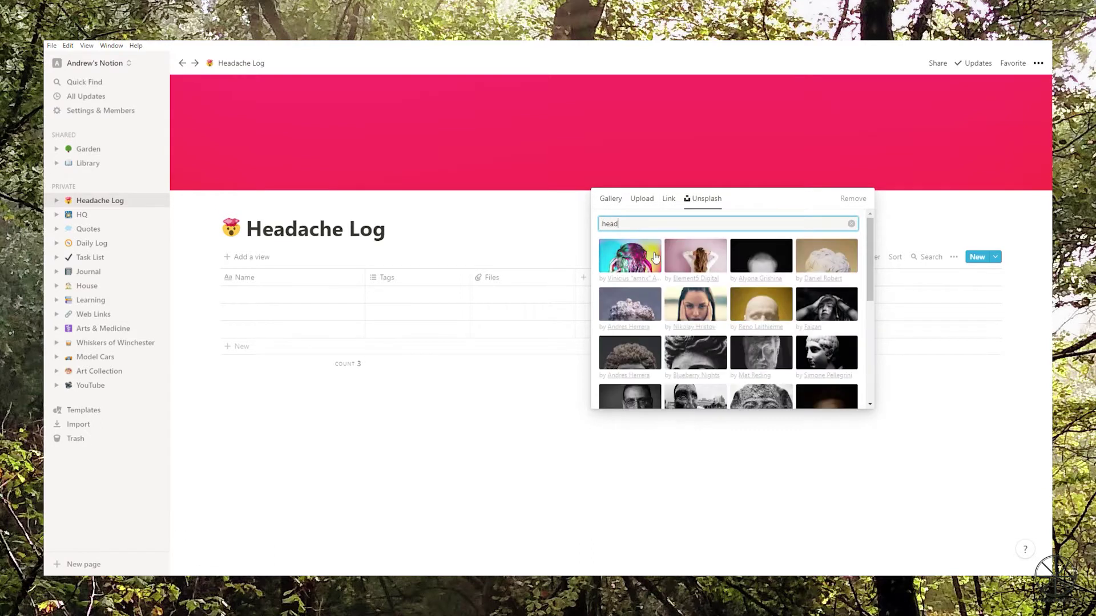
scroll(720, 303, "down", 5)
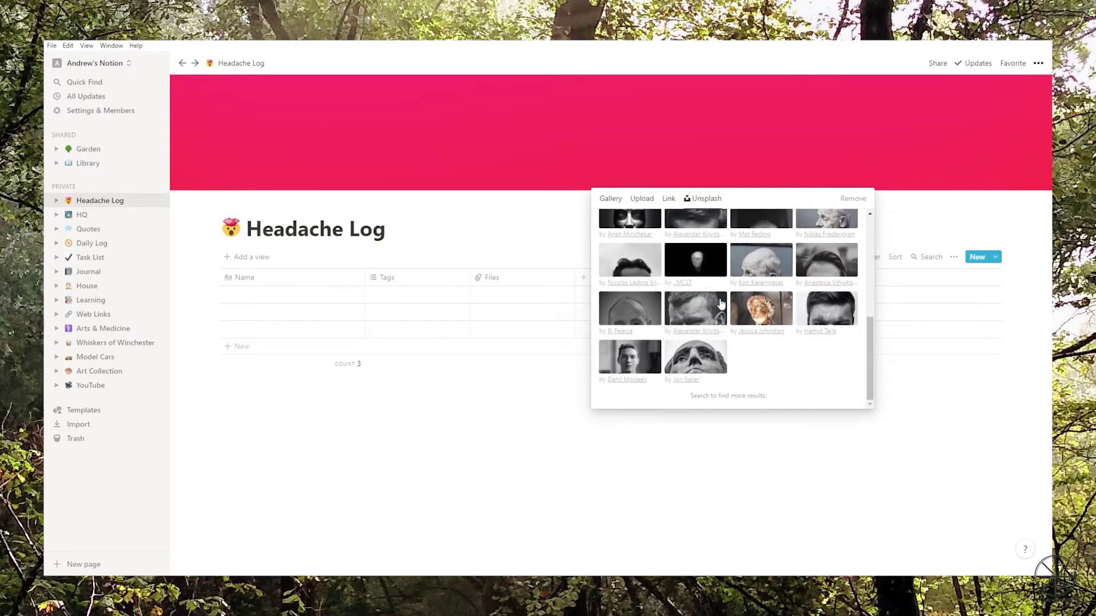
scroll(720, 303, "up", 5)
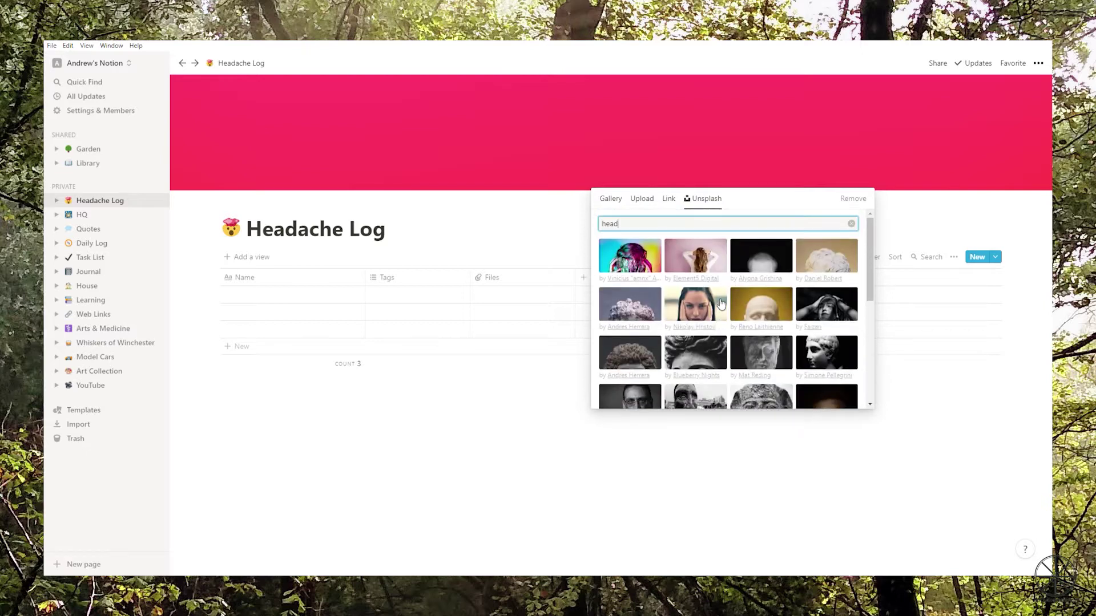
left_click(646, 261)
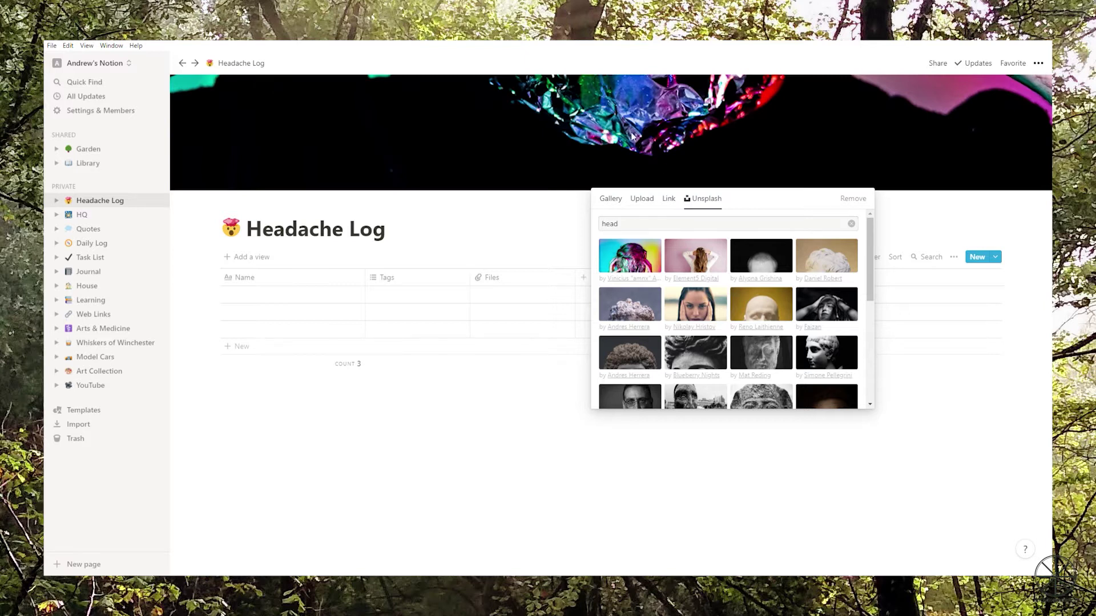
left_click(500, 142)
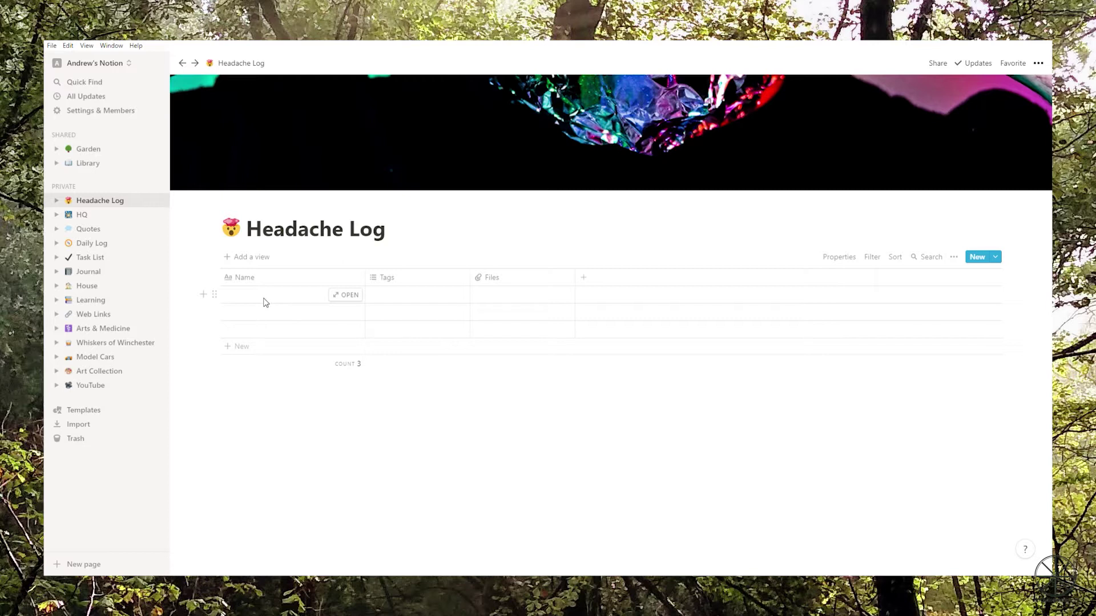
- Rename the Tags property to "Date" and change its property type to Date
left_click(395, 285)
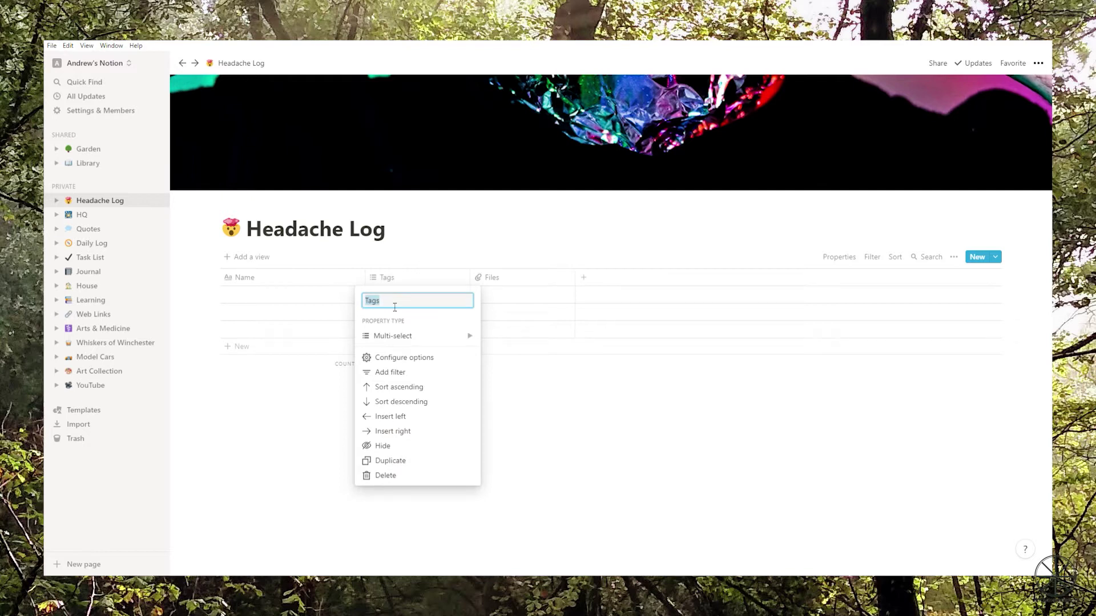
type("Date")
mouse_move(456, 340)
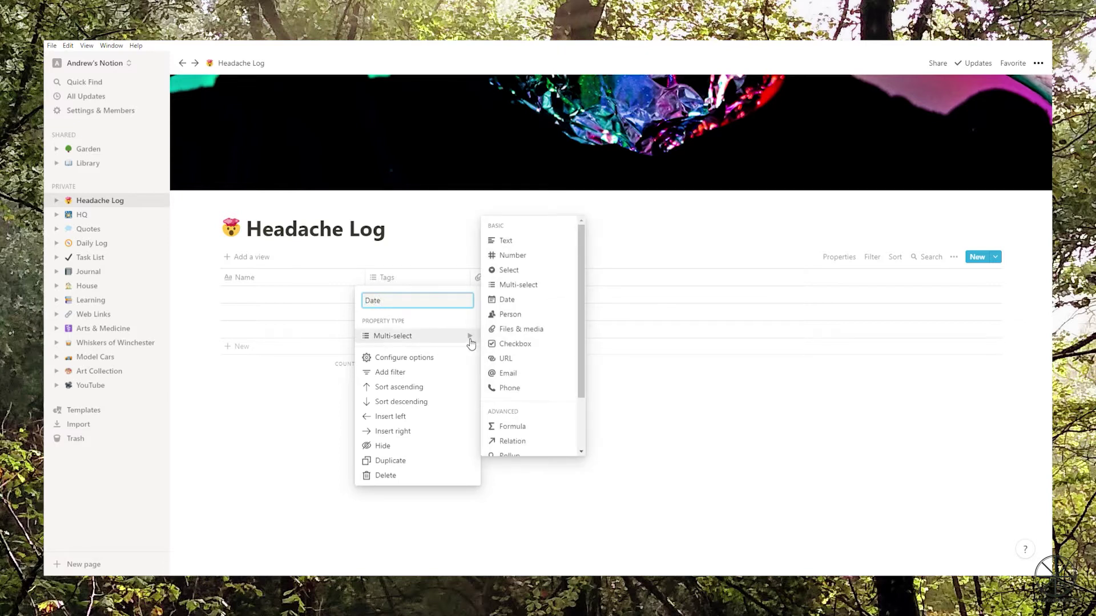
left_click(513, 306)
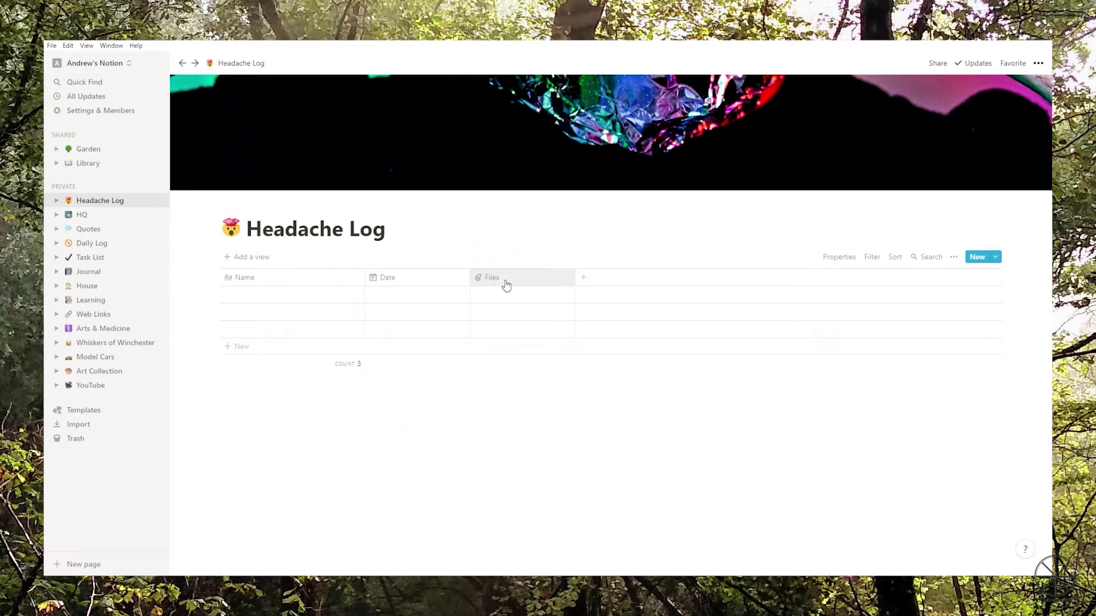
- Rename the Files property to "Severity" and change its property type to Select
left_click(506, 284)
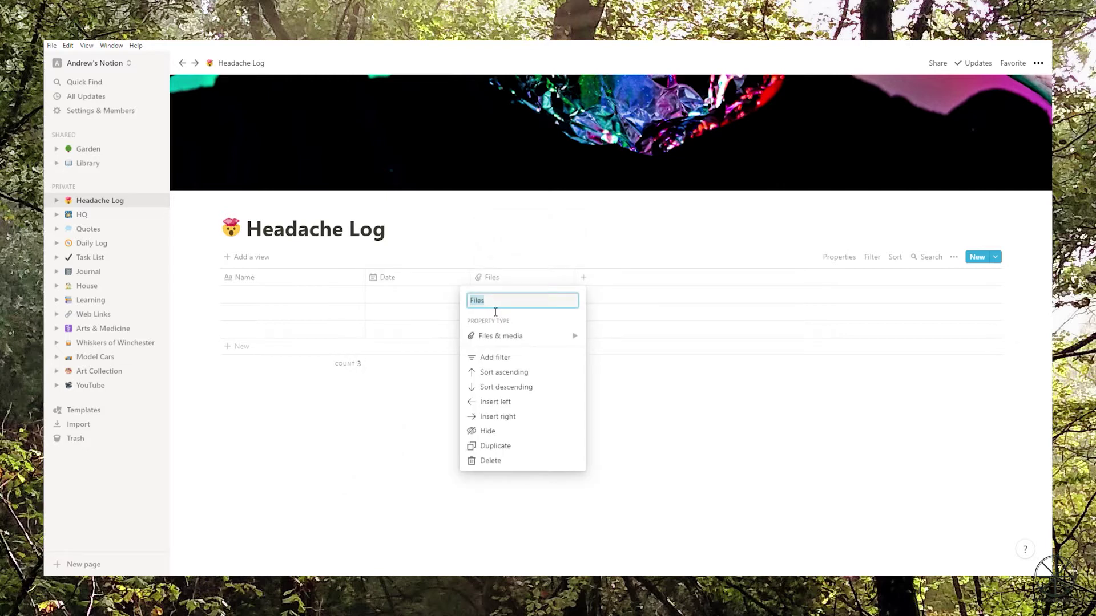
type("Severity")
mouse_move(519, 336)
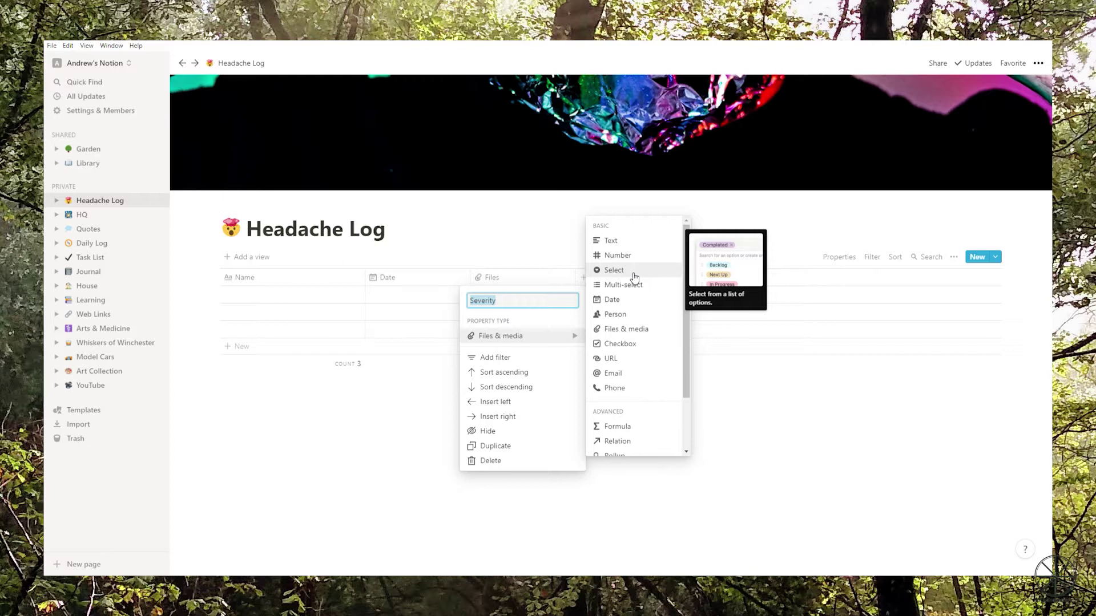
left_click(634, 276)
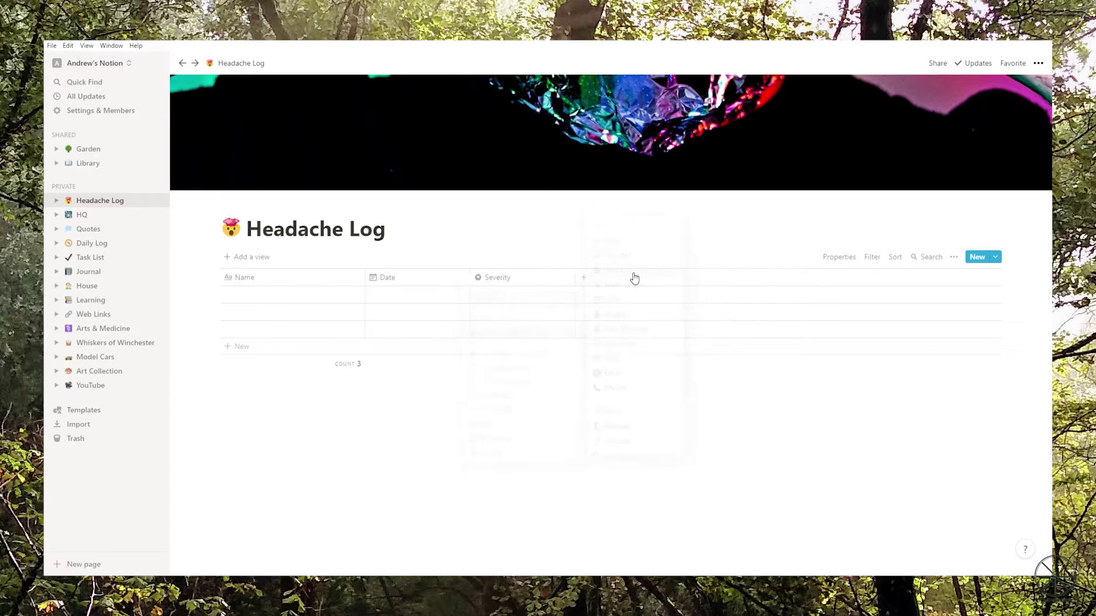
- Create a "Severe" option coloured red in the first row's Severity cell, and clear it from the cell
left_click(495, 298)
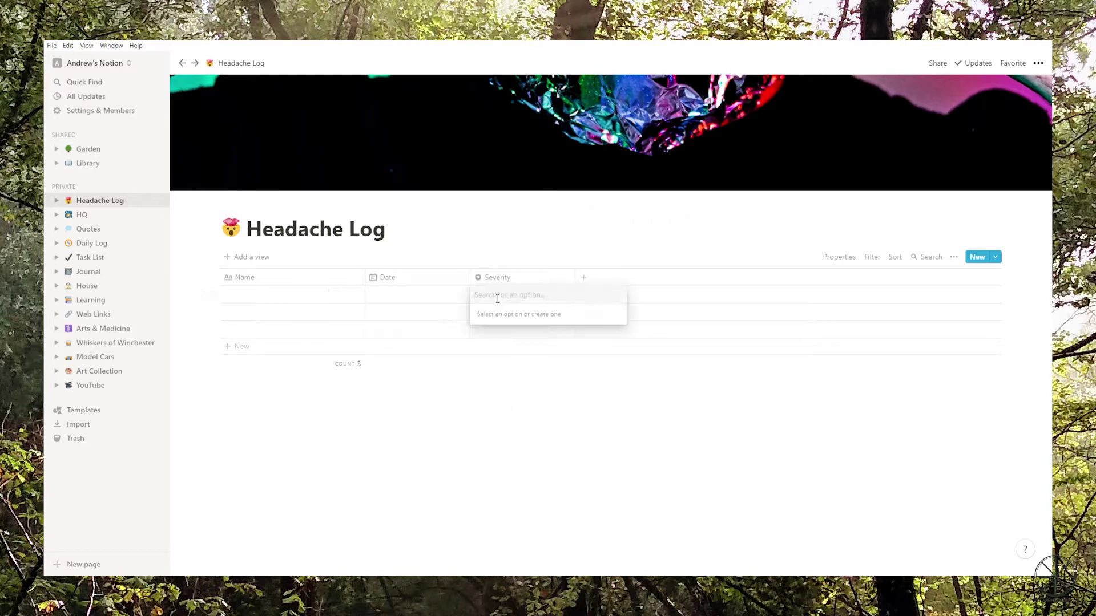
type("Severe")
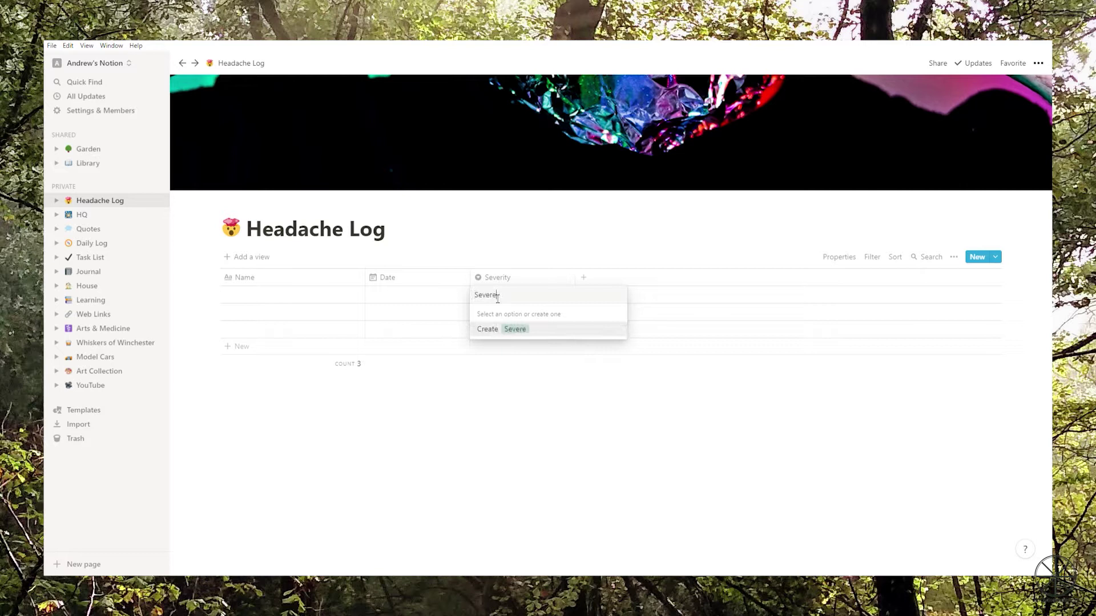
left_click(526, 336)
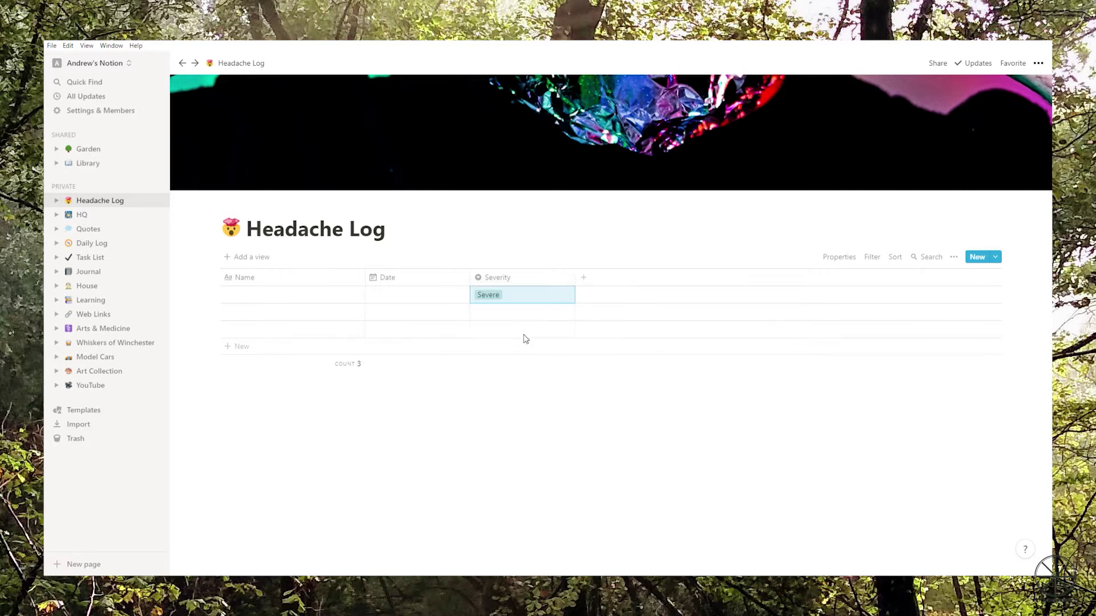
left_click(501, 296)
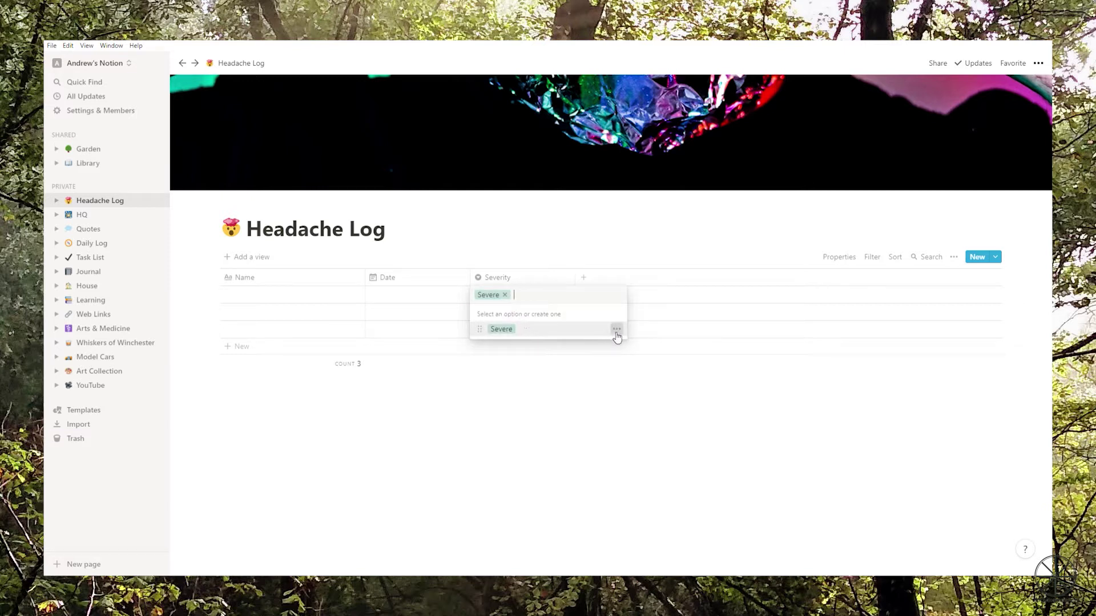
left_click(616, 331)
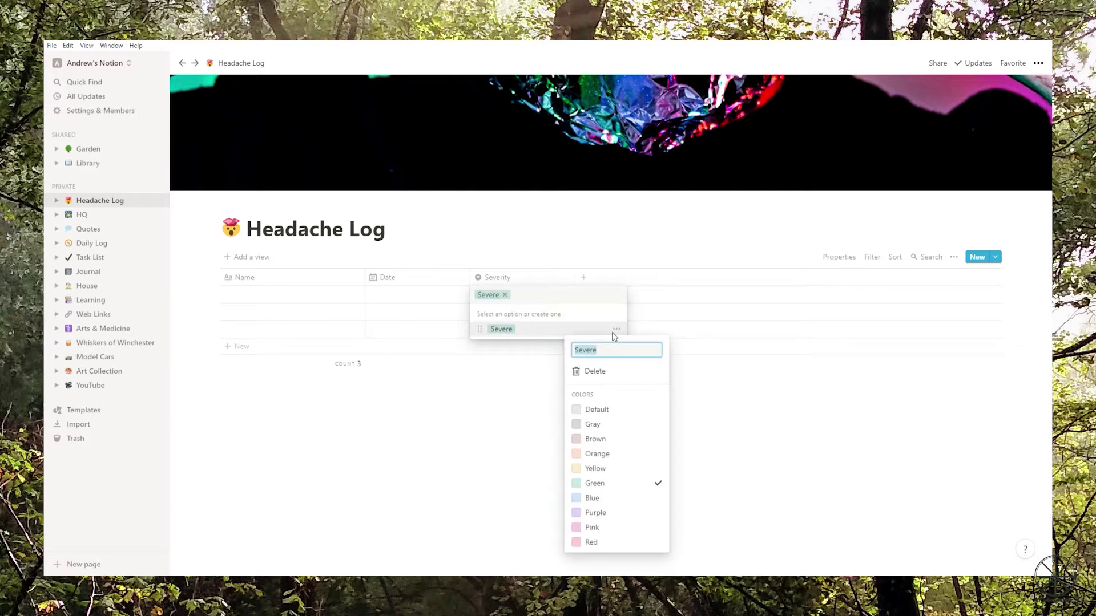
left_click(592, 545)
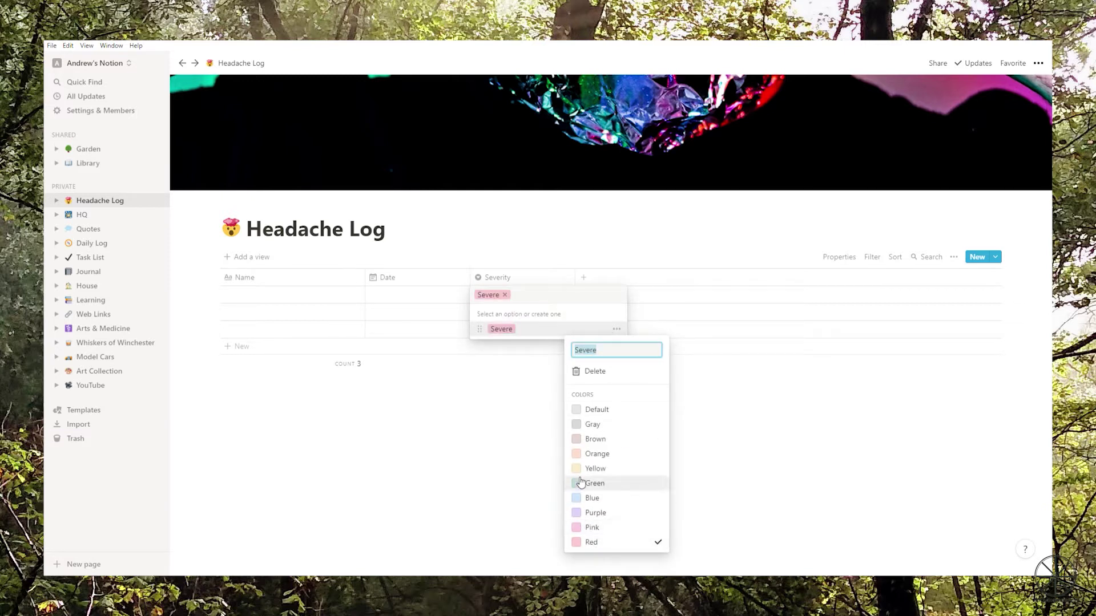
left_click(505, 295)
left_click(505, 296)
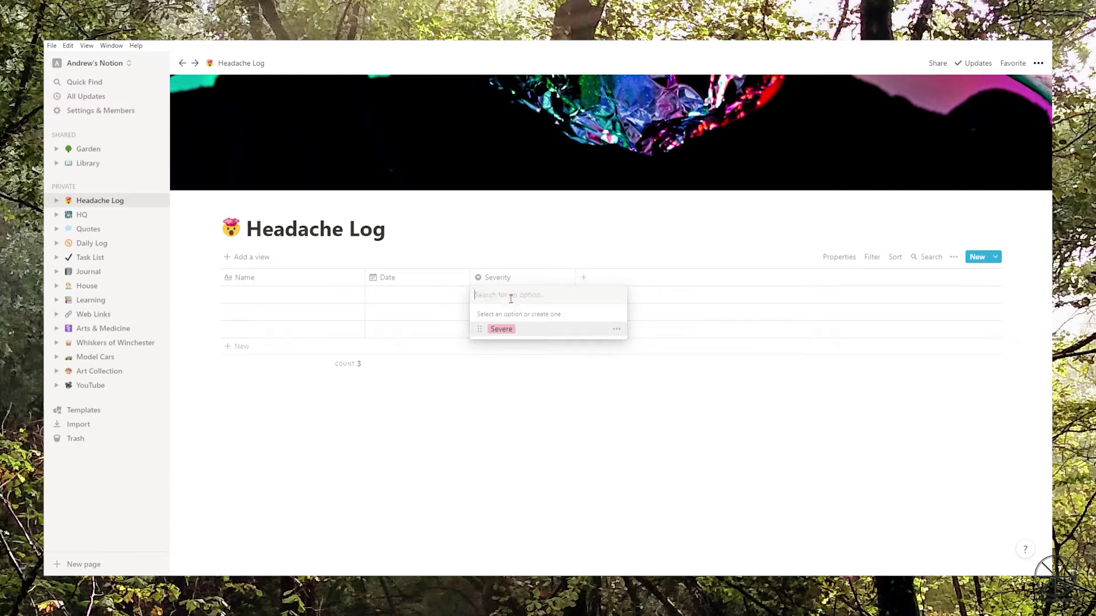
- Create a "Moderate" option coloured orange in the first row's Severity cell, and clear it from the cell
type("Moderate")
left_click(518, 330)
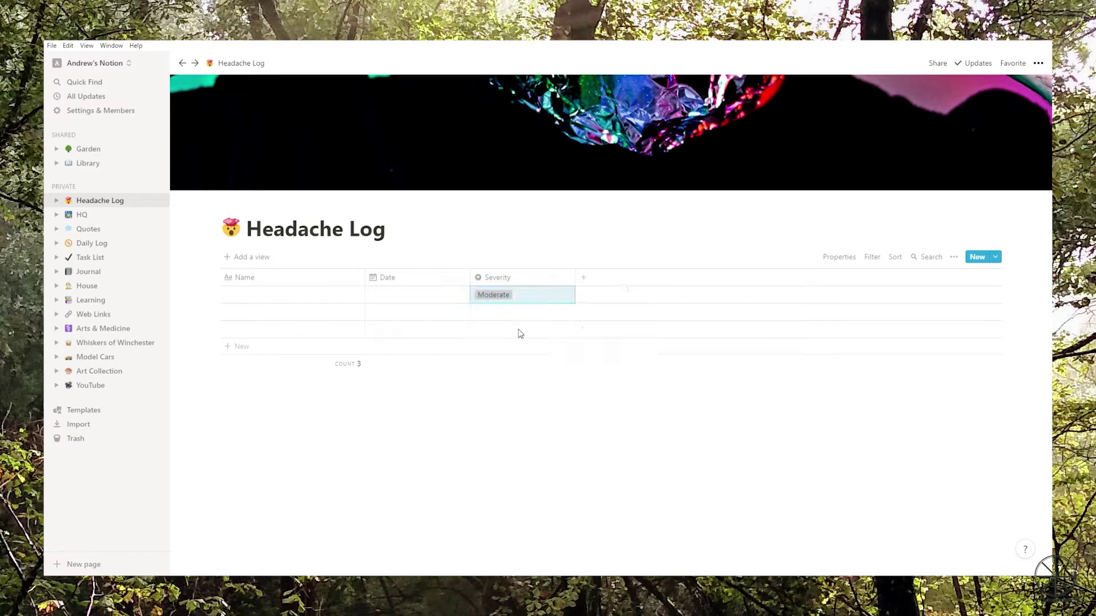
left_click(531, 298)
left_click(616, 344)
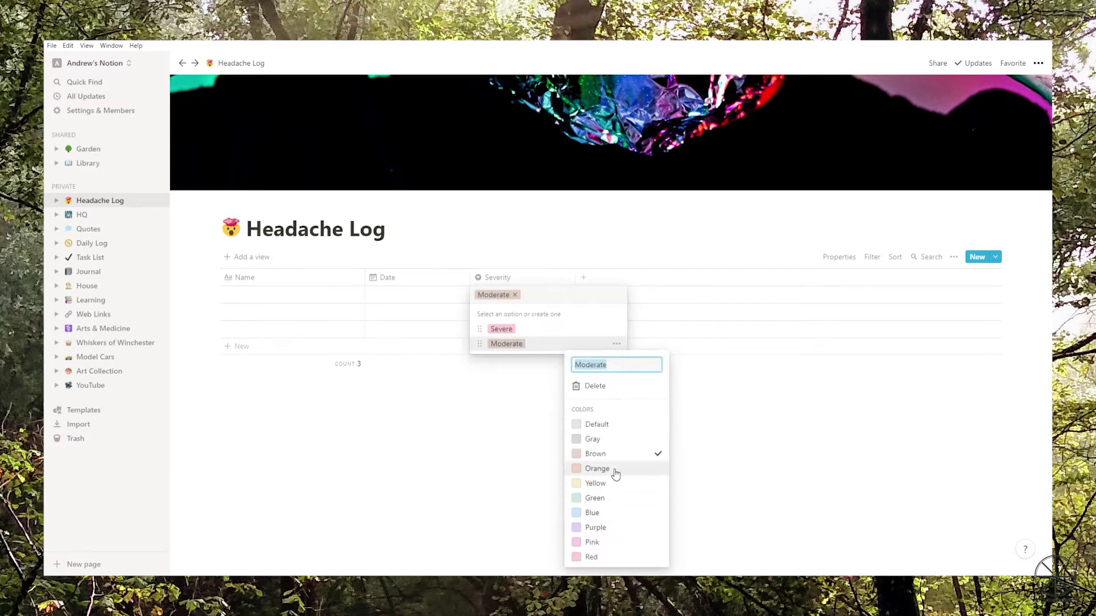
left_click(615, 474)
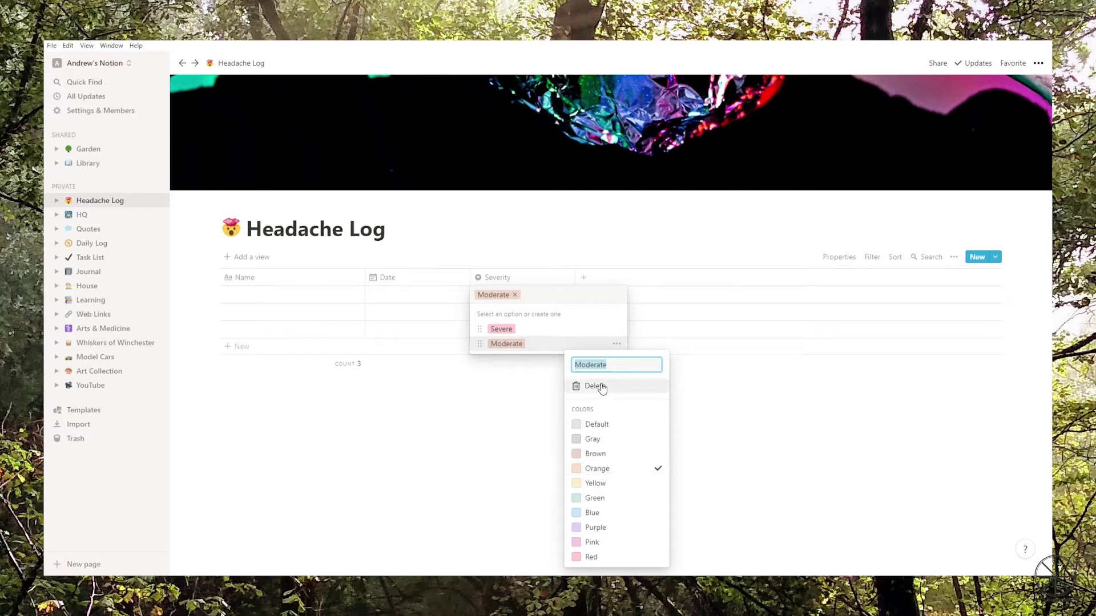
left_click(514, 297)
left_click(515, 297)
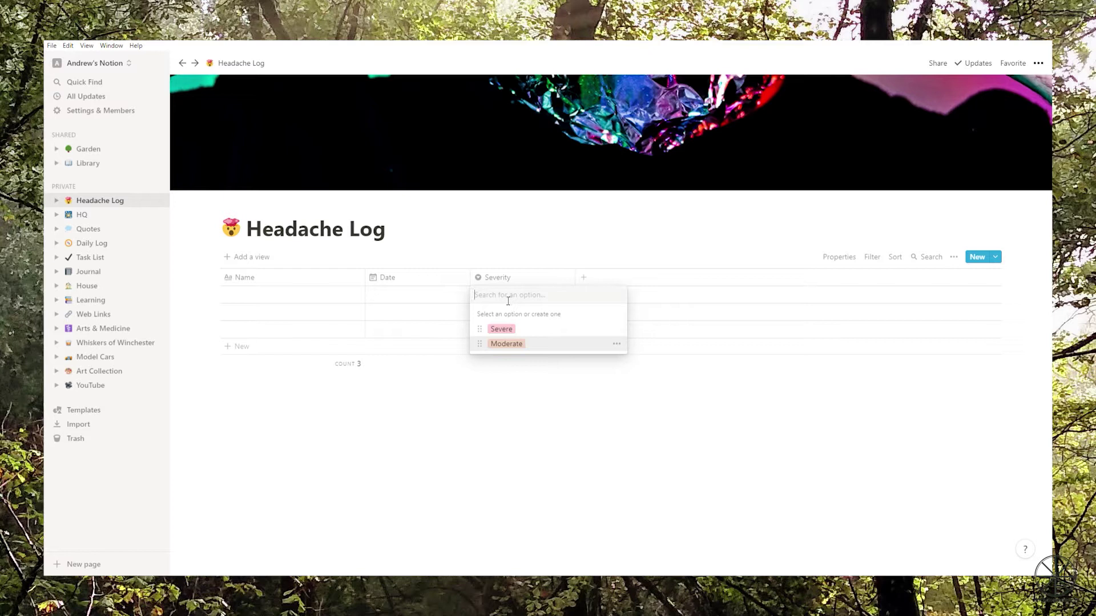
- Create a "Mild" option in the first row's Severity cell and colour it green
type("Mild")
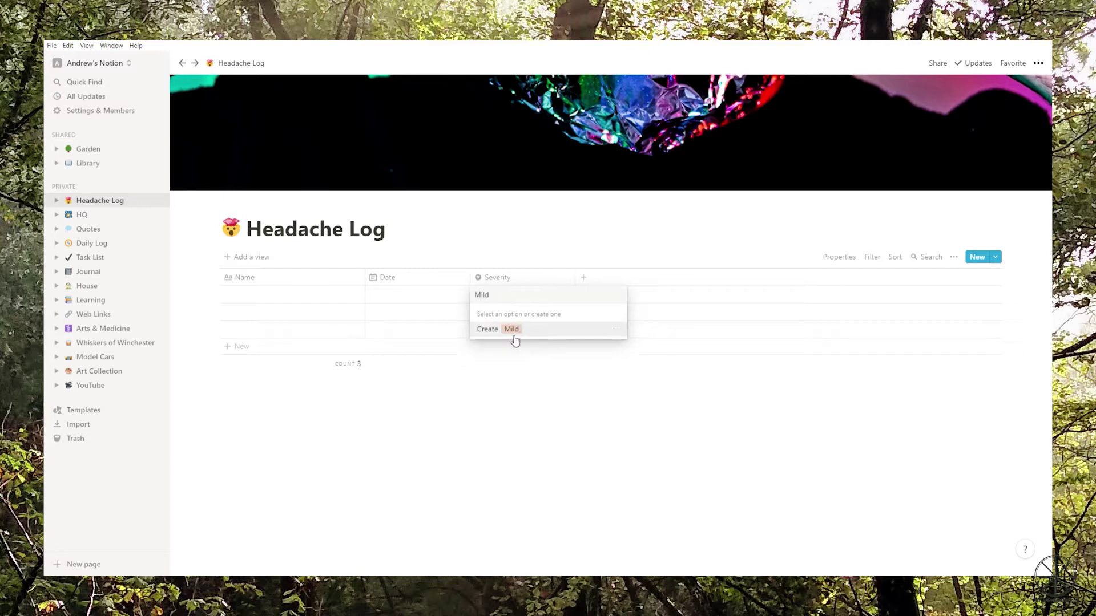
left_click(513, 331)
left_click(516, 299)
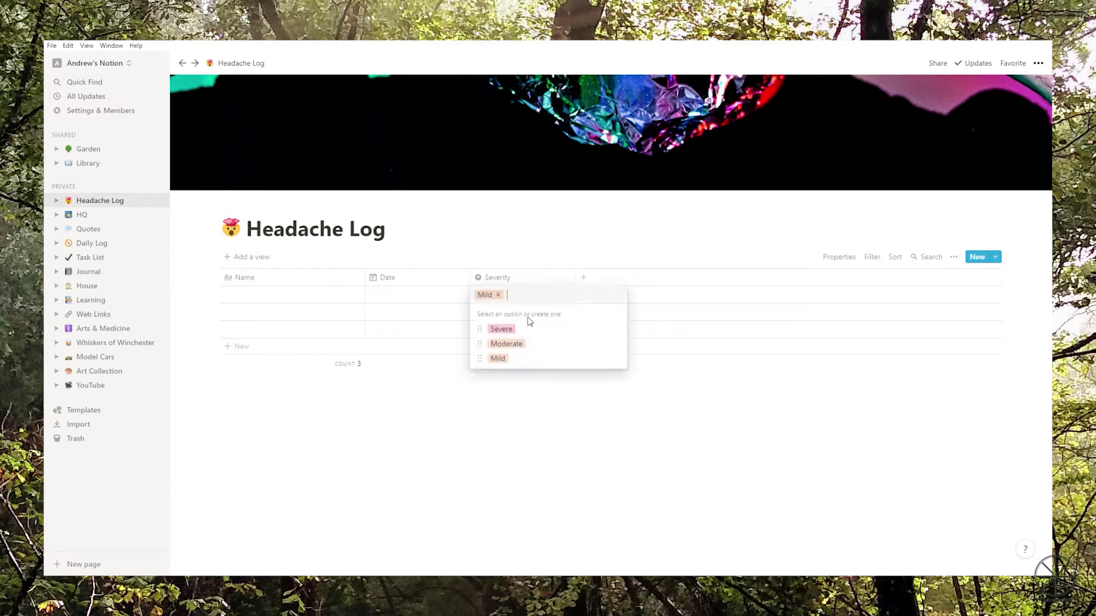
left_click(615, 358)
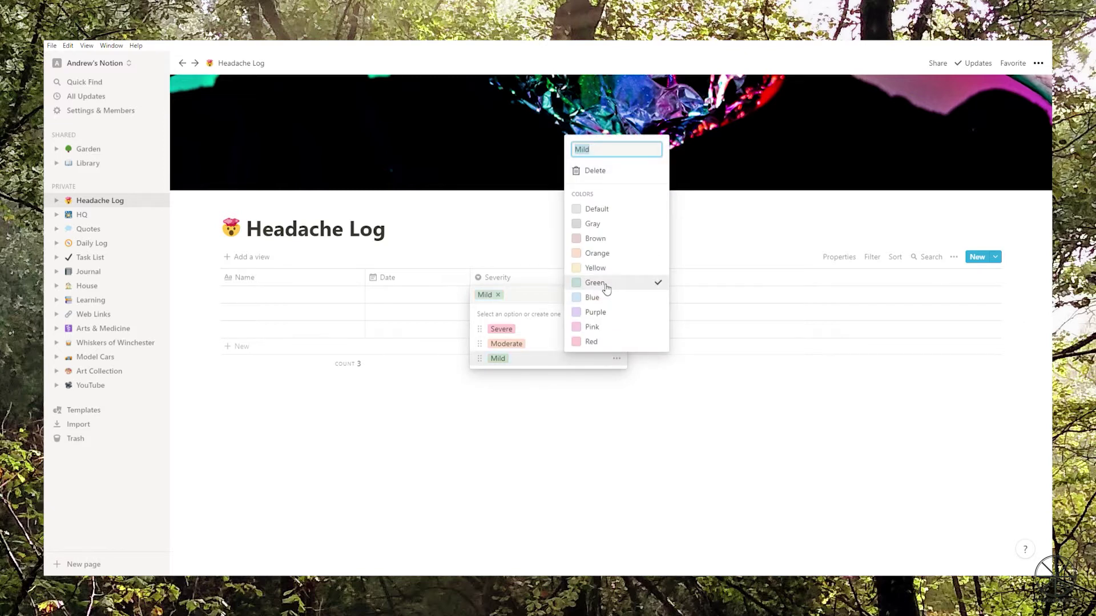
left_click(503, 296)
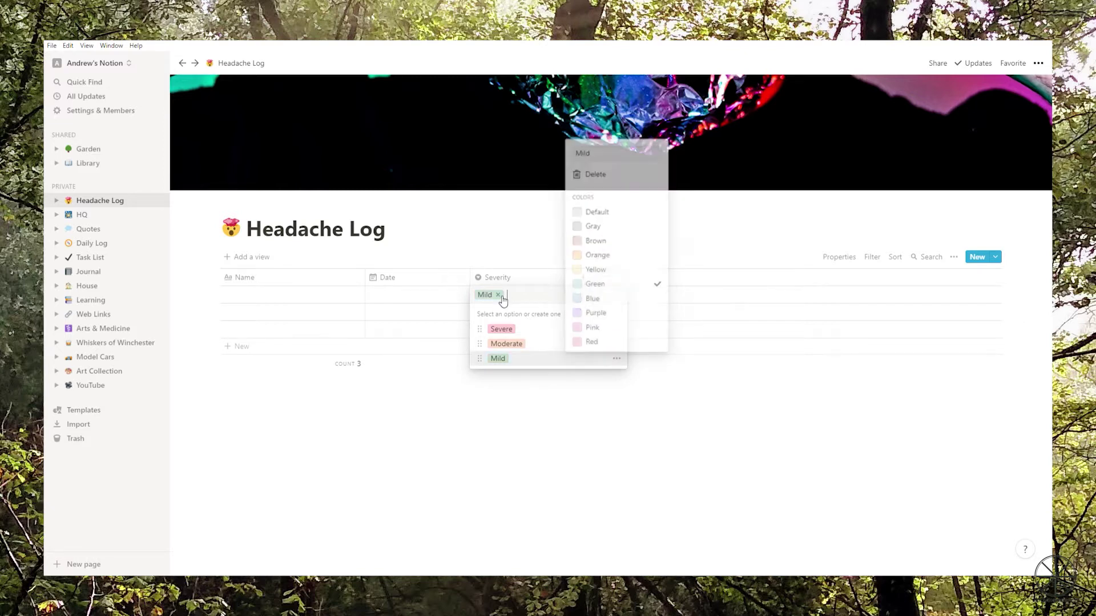
- Clear the "Mild" option from the first row's Severity cell
left_click(500, 296)
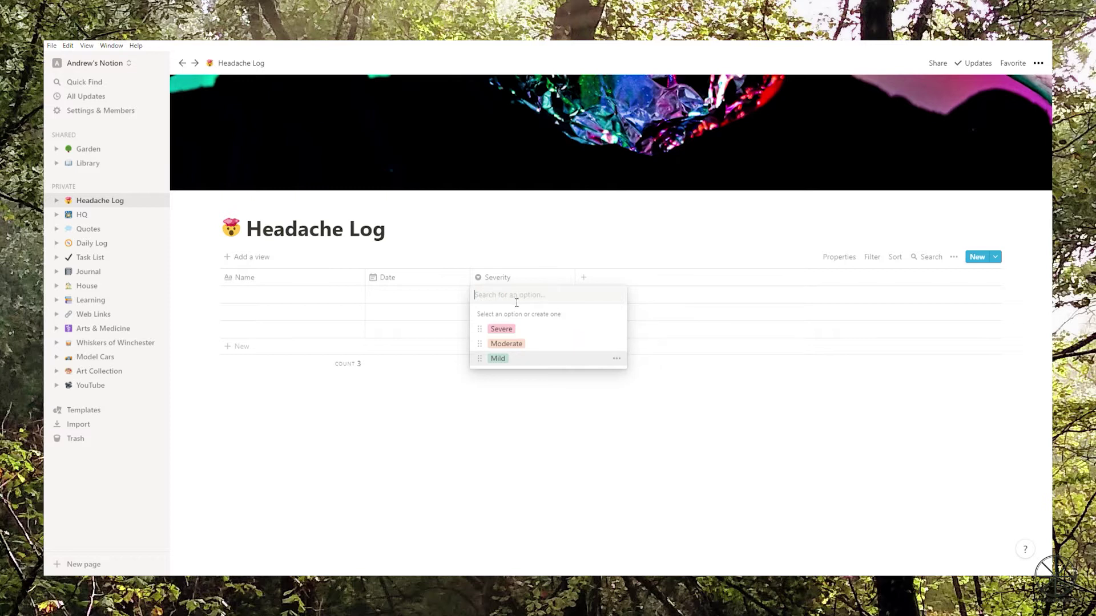
left_click(618, 283)
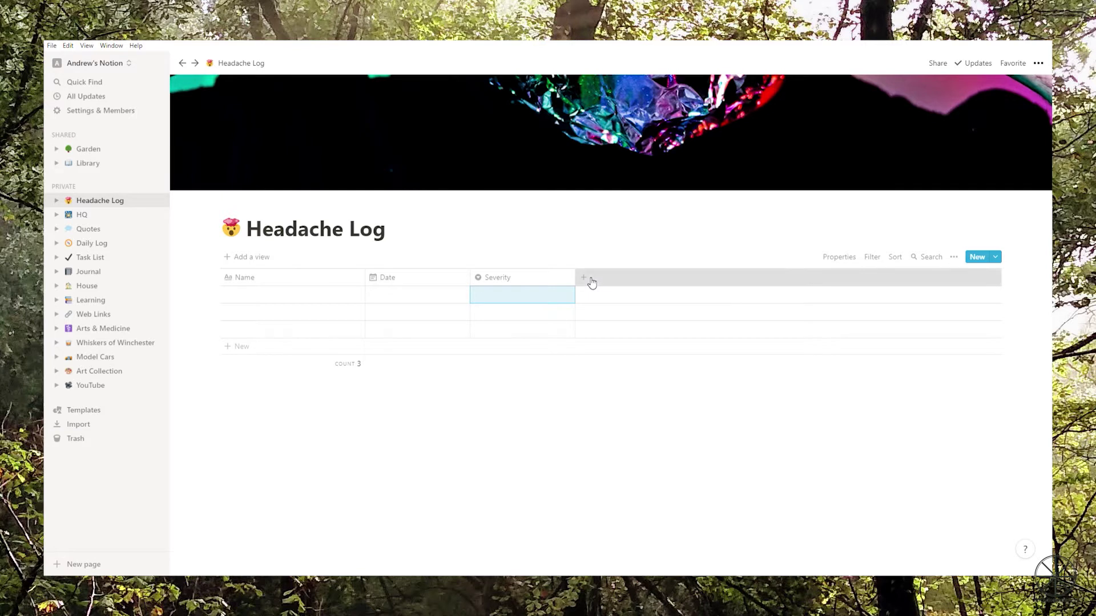
- Add a new property named "Location" after Severity and set its property type to Multi-select
left_click(590, 280)
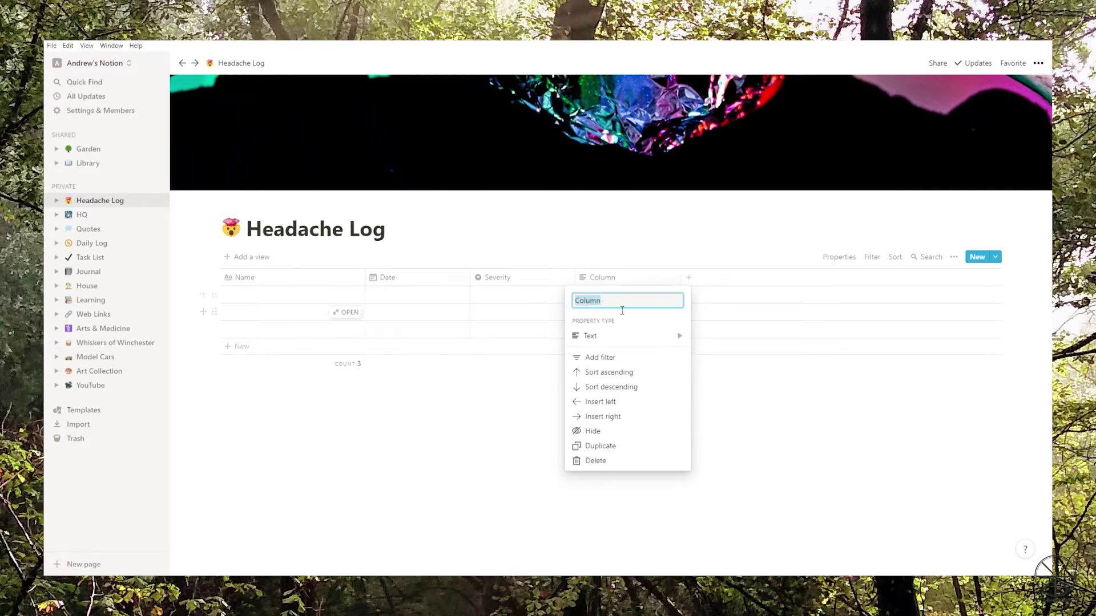
type("Location")
left_click(668, 339)
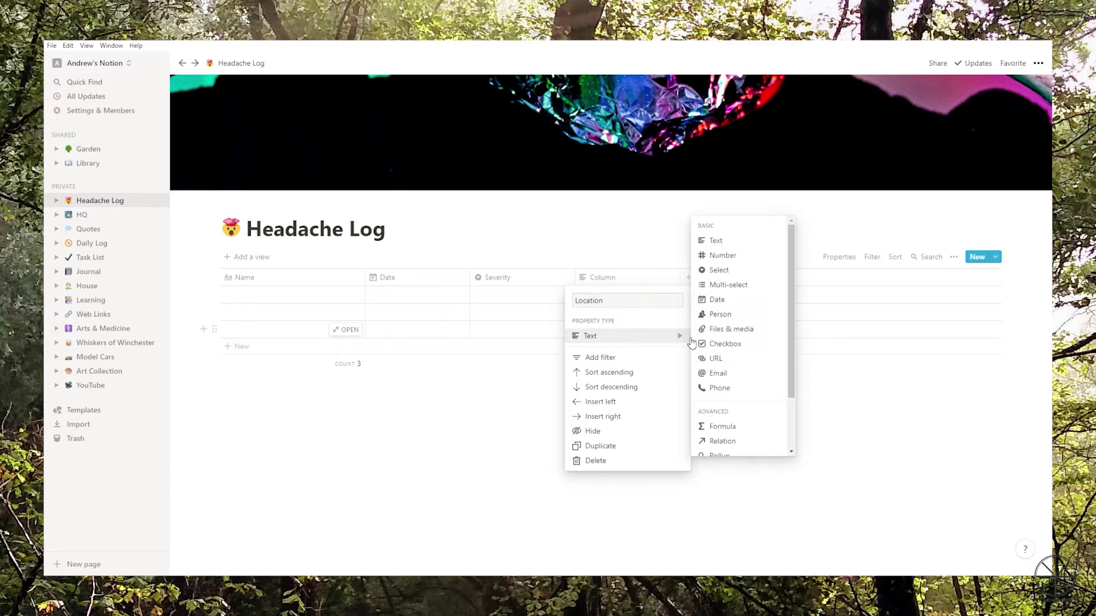
left_click(728, 287)
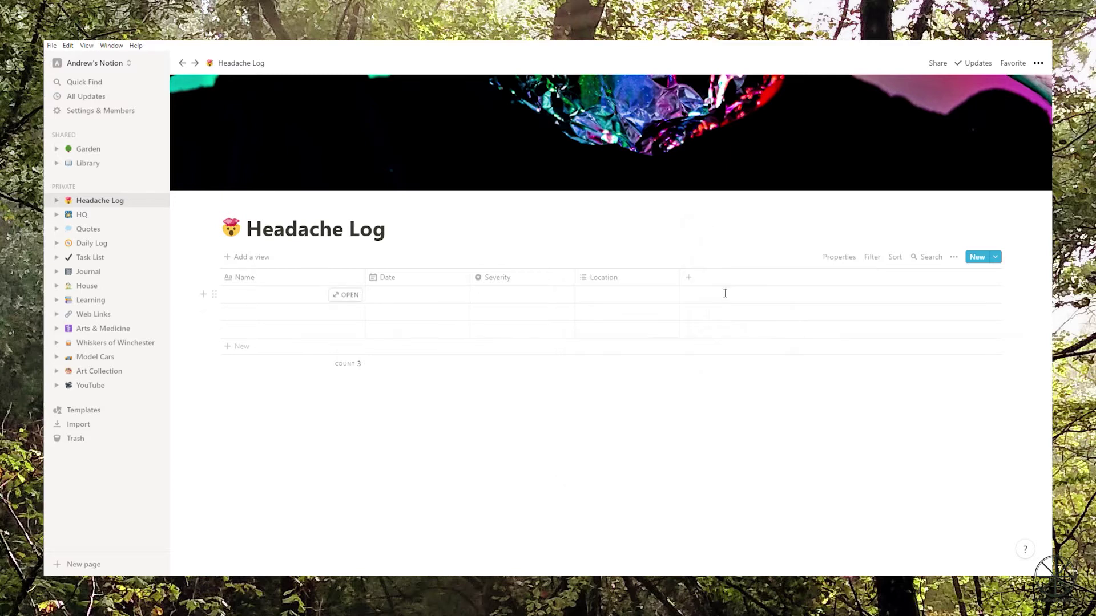
- Create the options "Left side", "Right side" and "Forehead" in the first row's Location cell
left_click(602, 301)
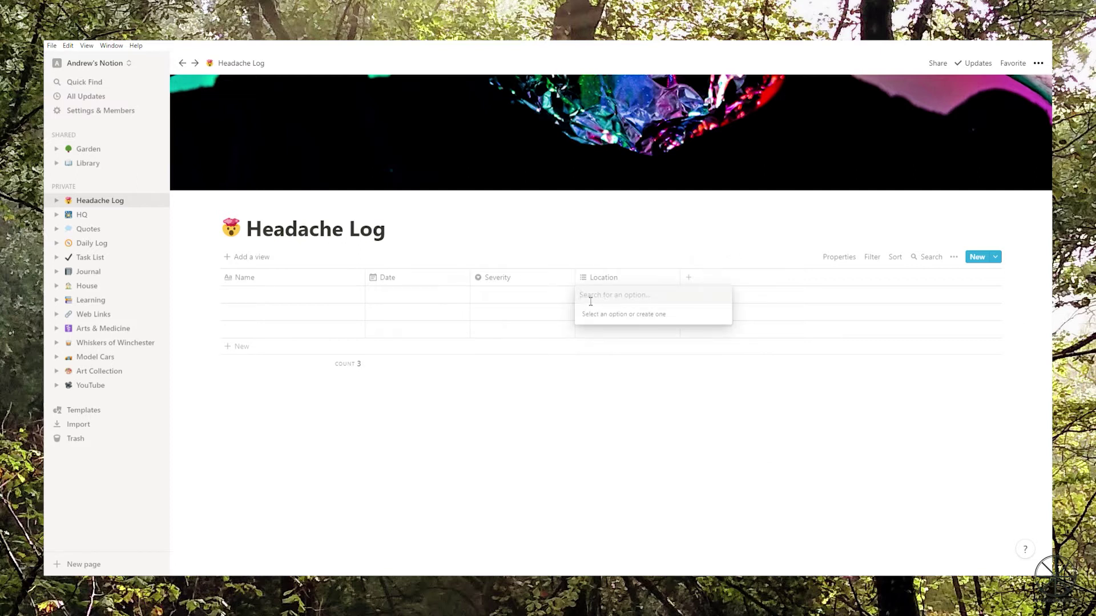
type("Left side")
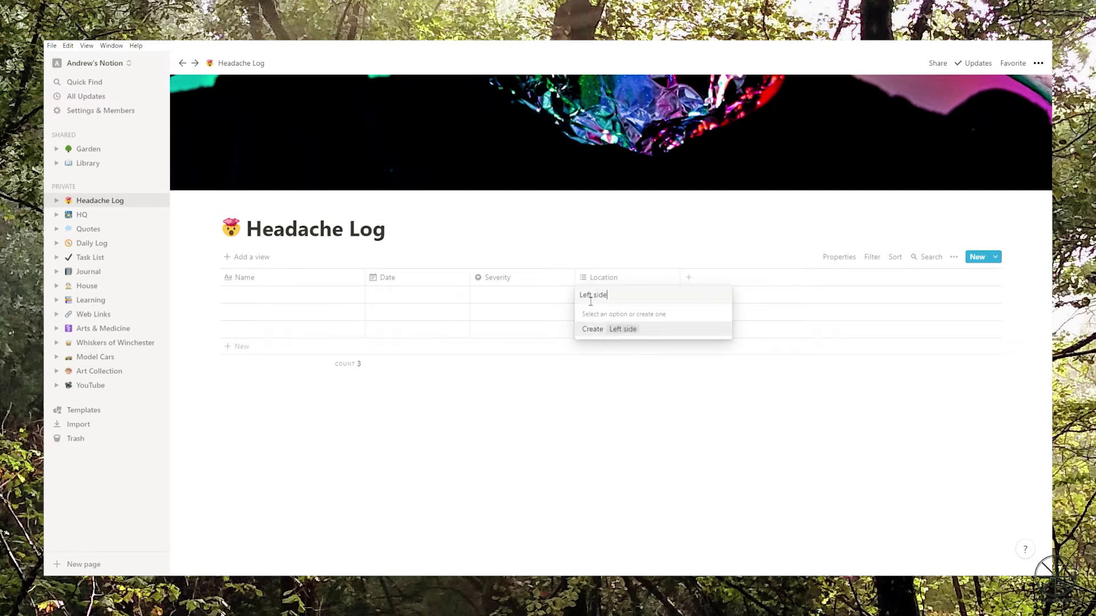
left_click(616, 330)
type("Right side")
left_click(642, 330)
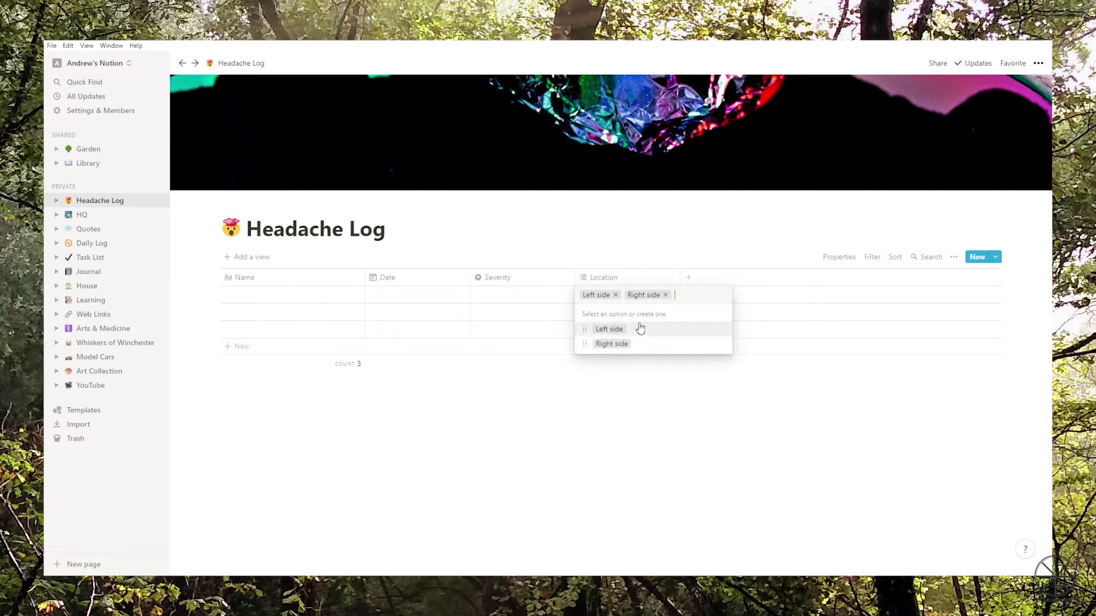
type("Forehead")
left_click(641, 330)
- Create the Location options "Top of head", "Back of head", "Behind eyes" and "It moved", and clear all options from the first row's cell
type("Top of head")
key("Return")
type("Back of head")
left_click(649, 343)
type("Behind eyes")
left_click(645, 354)
type("It moved")
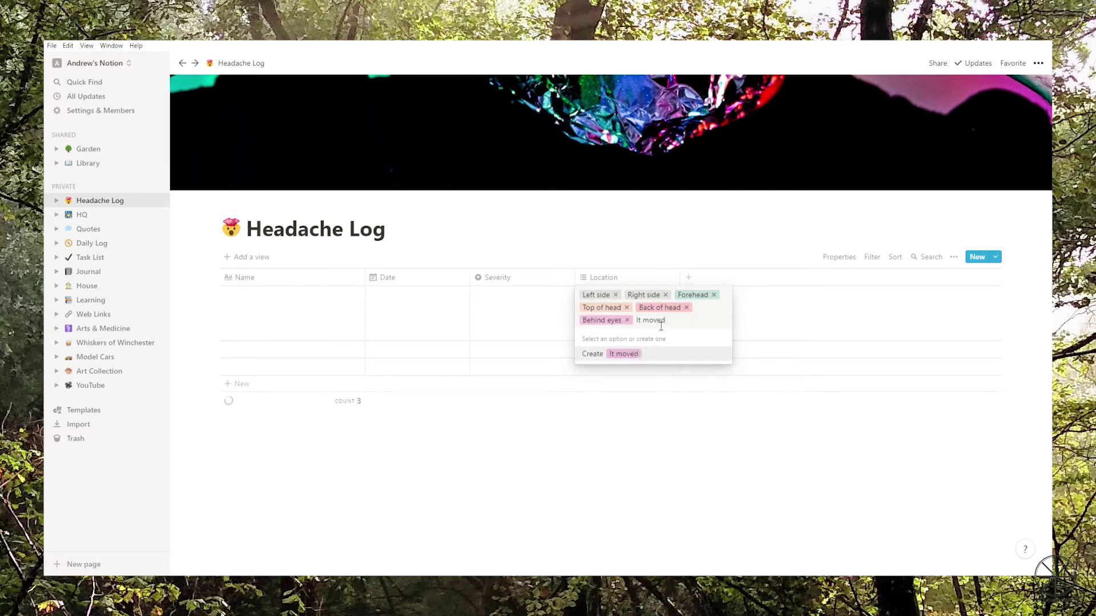
left_click(641, 354)
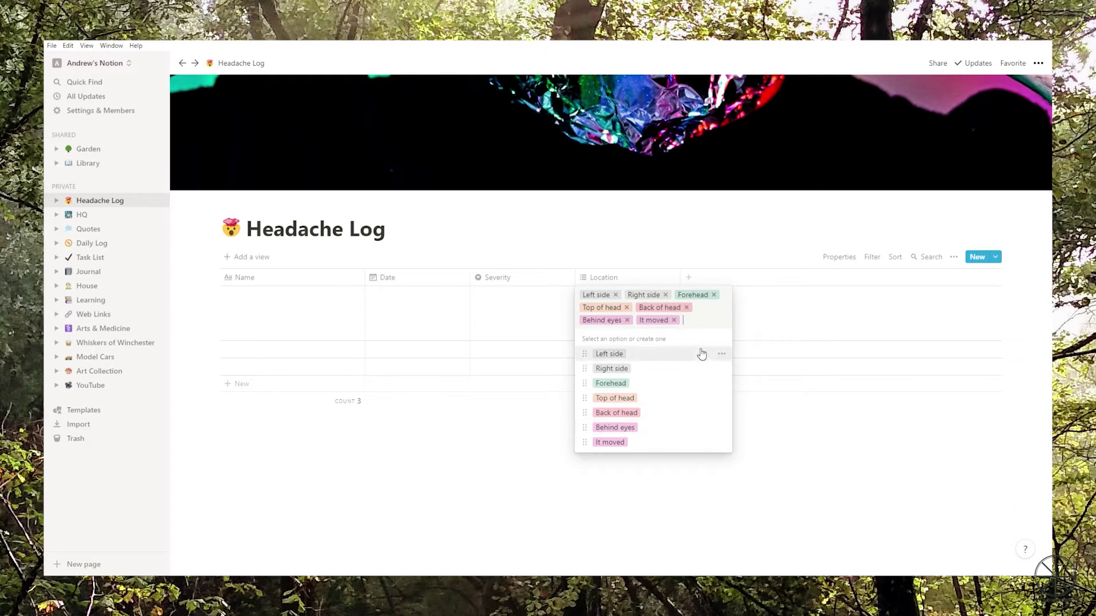
key("Escape")
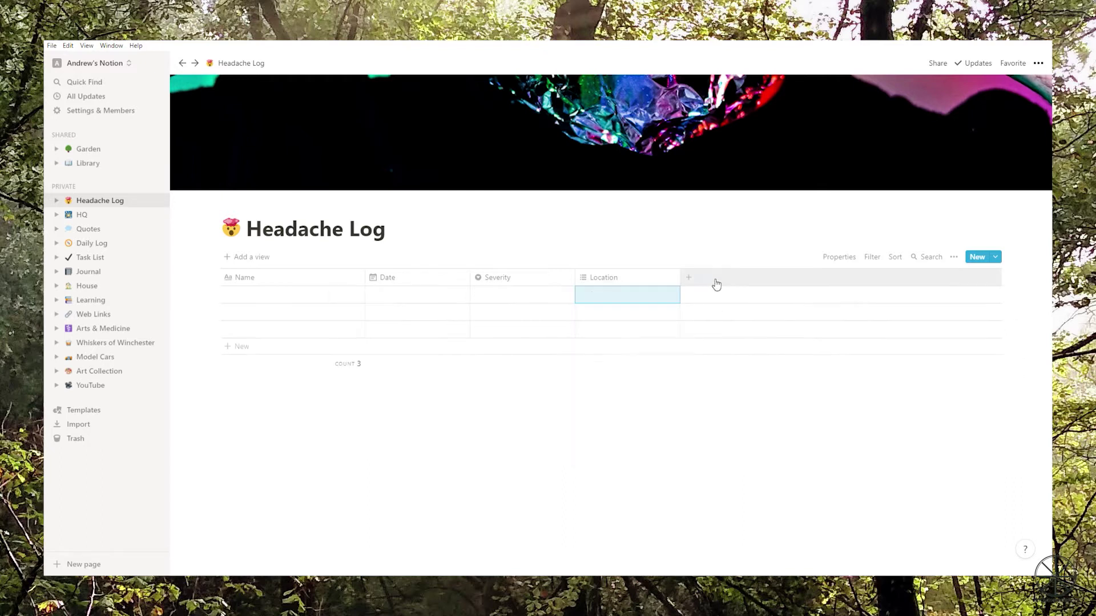
- Add a property named "Duration" after Location with the Number property type and the plain Number format
left_click(713, 283)
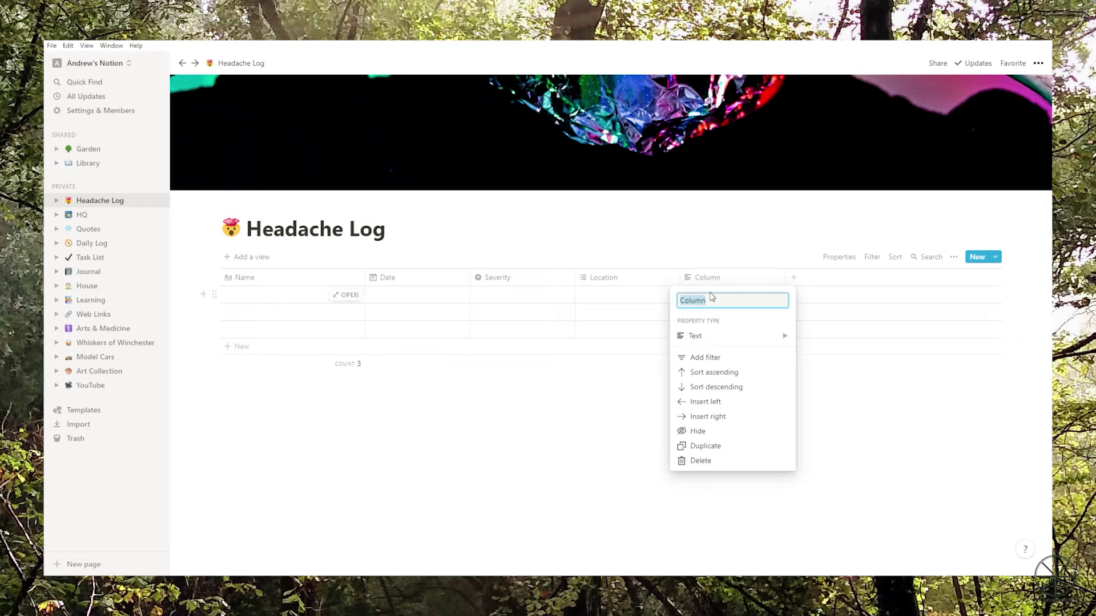
type("Duration")
left_click(773, 338)
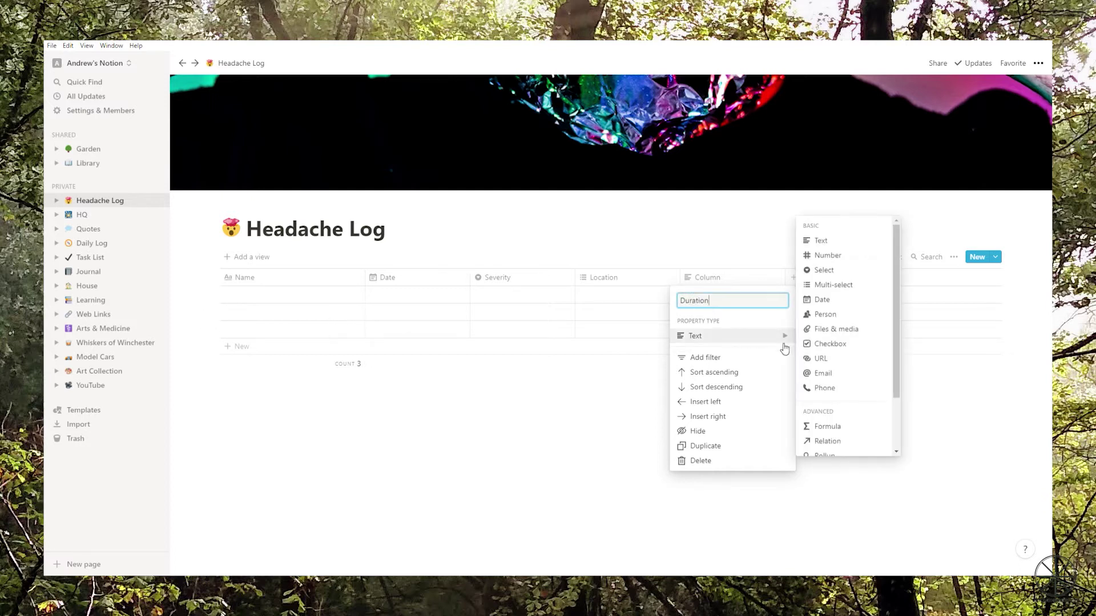
left_click(827, 256)
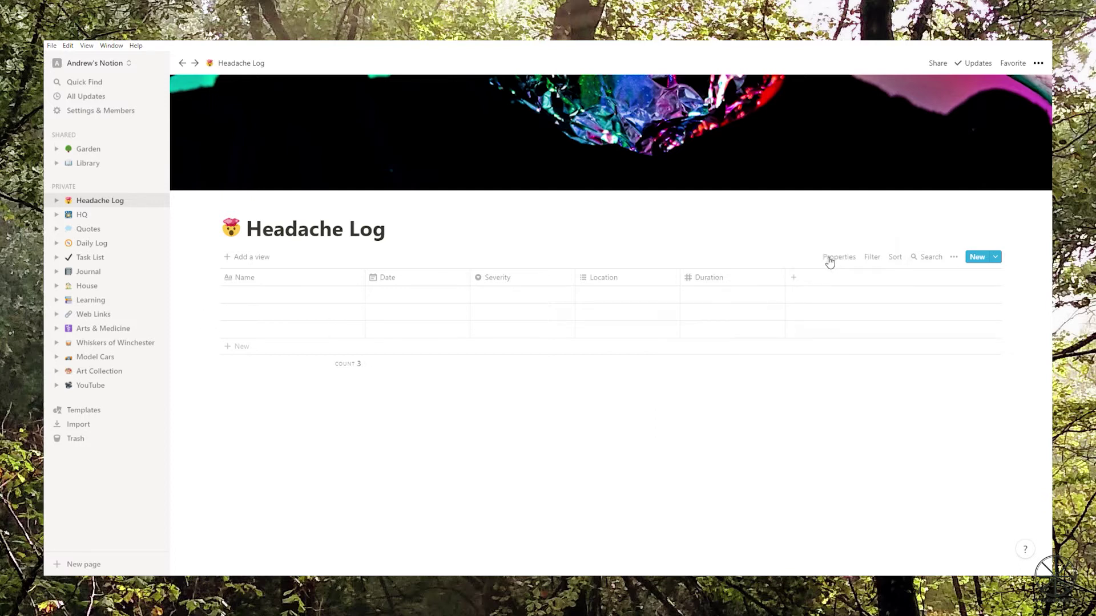
left_click(691, 301)
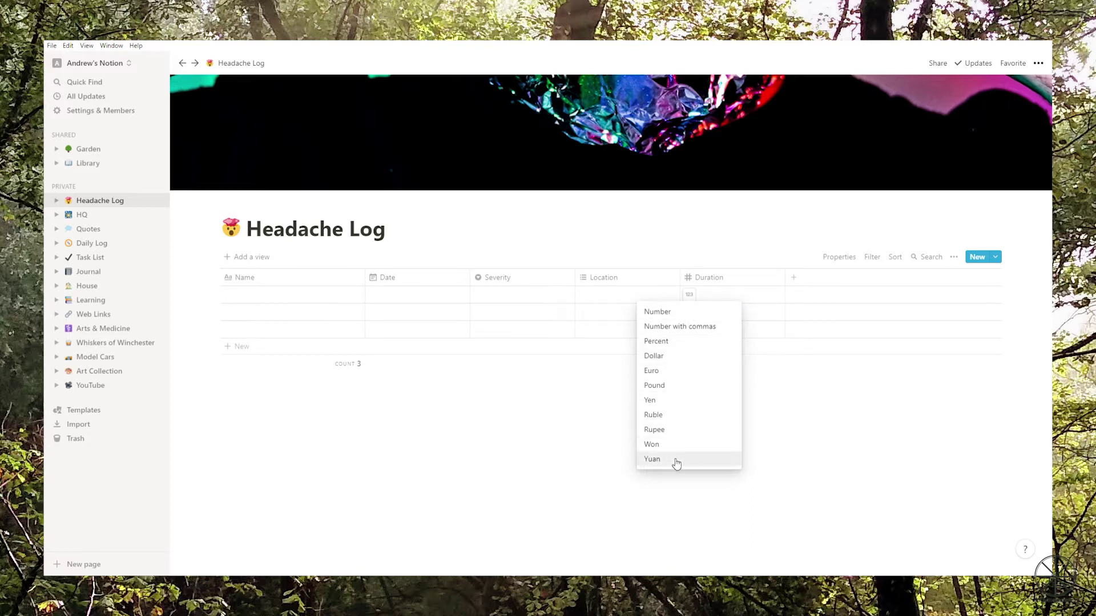
left_click(666, 318)
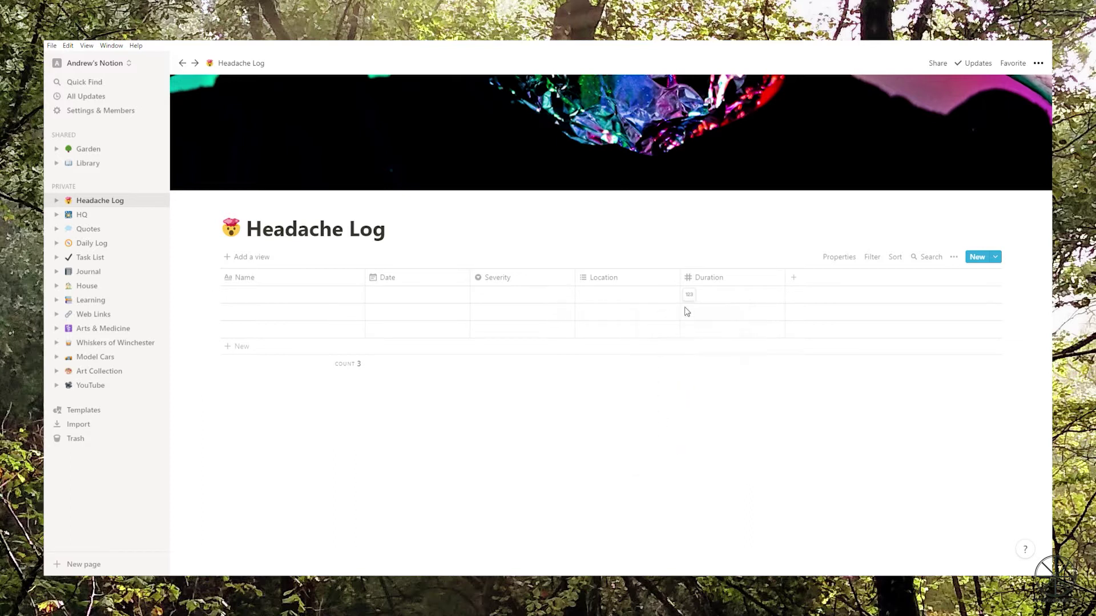
- Rename the Duration property to "Duration in hours"
left_click(729, 280)
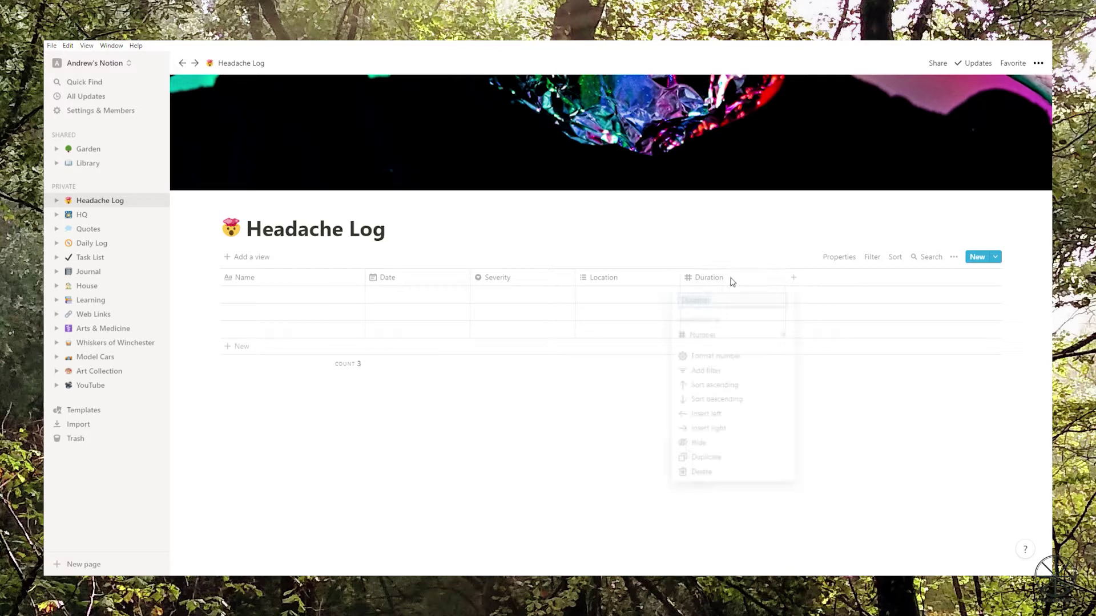
left_click(722, 302)
type("in hours")
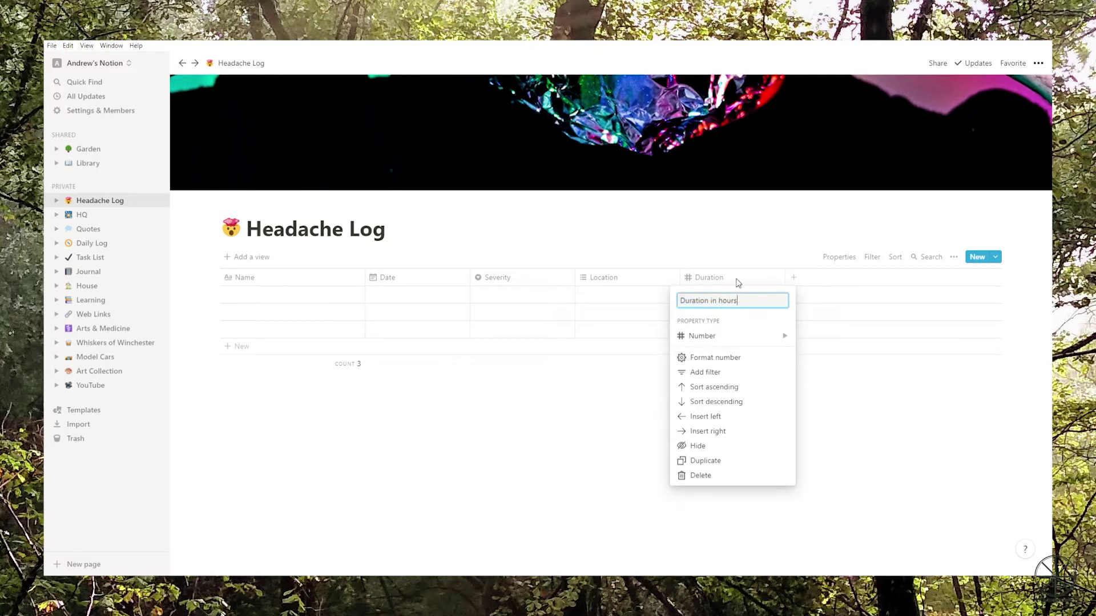
left_click(817, 310)
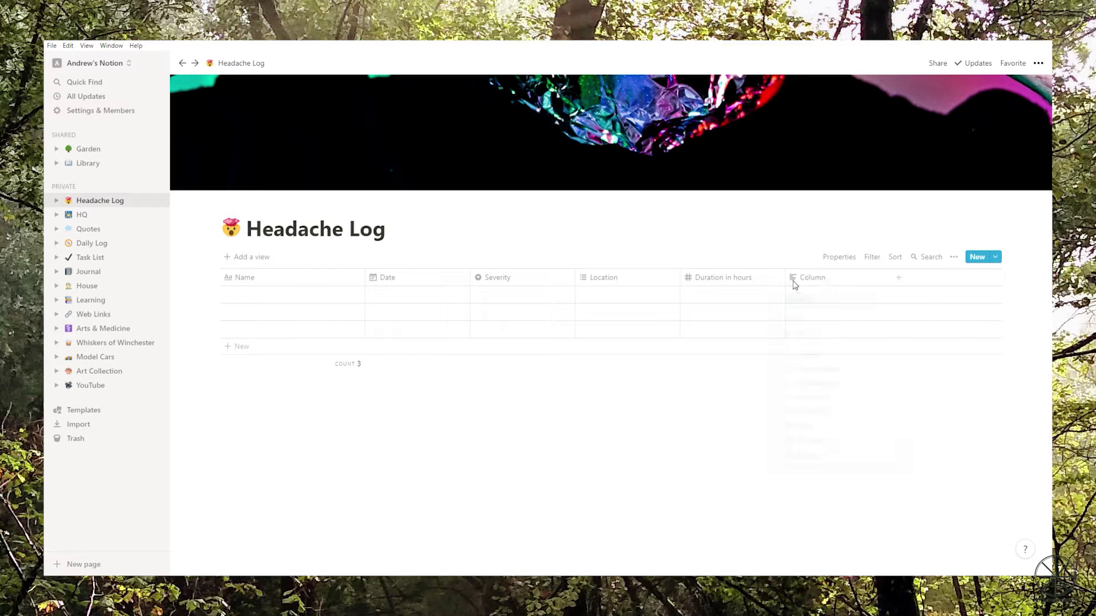
- Add a new property named "Other symptoms" and set its property type to Multi-select
left_click(796, 285)
type("Other s")
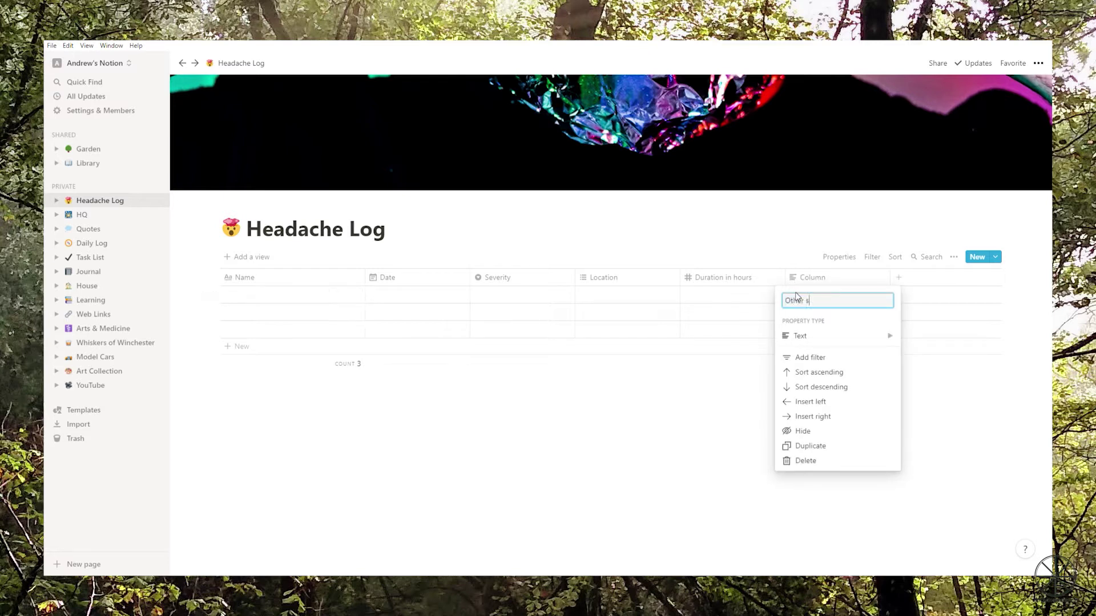
type("ymptoms")
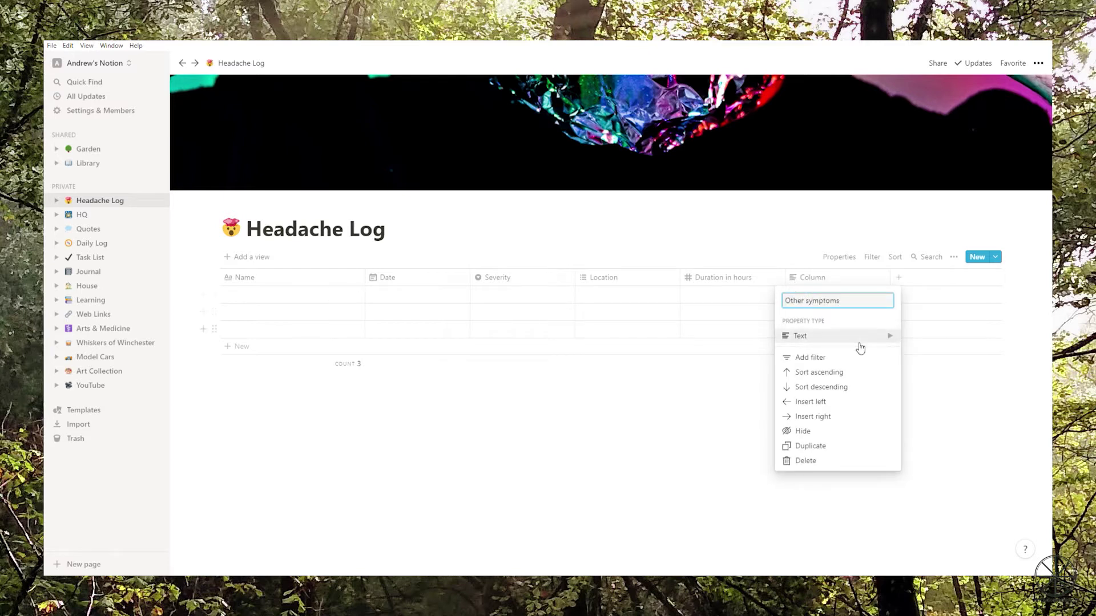
left_click(859, 340)
left_click(938, 285)
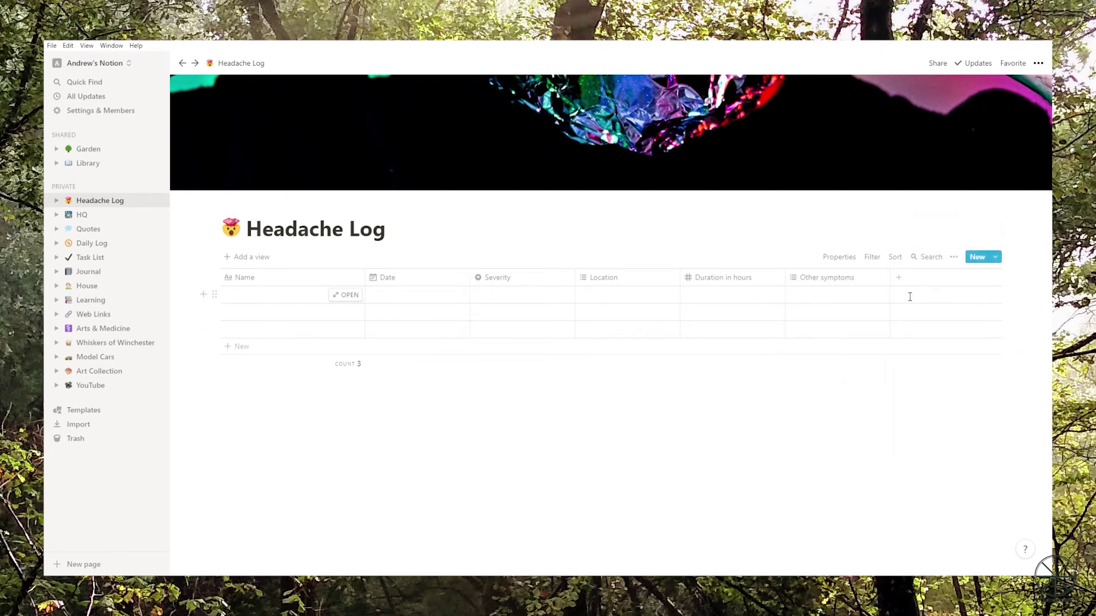
- Create the Other symptoms options "Neck ache", "Light sensitive", "Stomach ache", "Fatigue" and "Runny nose" in the first row, and clear the cell
left_click(818, 297)
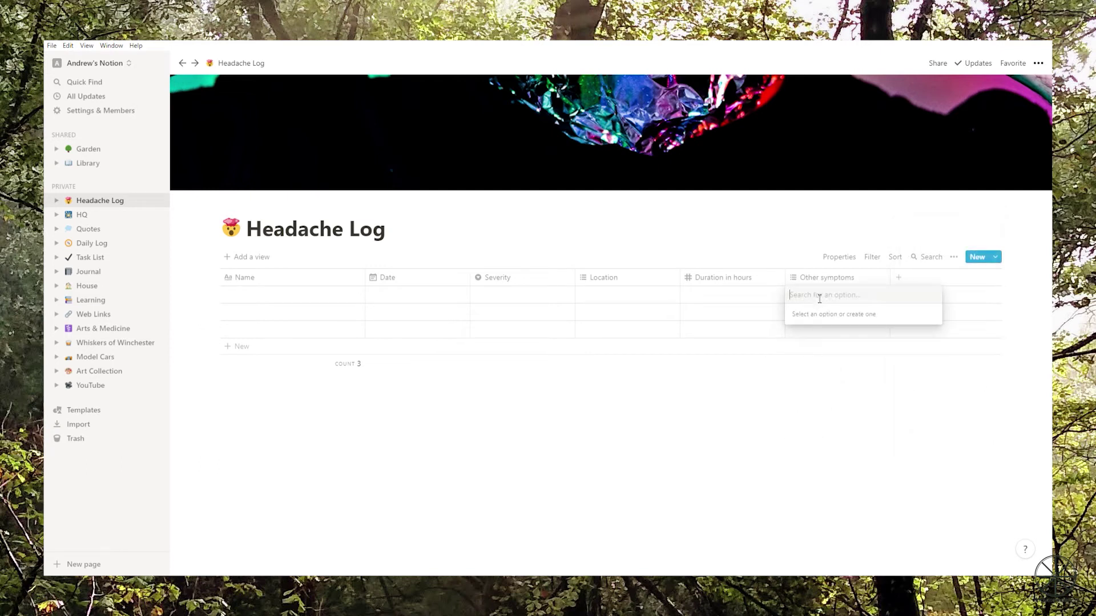
type("Neck ache")
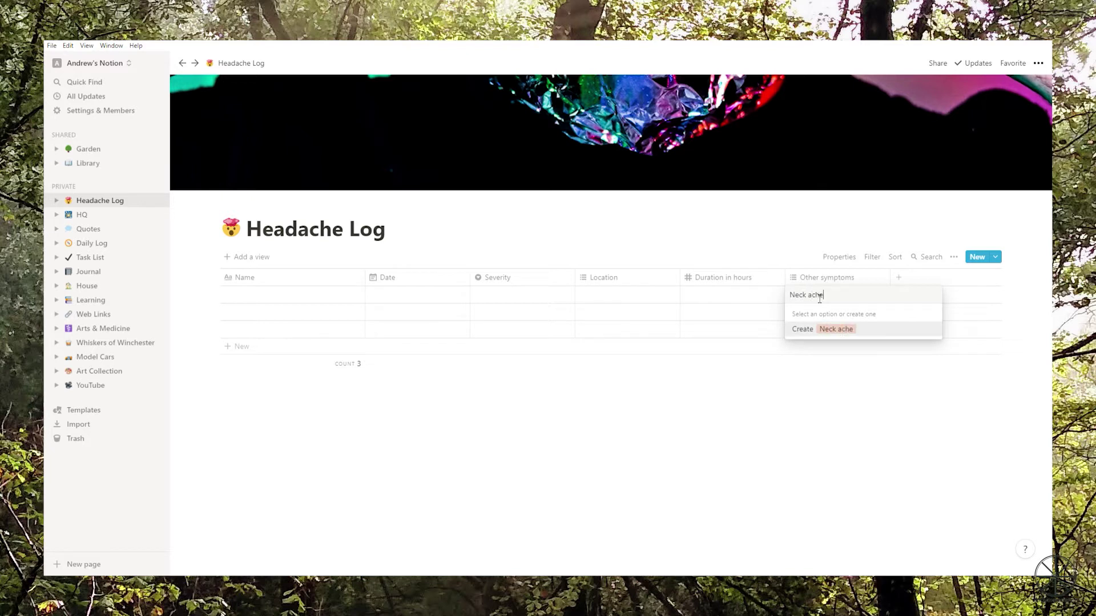
left_click(833, 329)
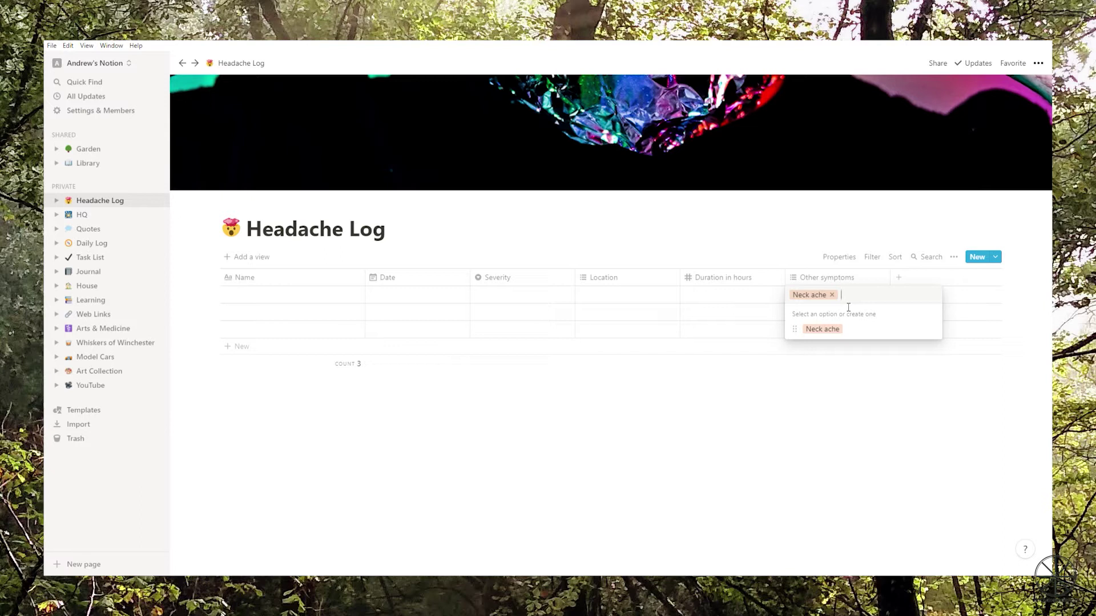
type("Light sensitive")
key("Return")
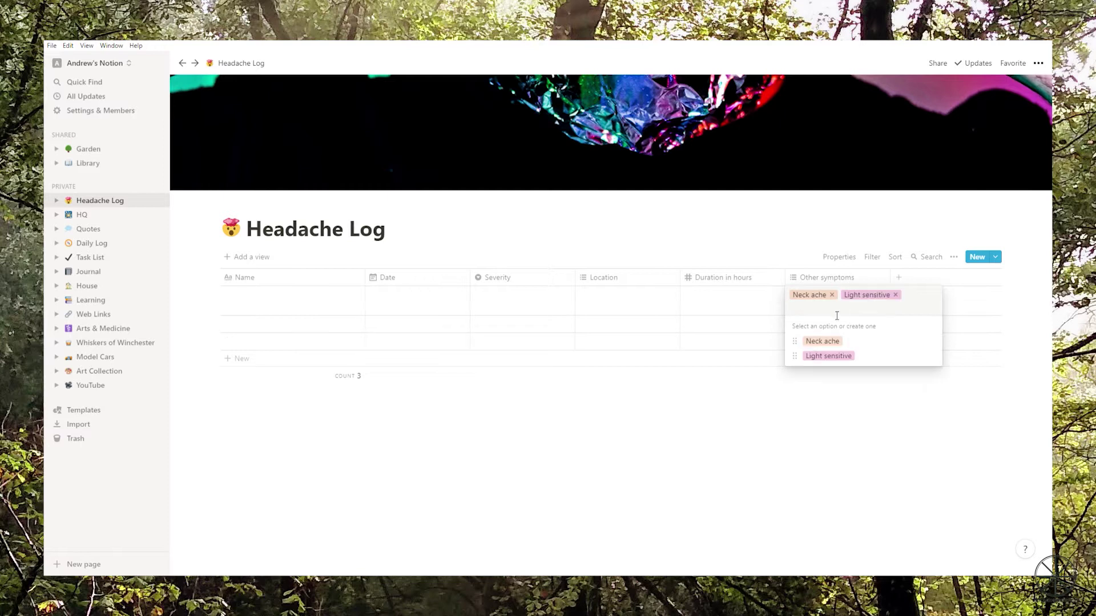
type("Stomach ache")
key("Return")
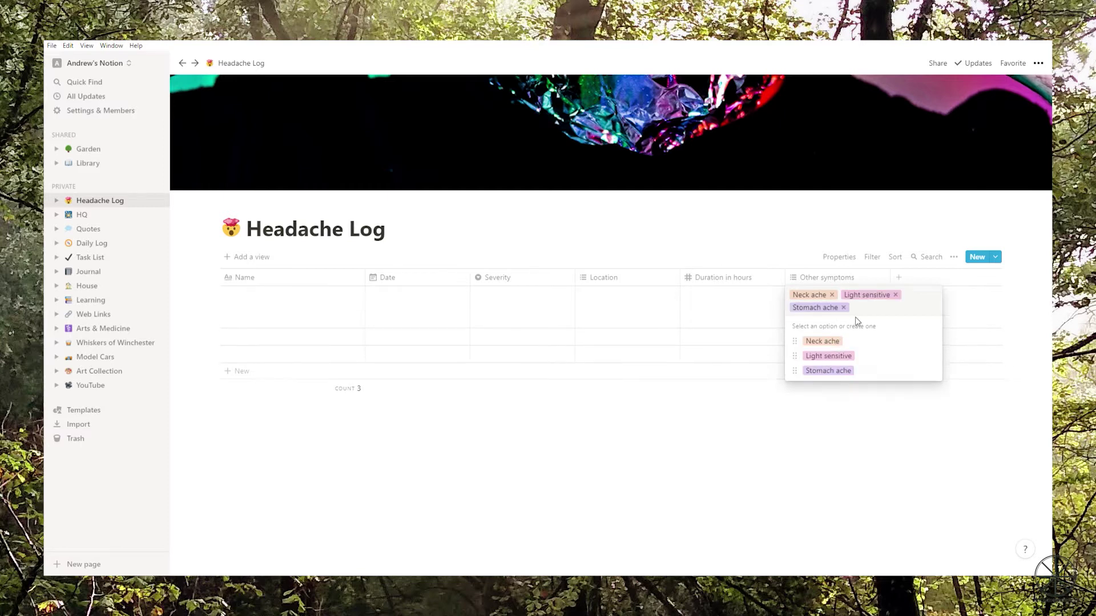
type("Fatigue")
key("Return")
type("Runny nose")
key("Escape")
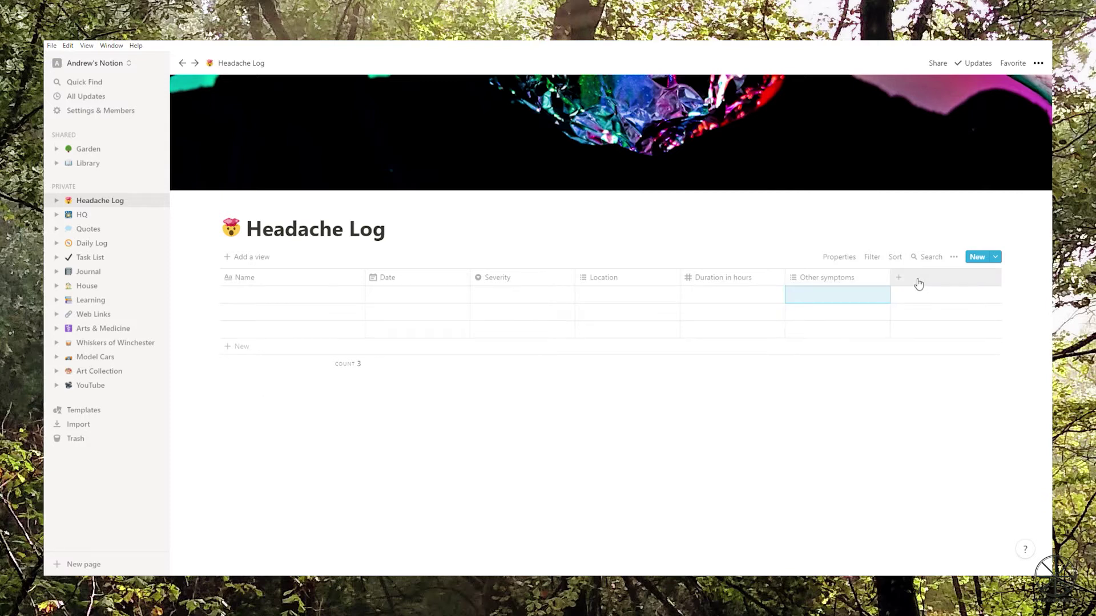
- Add a new property named "Alcohol" after Other symptoms and set its property type to Multi-select
left_click(898, 278)
type("A")
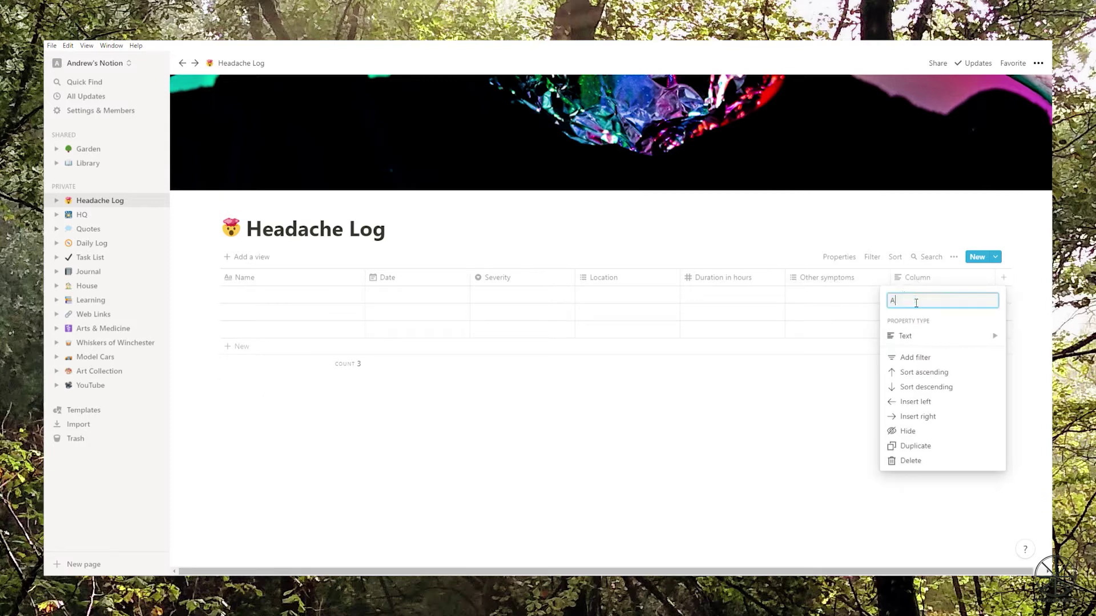
type("lcohol")
left_click(925, 337)
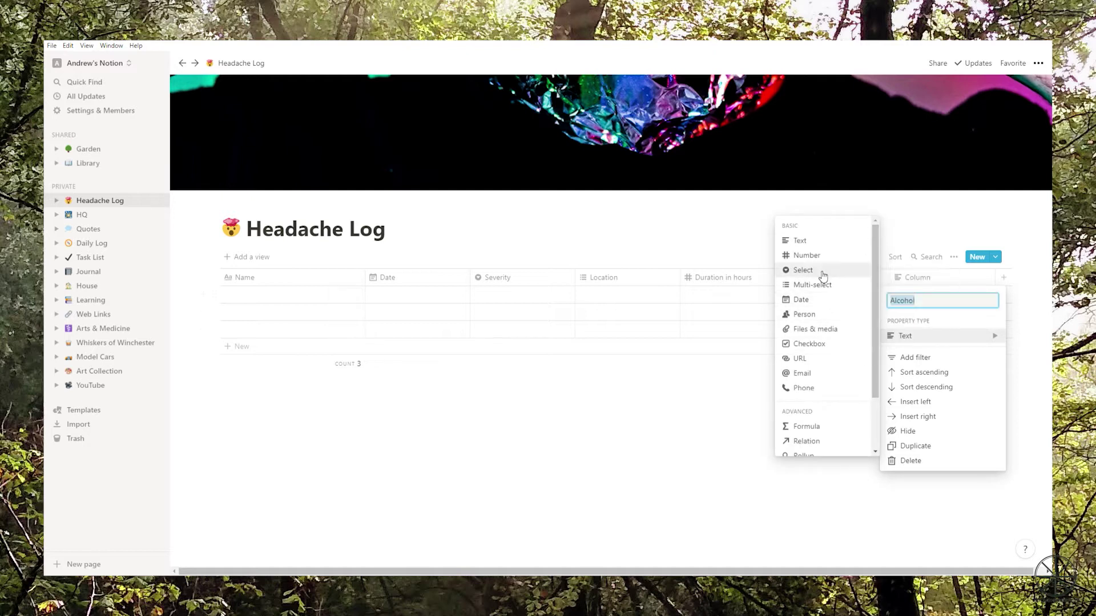
left_click(849, 289)
- Create the options "None", "White wine", "Beer" and "Whisky" in the first row's Alcohol cell
left_click(912, 301)
type("None")
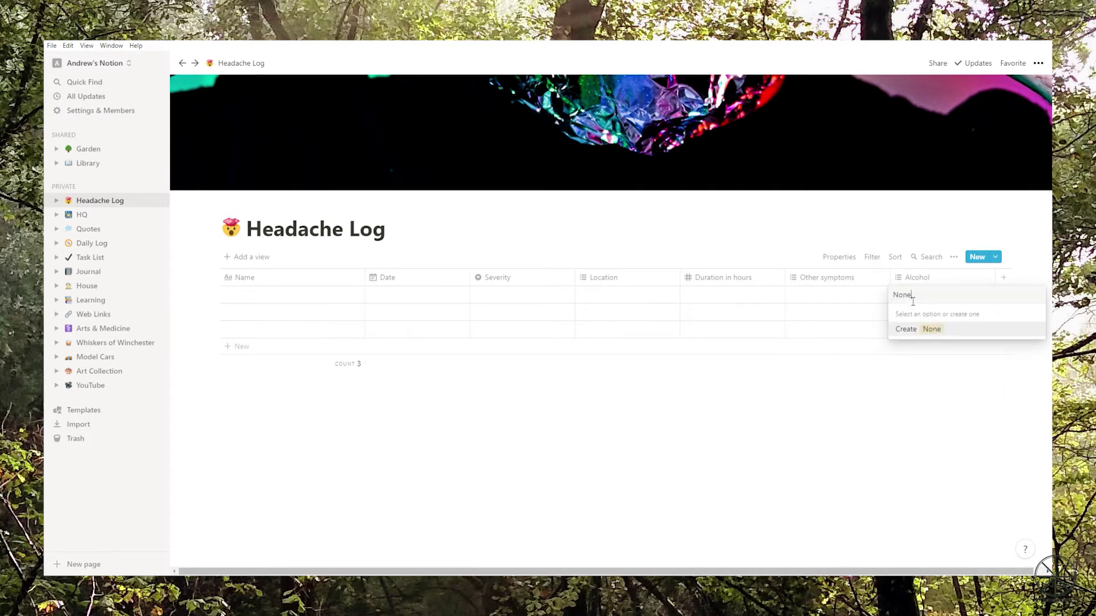
left_click(925, 331)
type("White wine")
key("Return")
type("Beer")
key("Return")
type("Whisky")
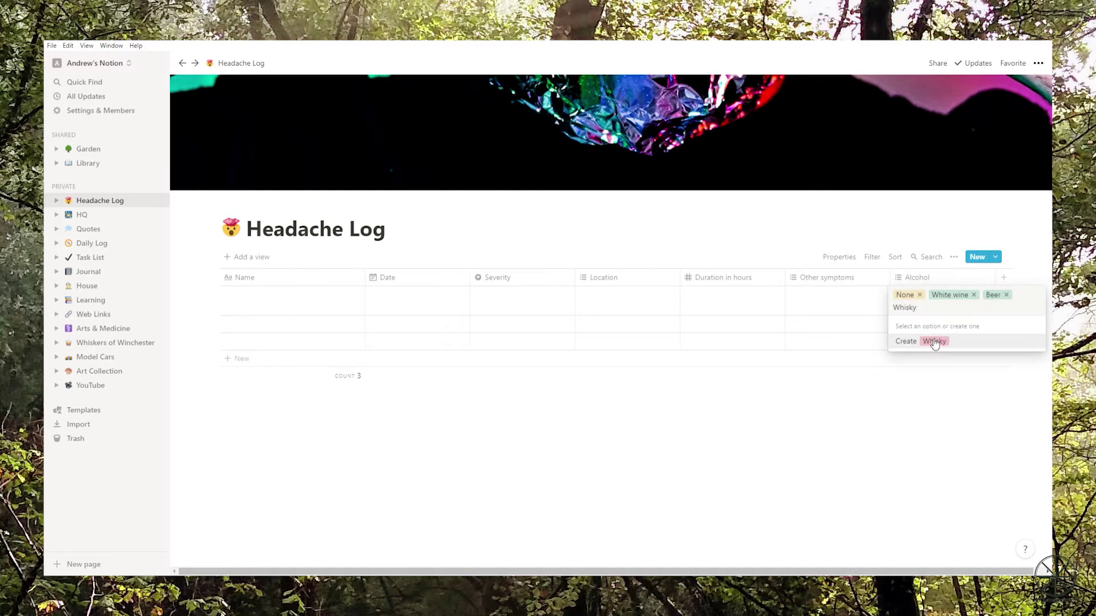
left_click(935, 341)
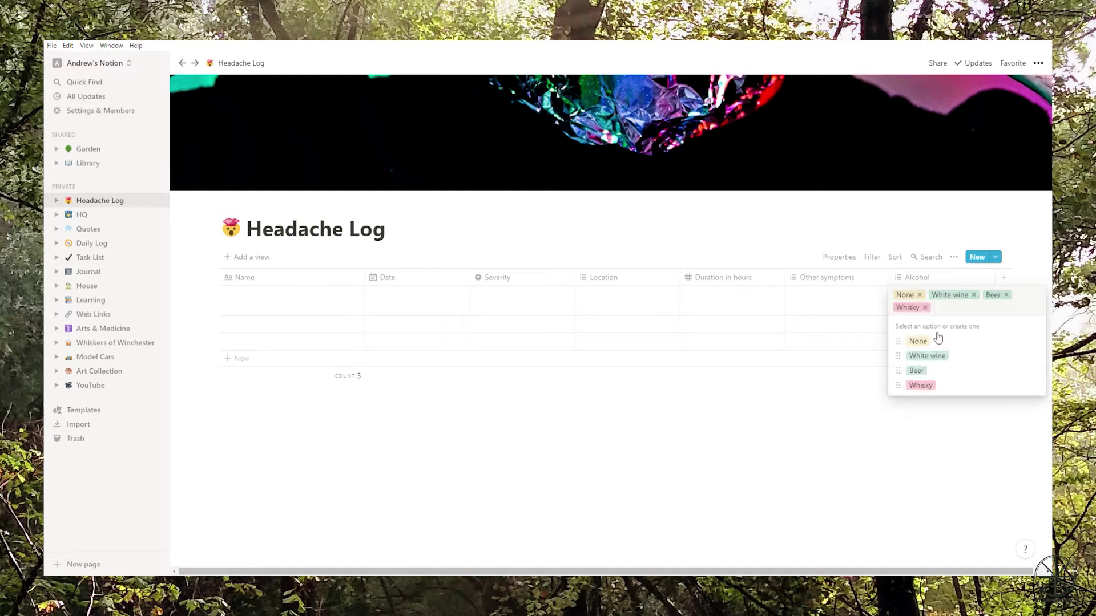
- Clear all four drink options from the first row's Alcohol cell
left_click(925, 308)
left_click(919, 294)
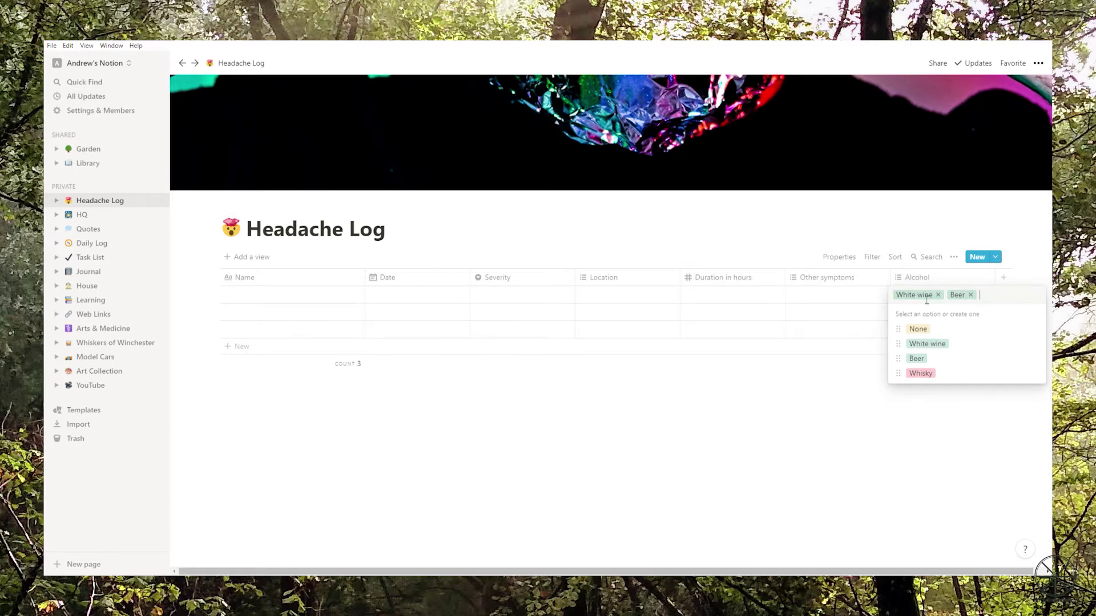
left_click(937, 295)
left_click(917, 294)
key("Escape")
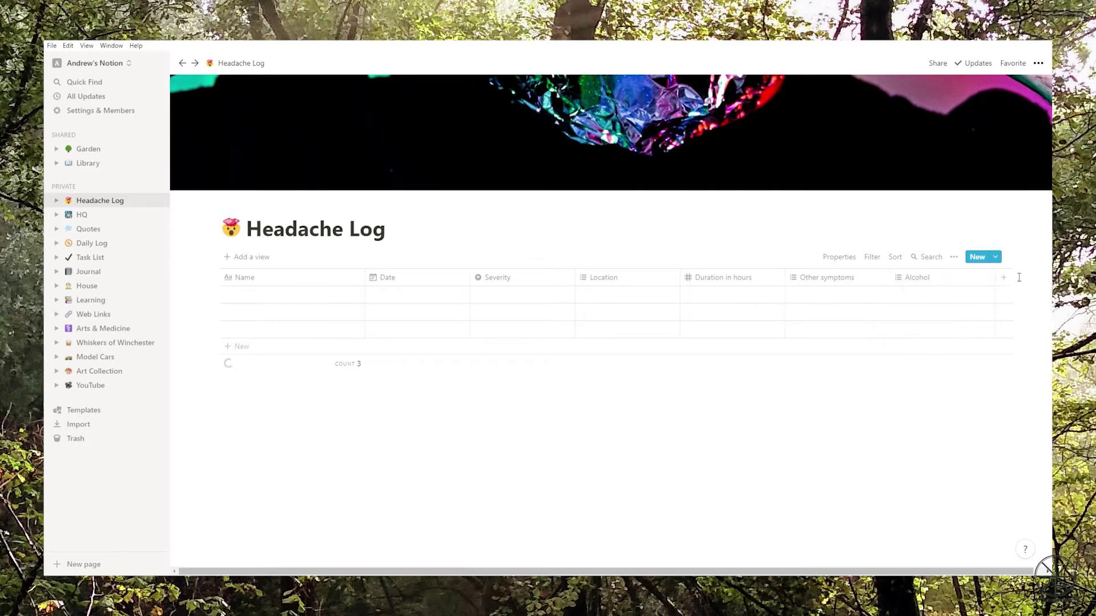
- Add a new property named "Food types" after Alcohol and set its property type to Multi-select
left_click(1003, 278)
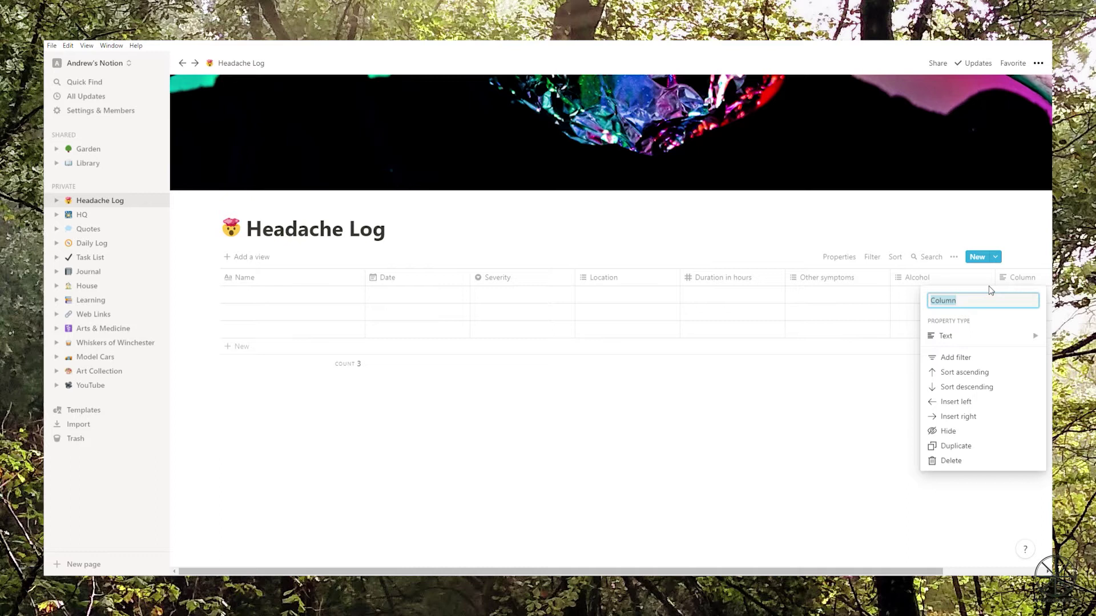
type("Food types")
left_click(1003, 336)
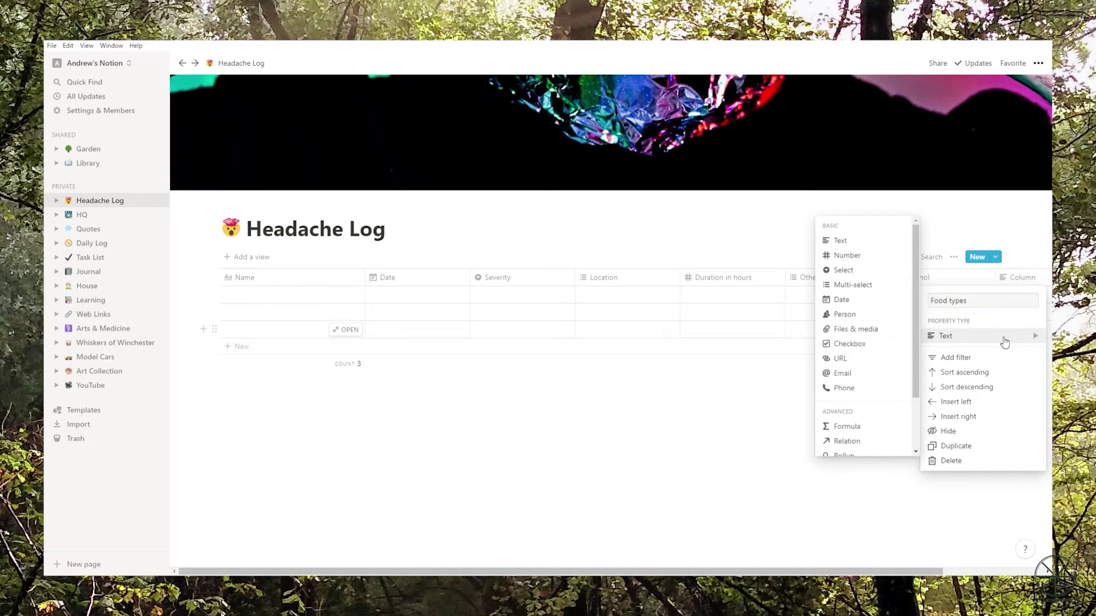
left_click(854, 290)
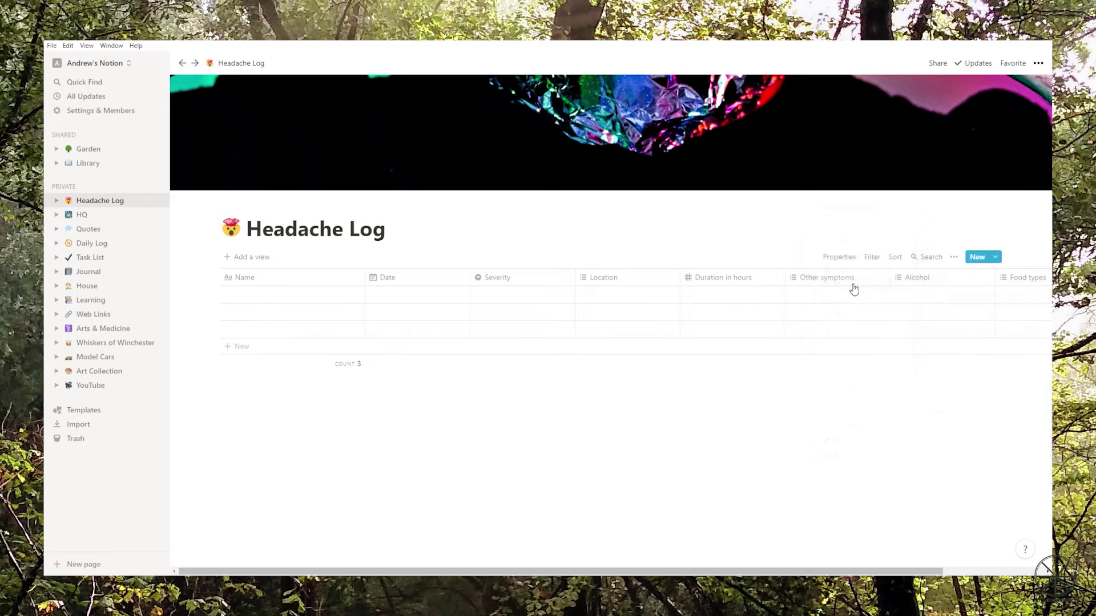
- Create the Food types options "Chocolate", "White bread", "Red meat" and "Coffee" in the first row, and clear the cell
left_click_drag(654, 571, 754, 571)
left_click(893, 294)
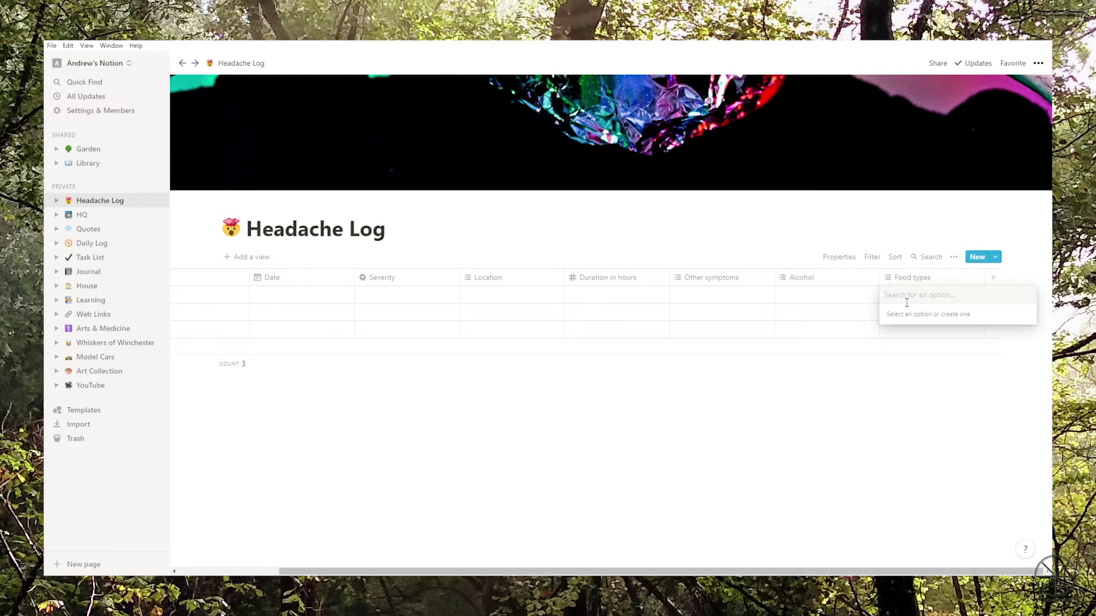
type("Chocolate")
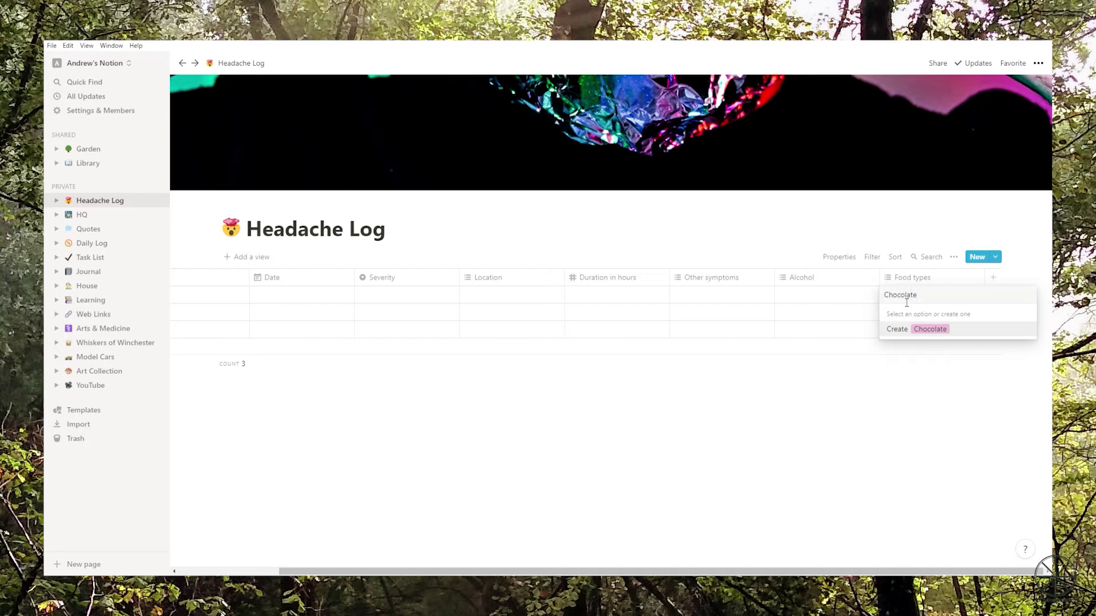
left_click(928, 337)
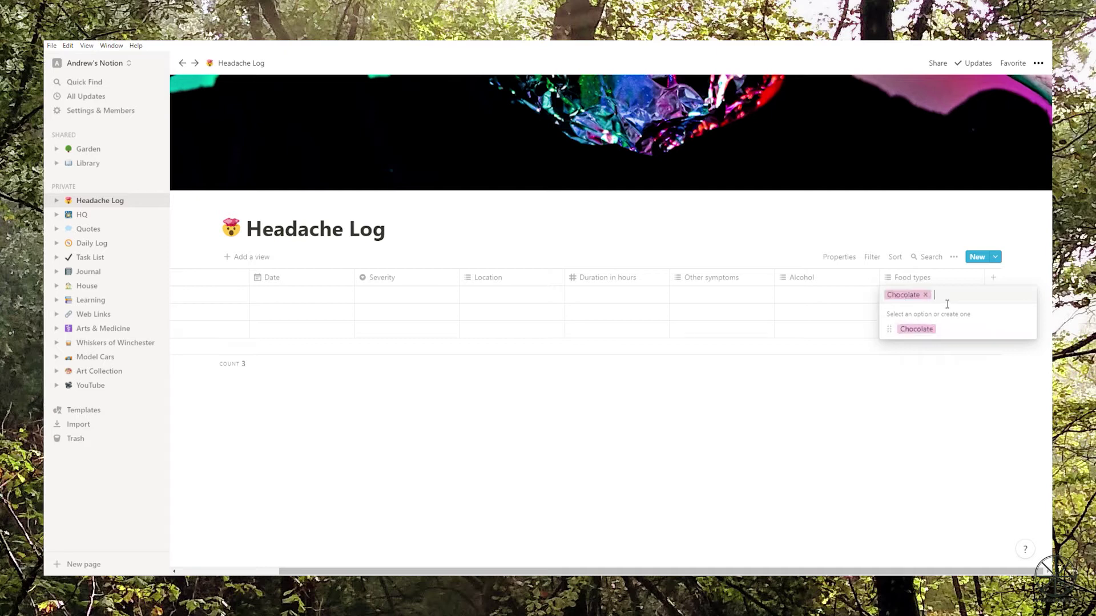
type("White bread")
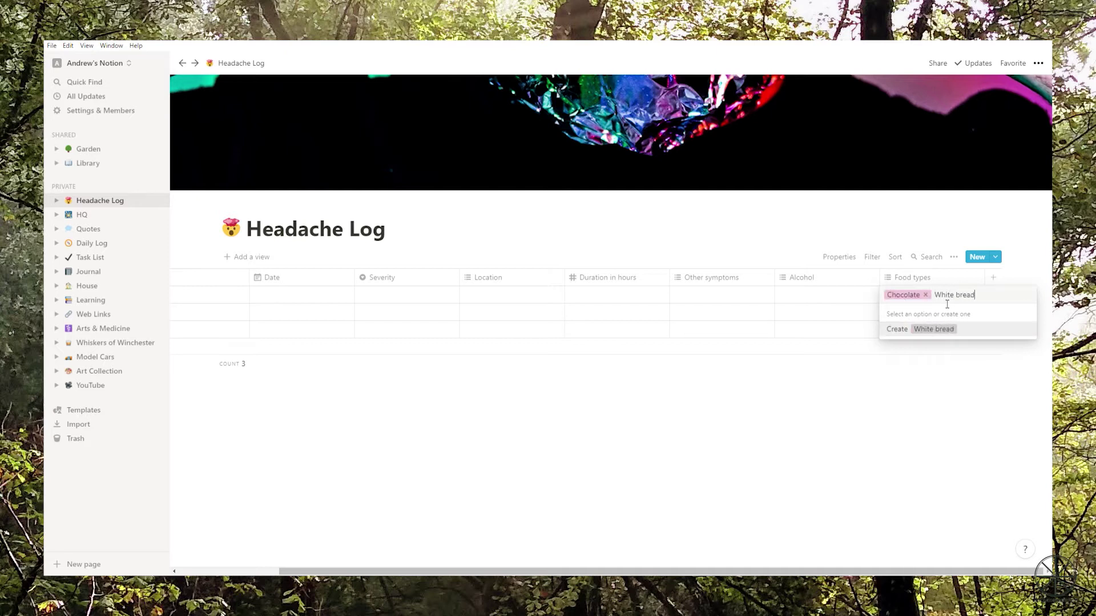
key("Return")
type("Red meat")
left_click(940, 330)
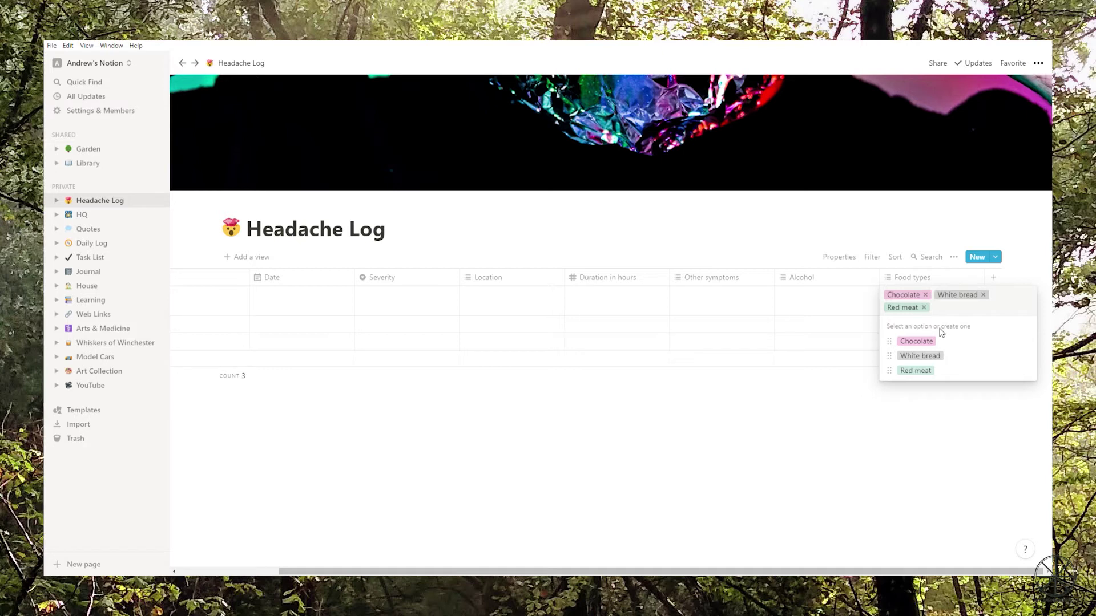
type("Coffee")
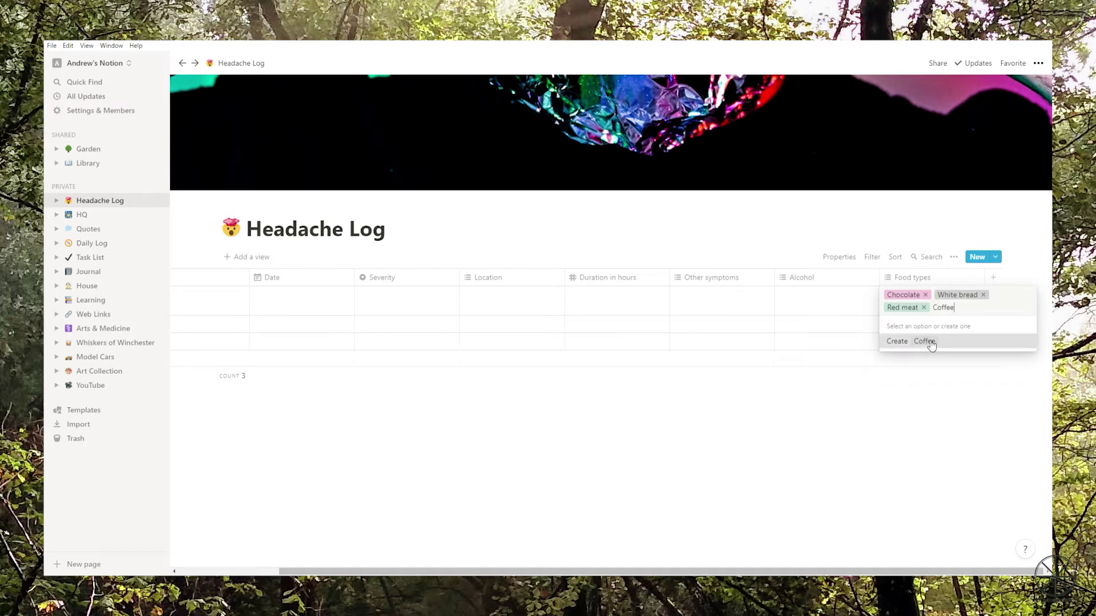
left_click(930, 344)
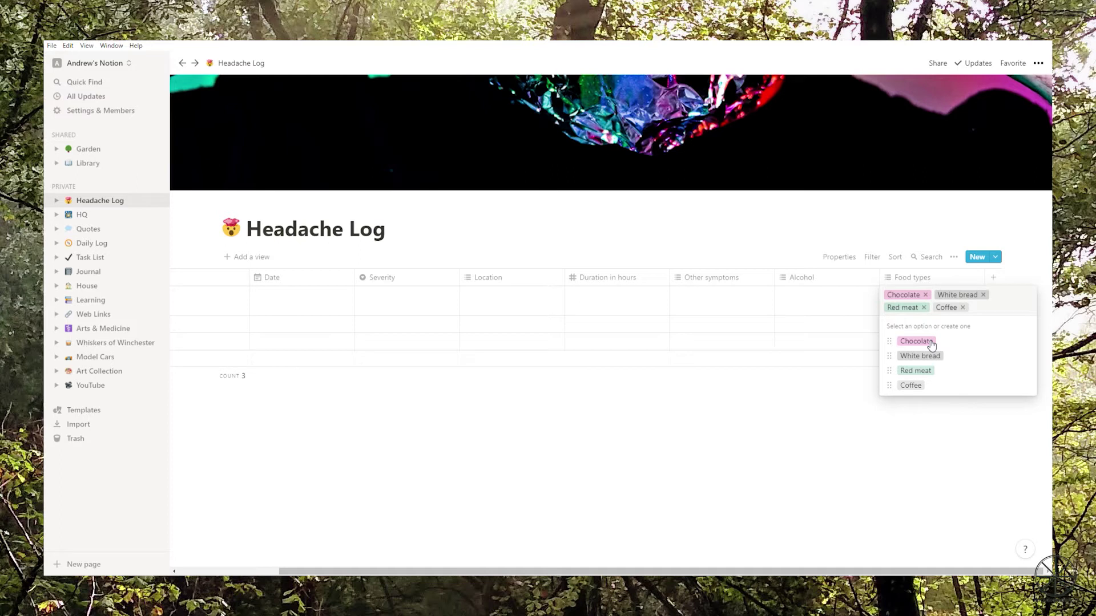
key("Escape")
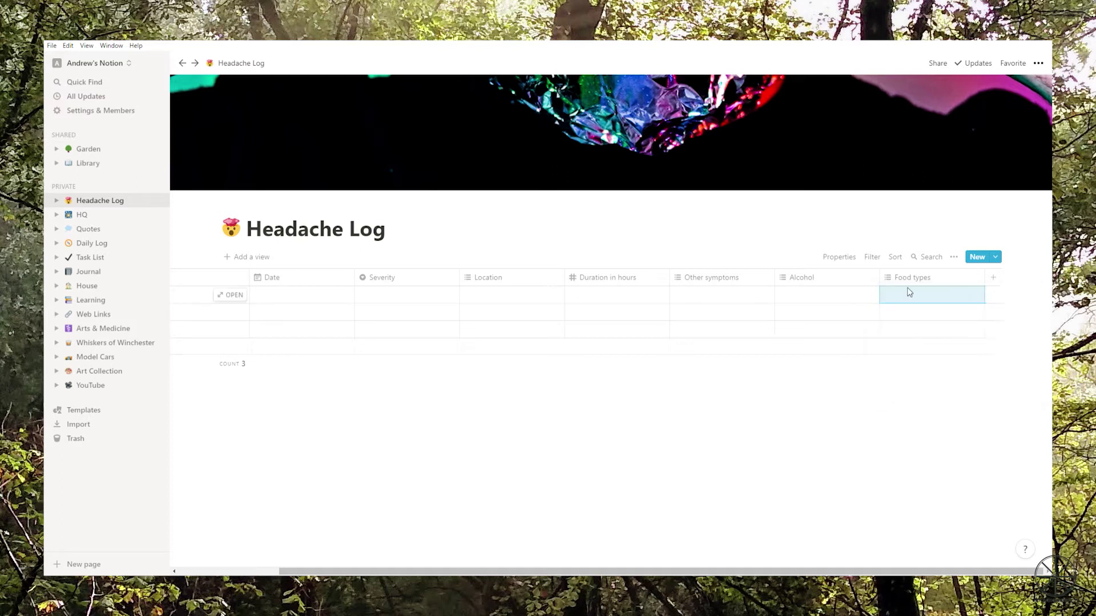
- Add a new property named "Mood" after Food types and set its property type to Multi-select
left_click(993, 278)
type("Mood")
left_click(970, 335)
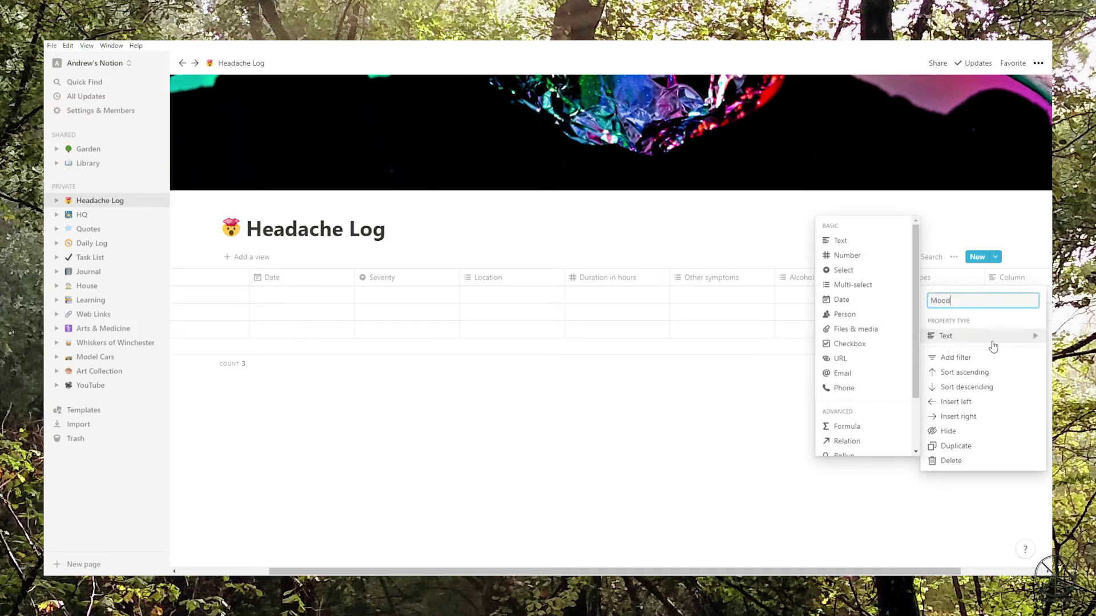
left_click(867, 294)
- Create the Mood options "OK", "Anxious", "Stressed" and "Frustrated" in the first row, and clear the cell
left_click_drag(827, 571, 900, 572)
left_click(920, 300)
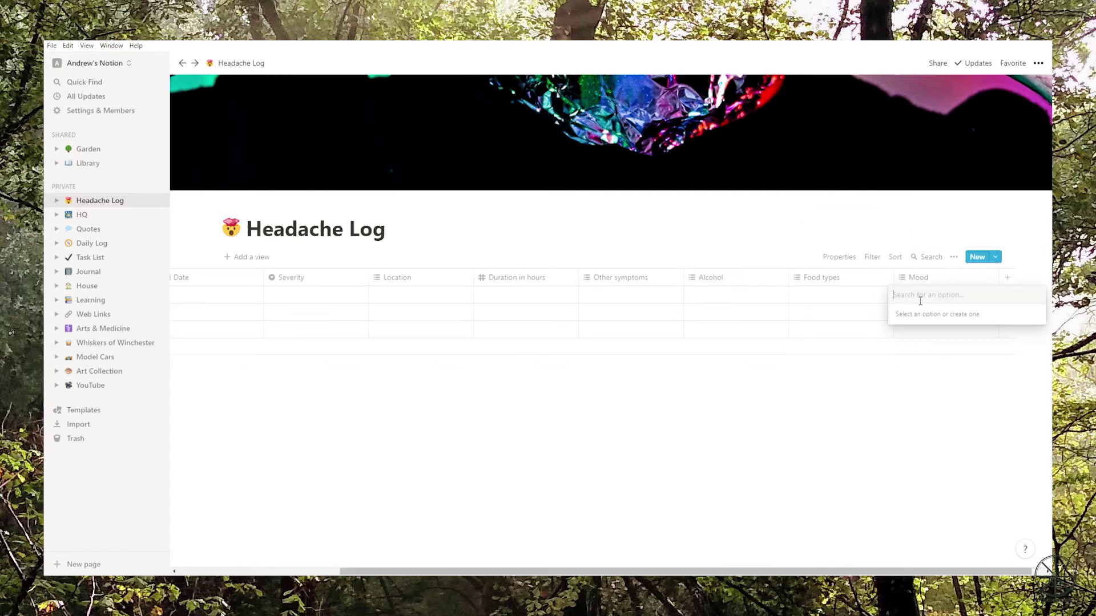
type("O")
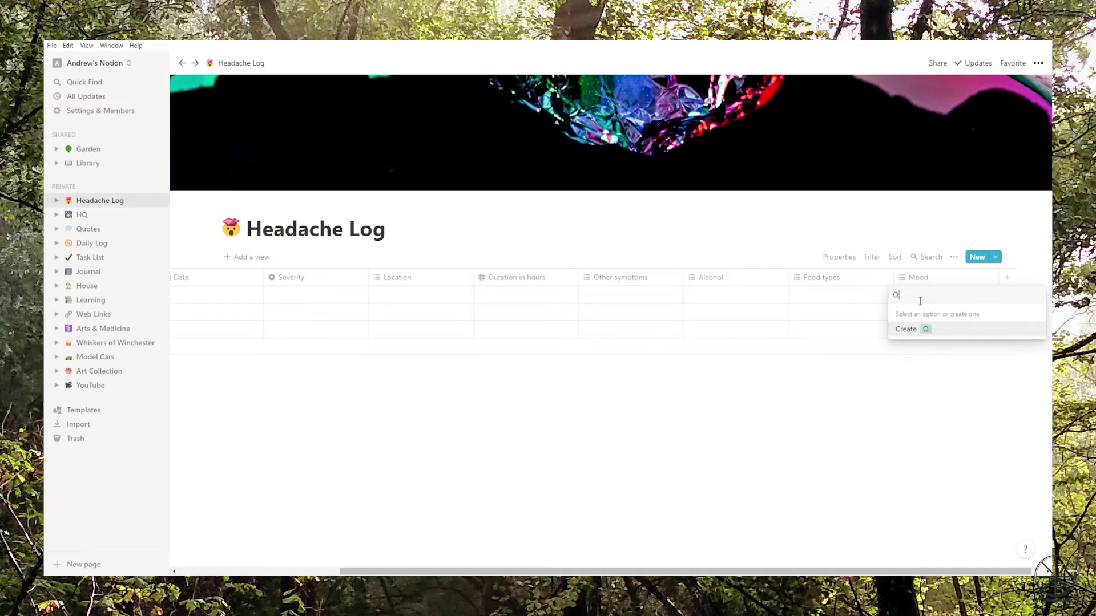
key("BackSpace")
type("OK")
left_click(927, 328)
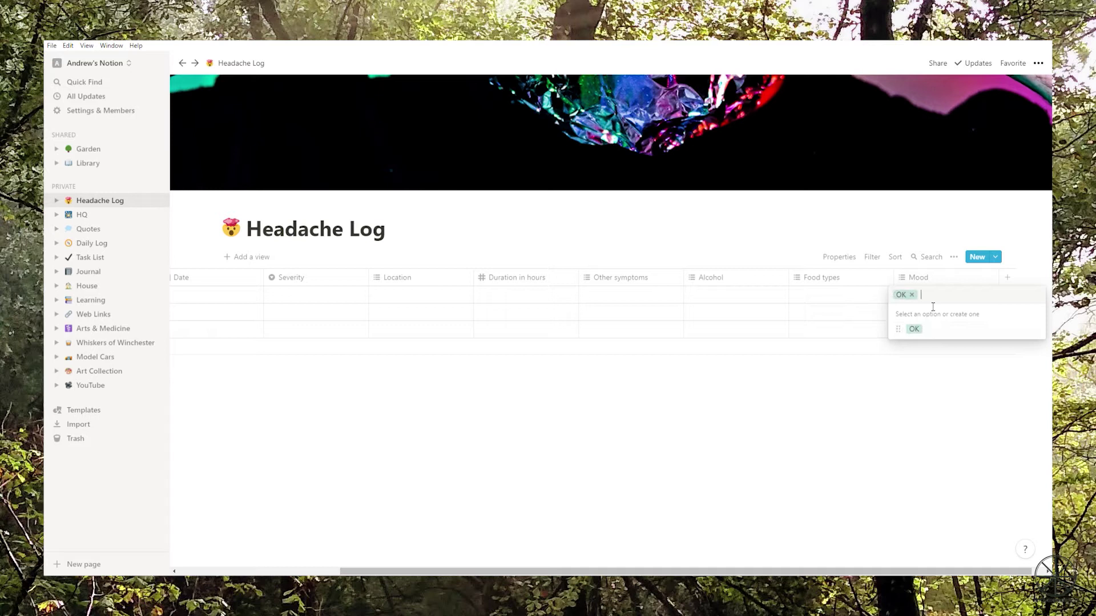
type("An")
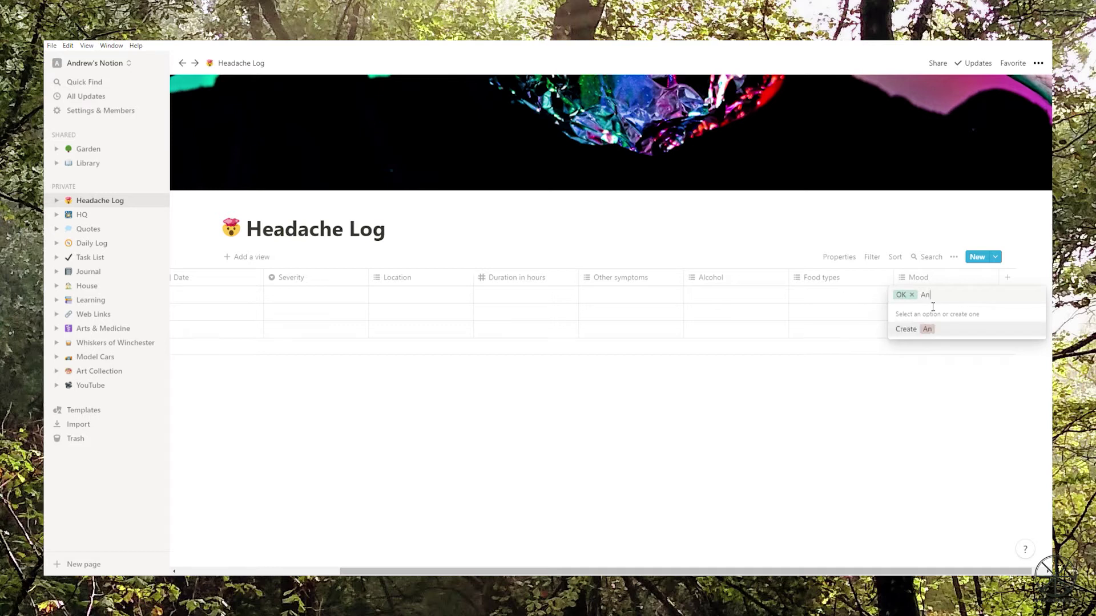
type("xious")
left_click(924, 326)
type("Stressed")
key("Return")
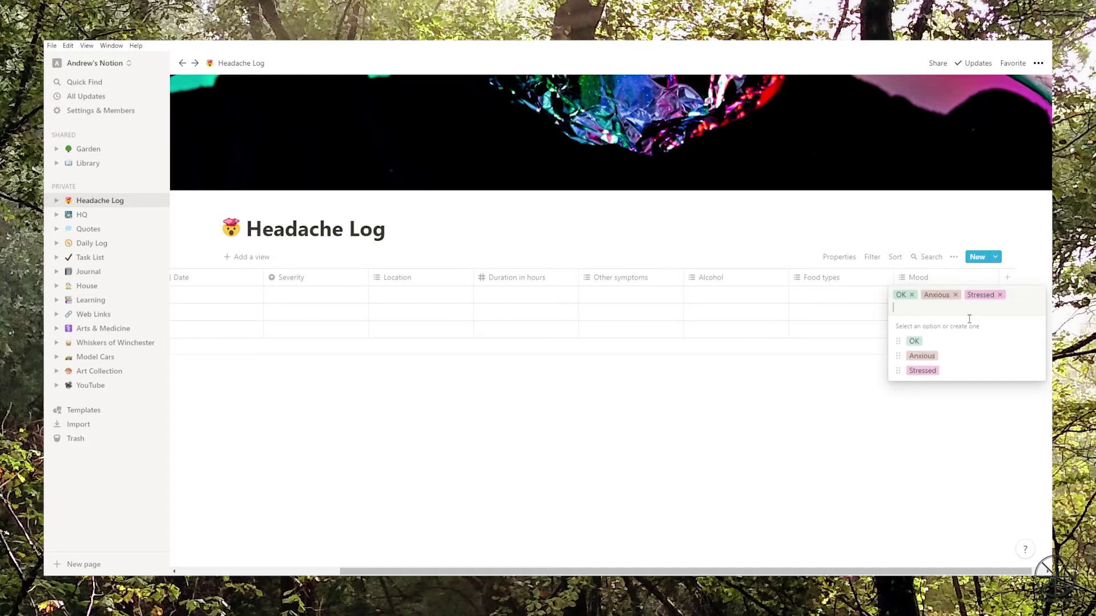
type("Frustrated")
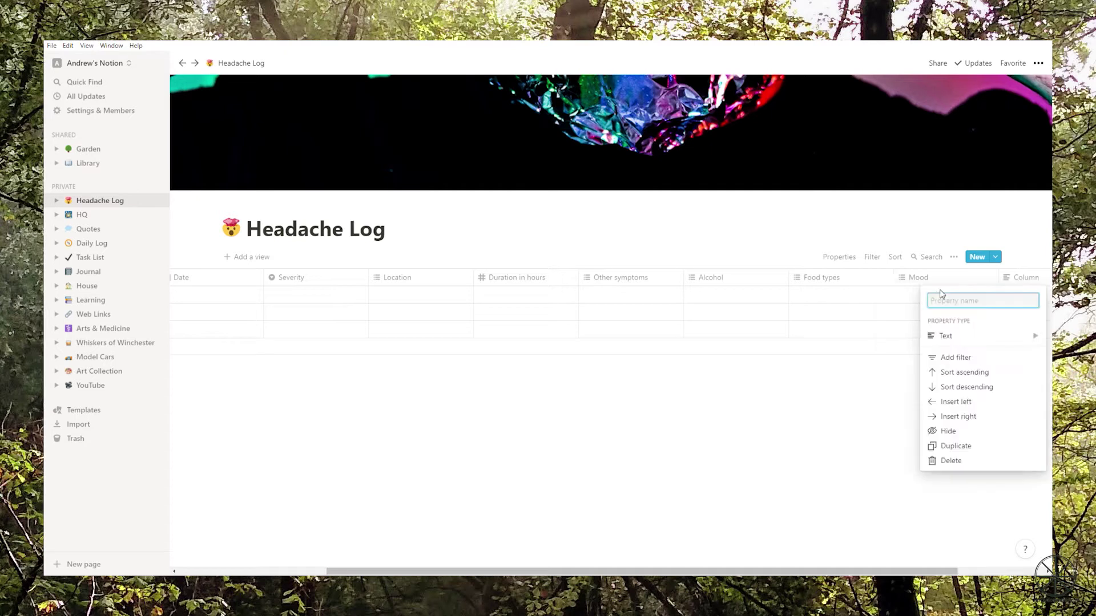
- Add a new property named "Exercise" after Mood and set its property type to Multi-select
type("Exercise")
left_click(987, 339)
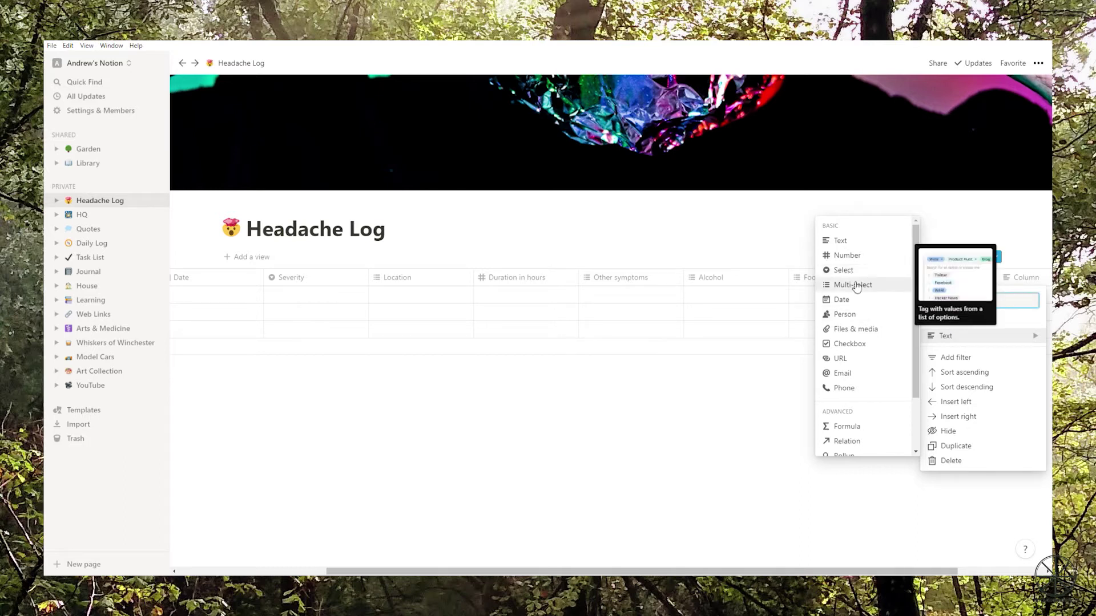
left_click(856, 287)
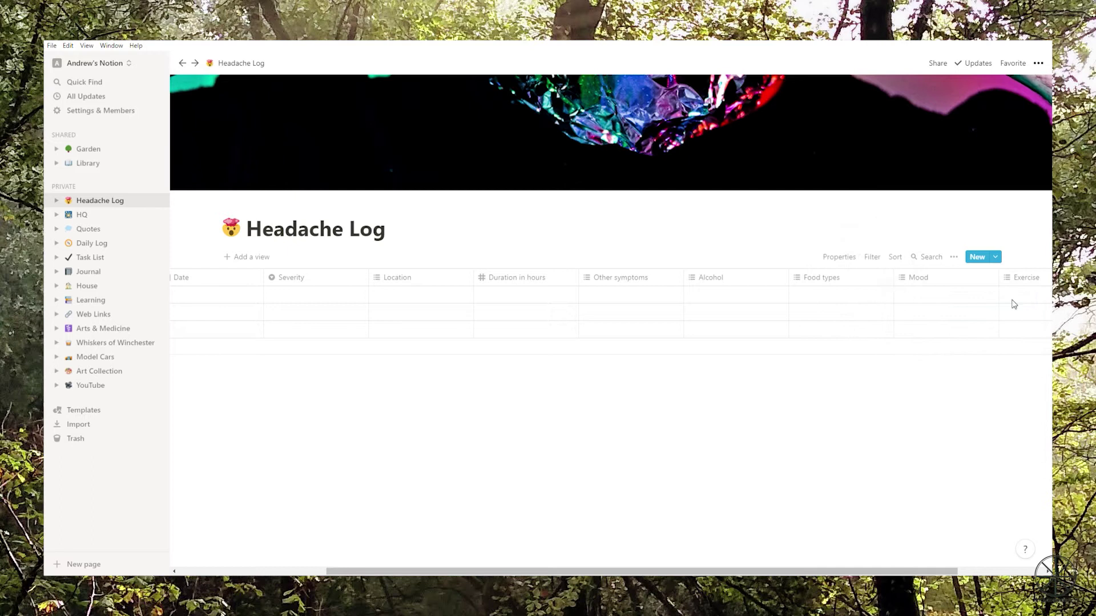
- Create the Exercise options "Walk", "Run", "Gym" and "Swim" in the first row, and clear the cell
left_click(1015, 304)
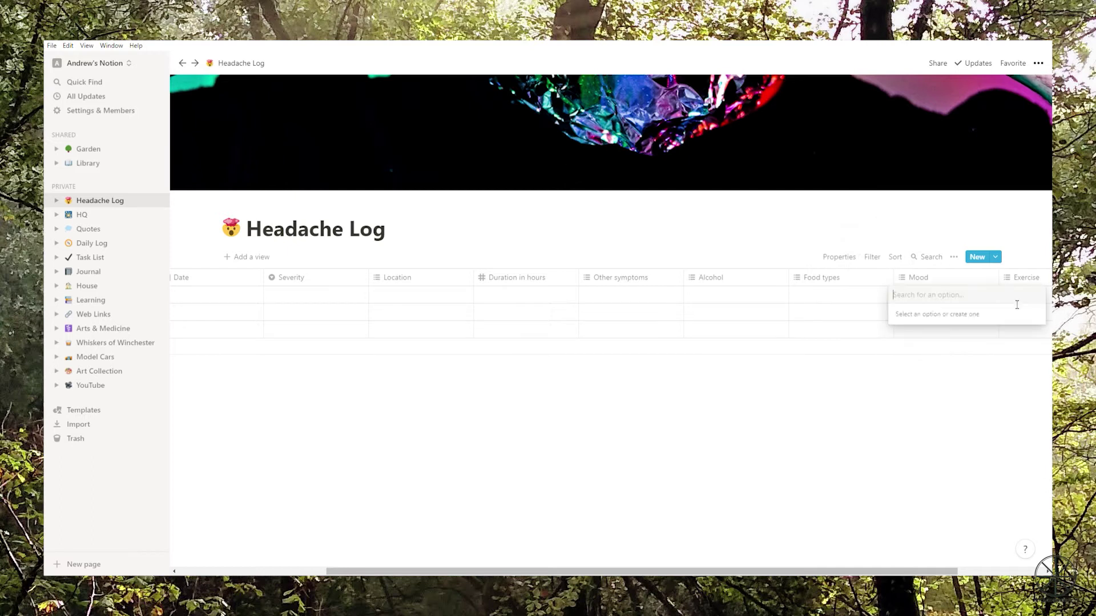
type("Walk")
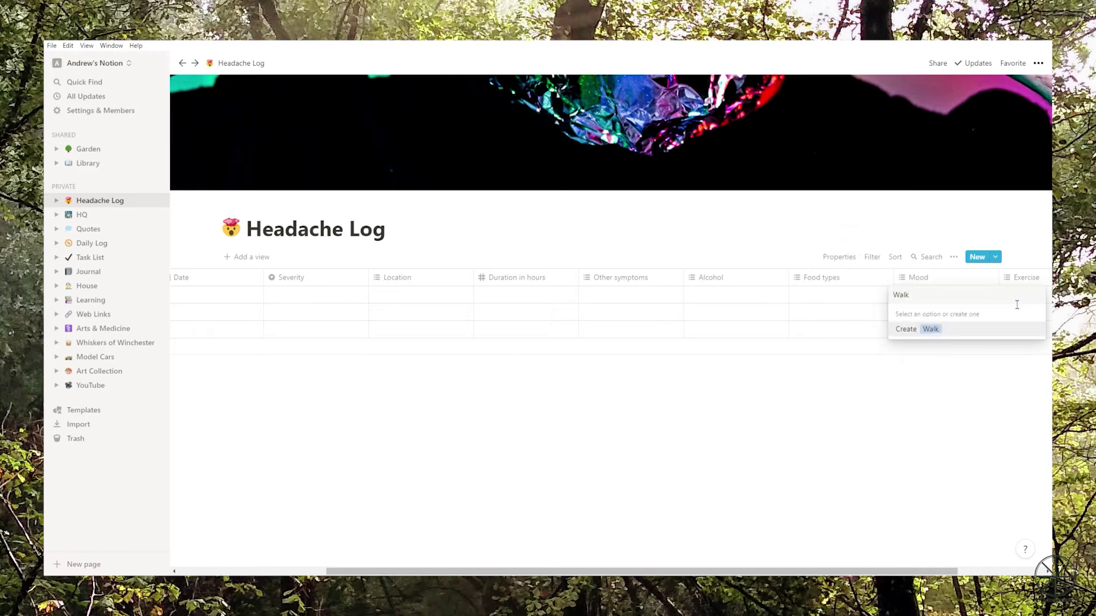
left_click(943, 330)
type("Run")
left_click(932, 330)
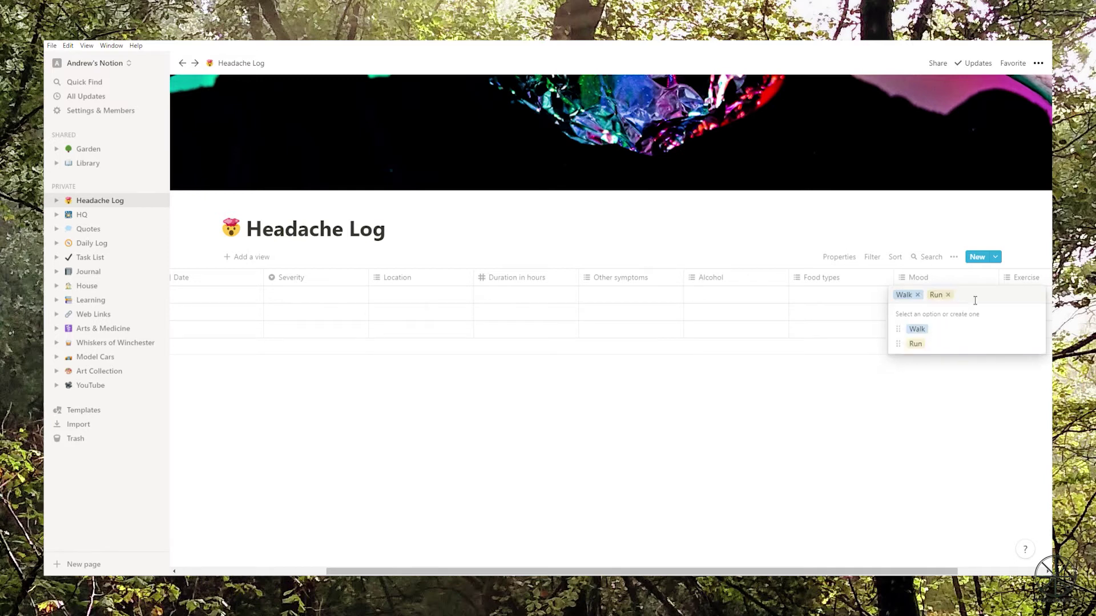
type("ym")
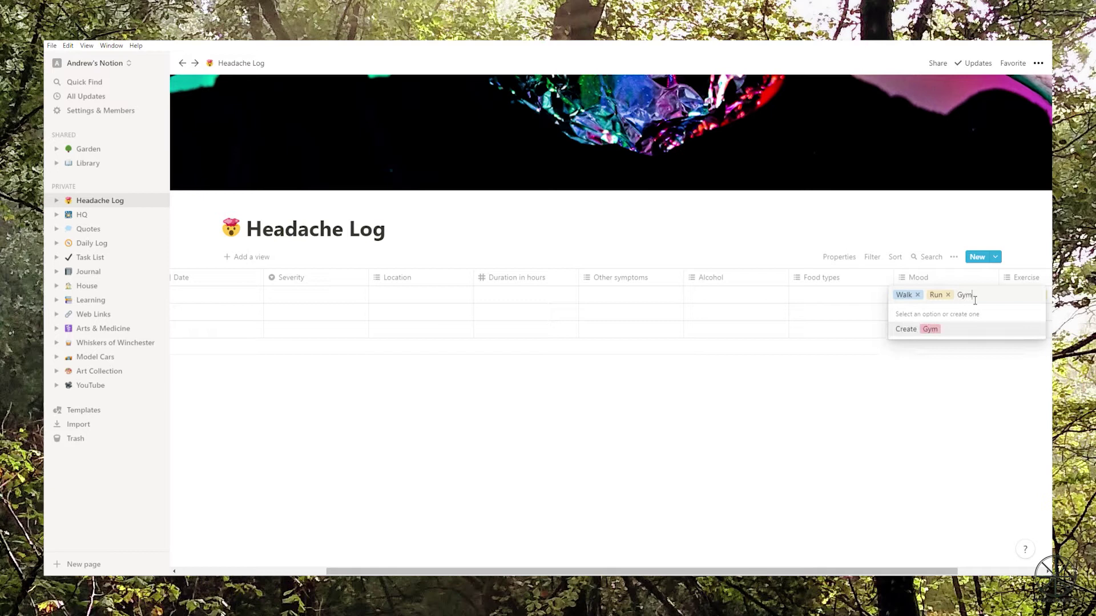
left_click(935, 330)
type("Swim")
left_click(930, 333)
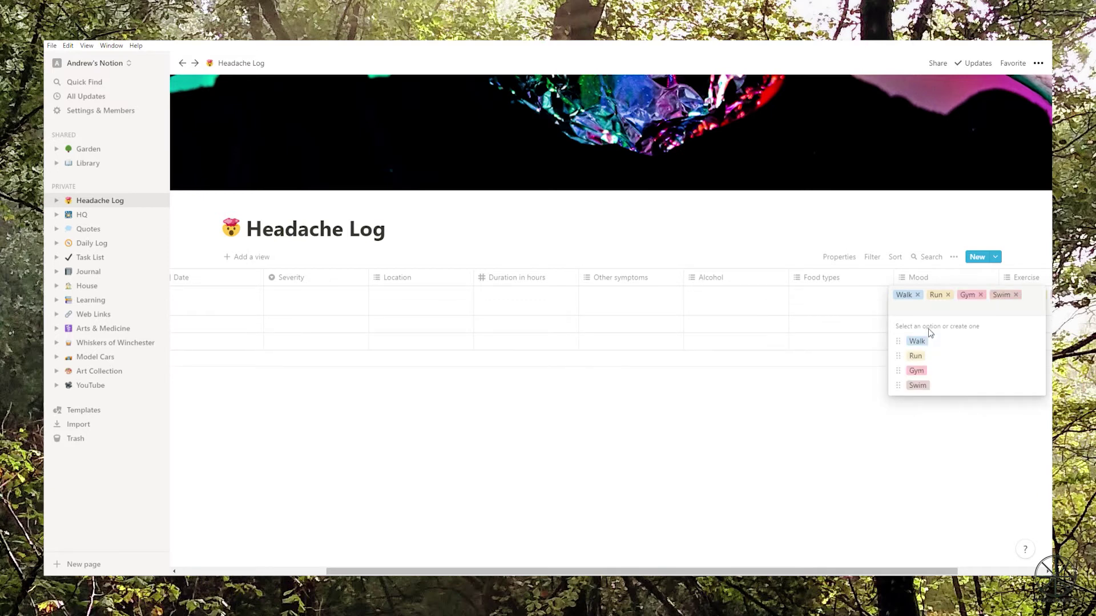
left_click(518, 423)
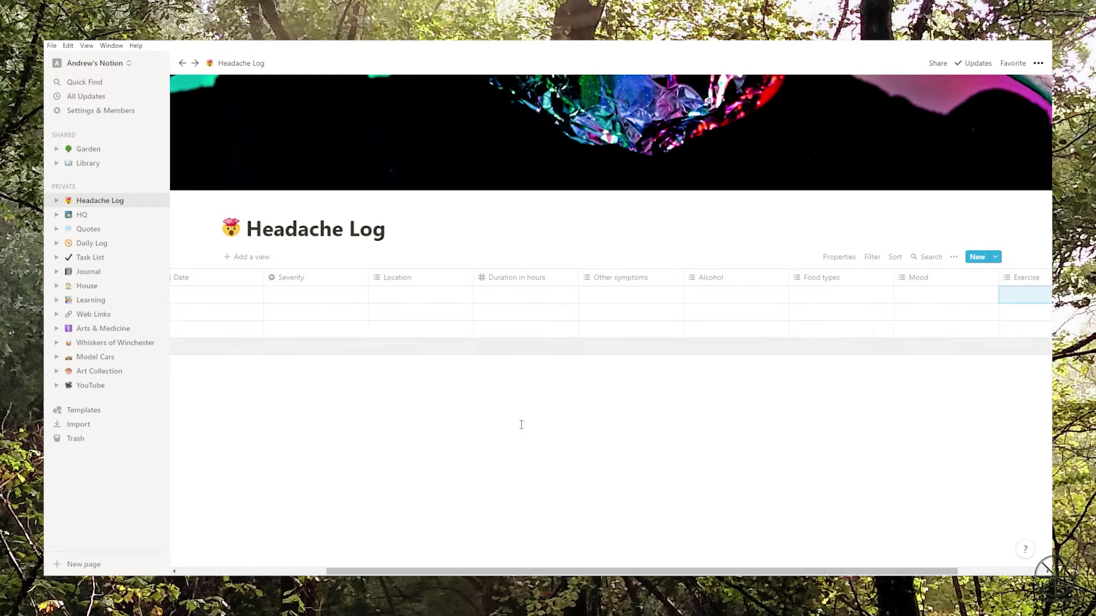
- Create an additional Severity option "None" in the first row's Severity cell
left_click_drag(713, 570, 588, 571)
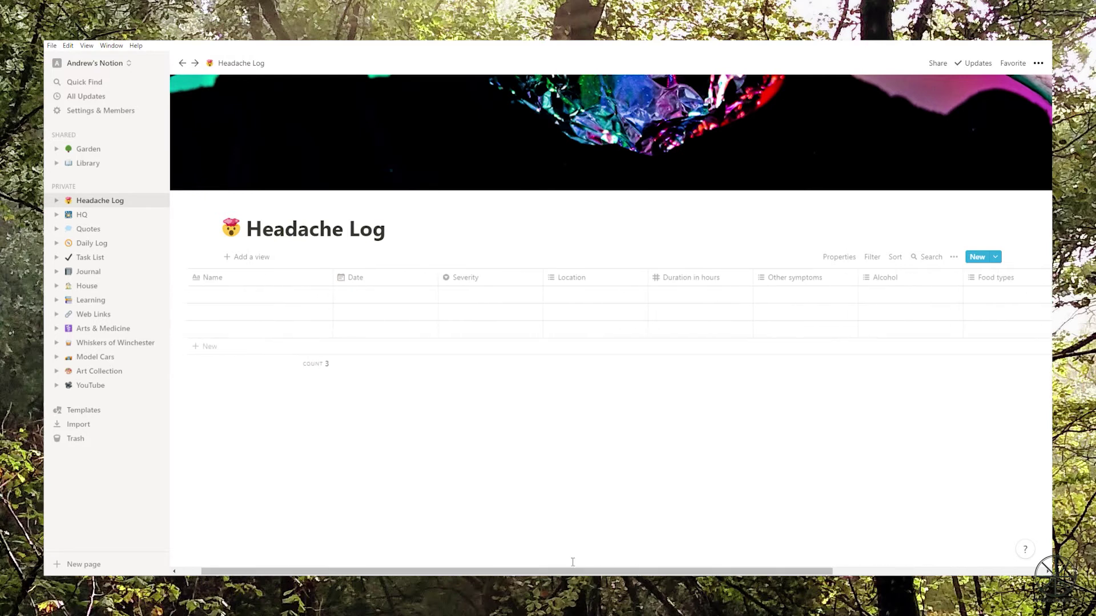
left_click(465, 280)
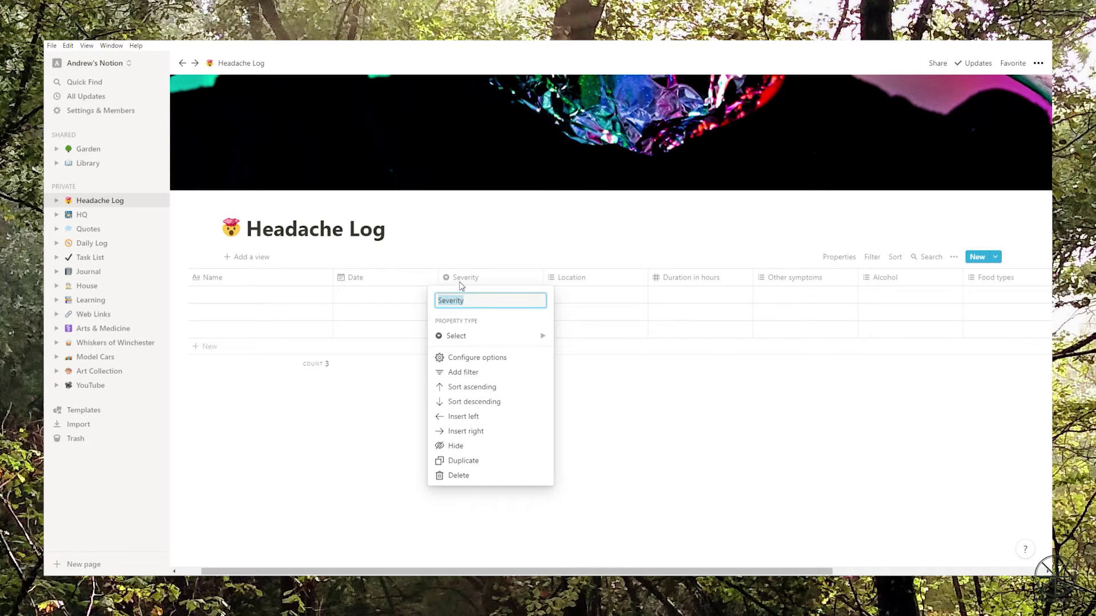
left_click(466, 283)
left_click(483, 300)
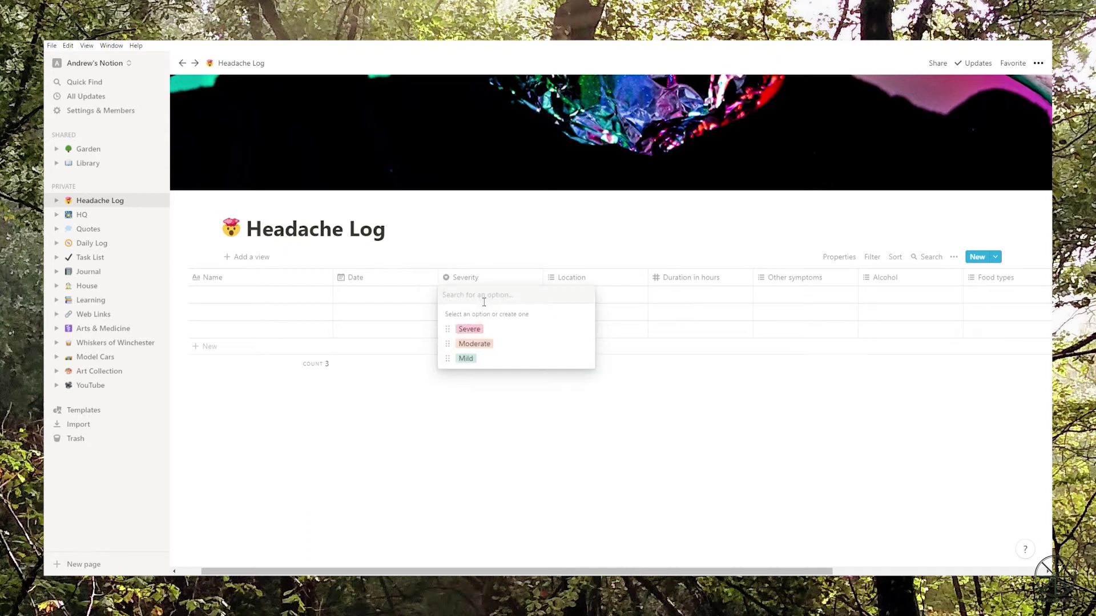
type("None")
left_click(471, 331)
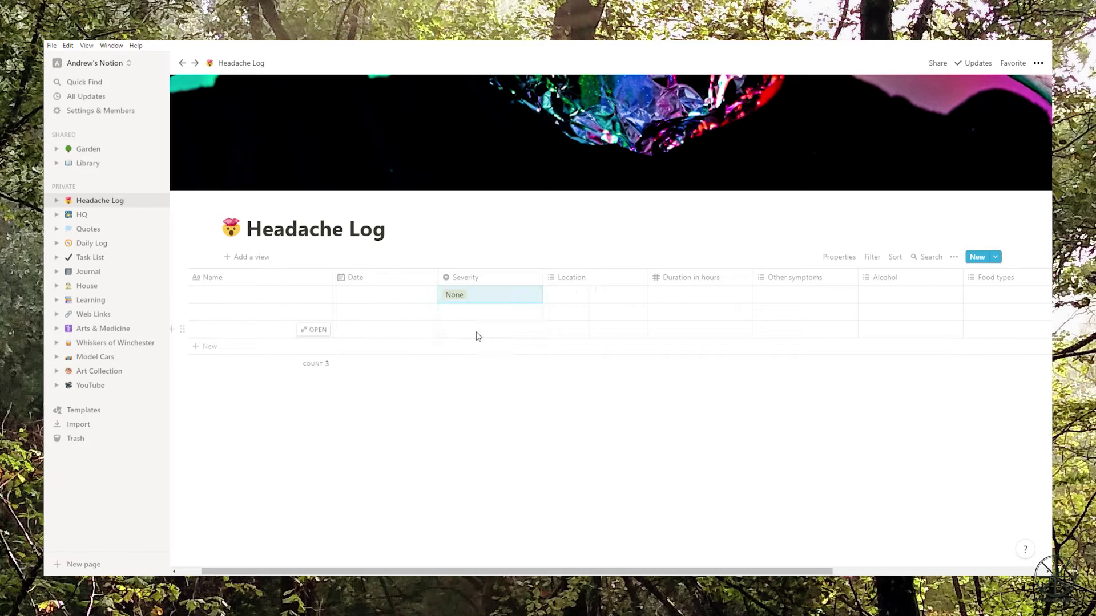
- Set the color of the Severity option "None" to Blue and clear it from the first row's cell
left_click(485, 297)
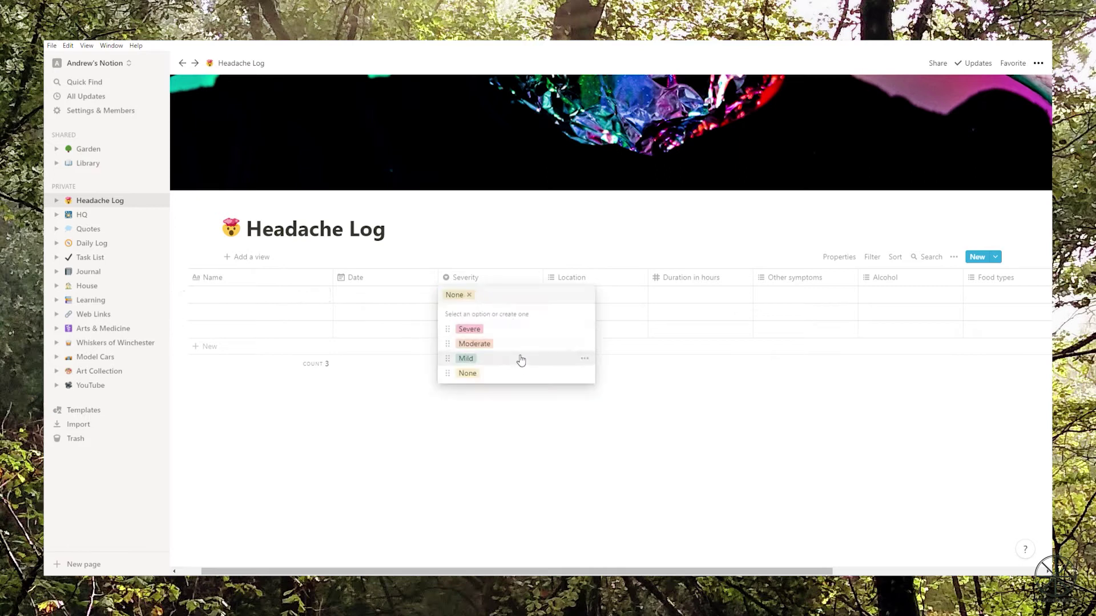
left_click(583, 374)
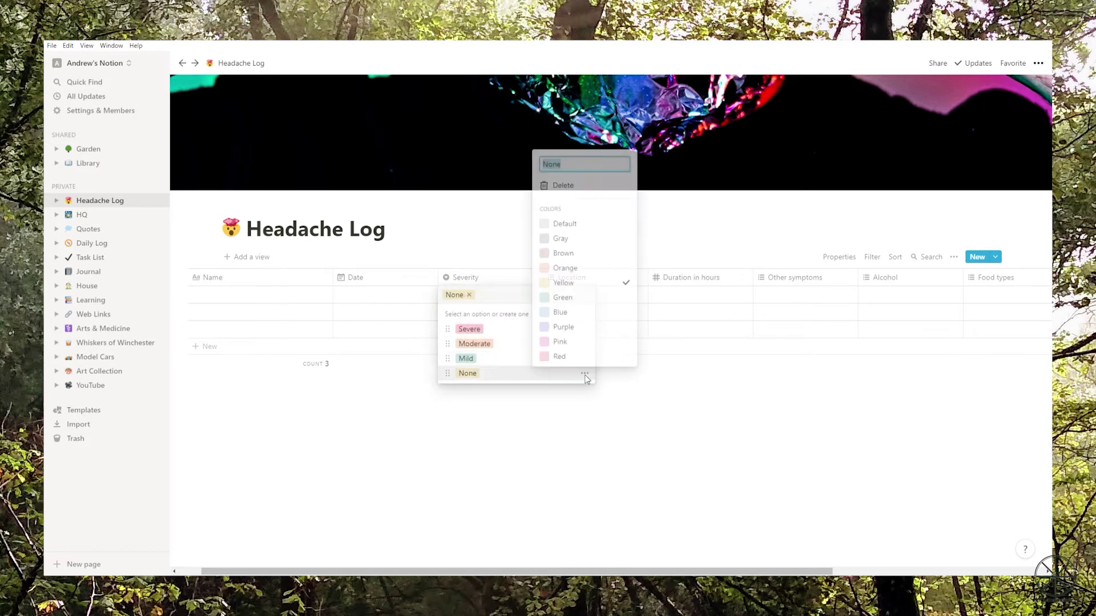
left_click(568, 319)
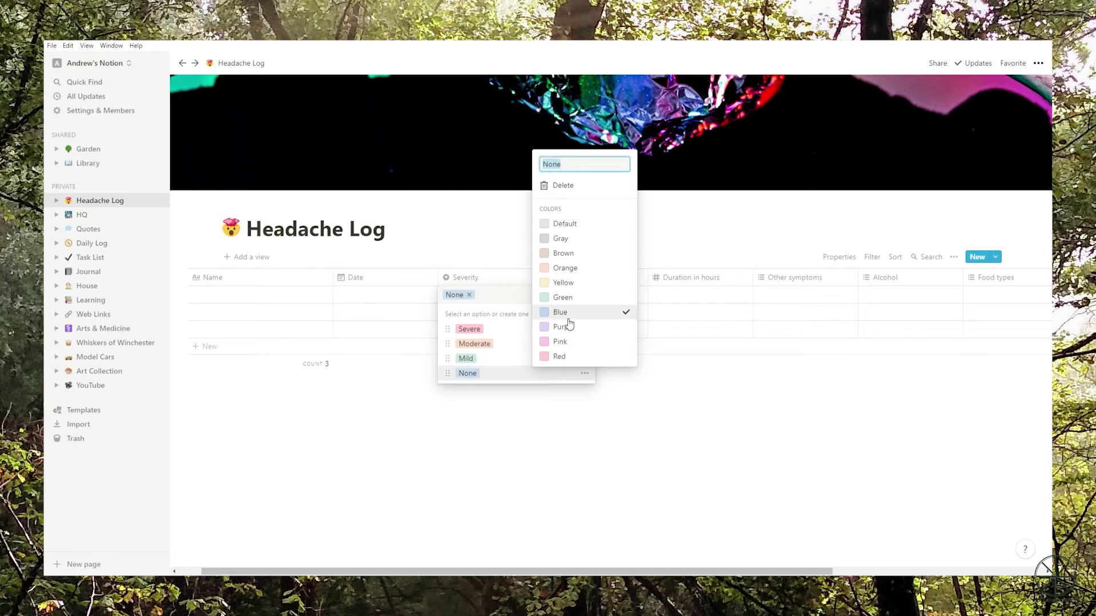
left_click(420, 301)
left_click(469, 295)
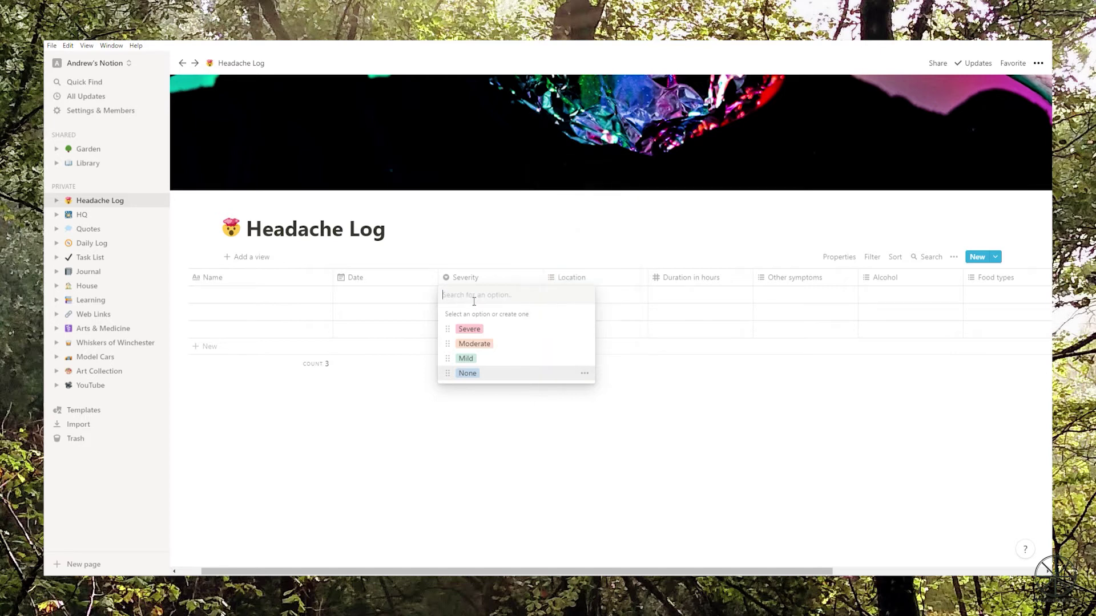
key("Escape")
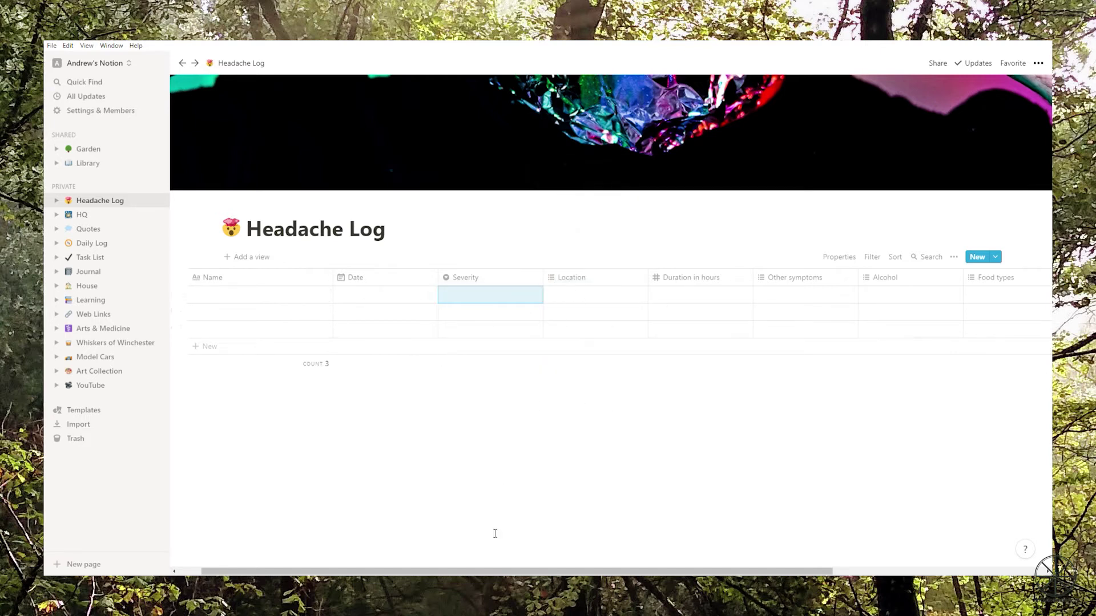
- Name the new property after Exercise "Did I wake up with it?" and set its property type to Select
mouse_move(509, 573)
left_mouse_down()
mouse_move(588, 573)
mouse_move(507, 573)
left_mouse_up()
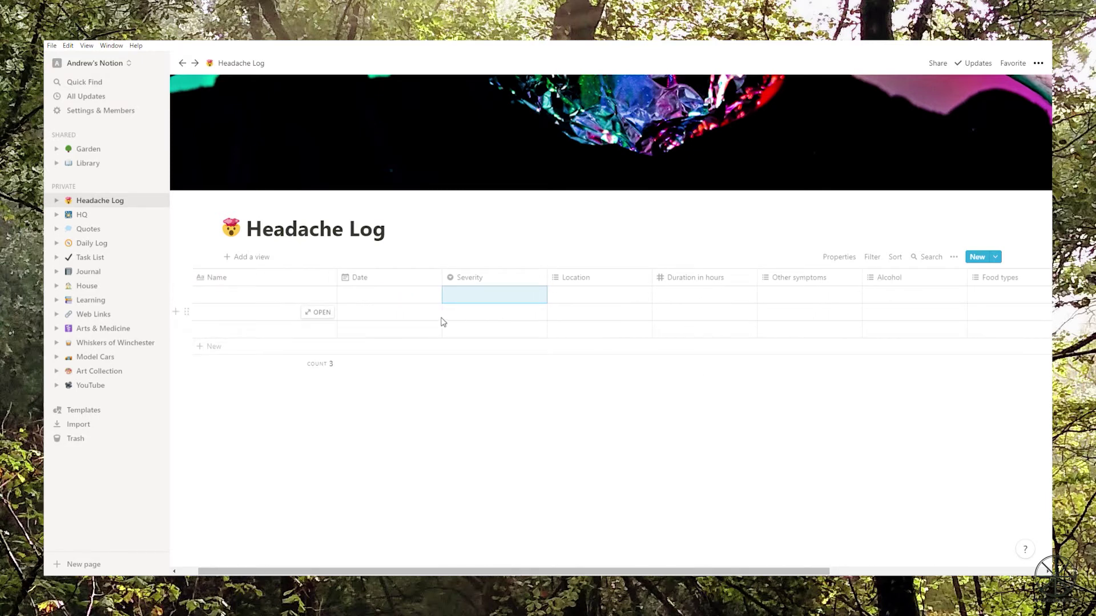
scroll(993, 286, "right", 5)
left_click(993, 279)
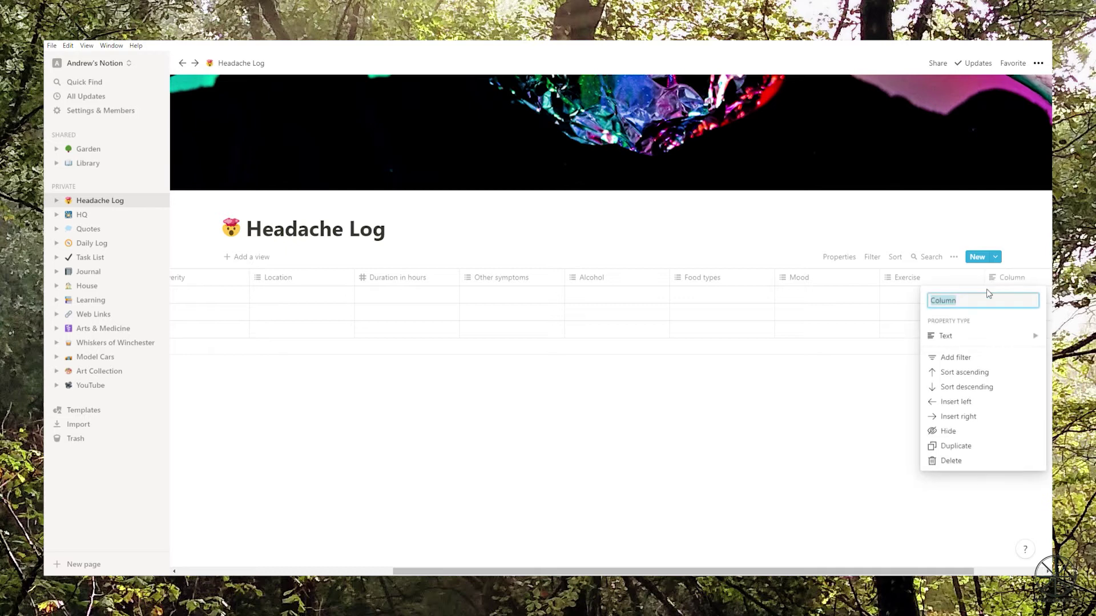
type("Did I wake up with it?")
left_click(987, 334)
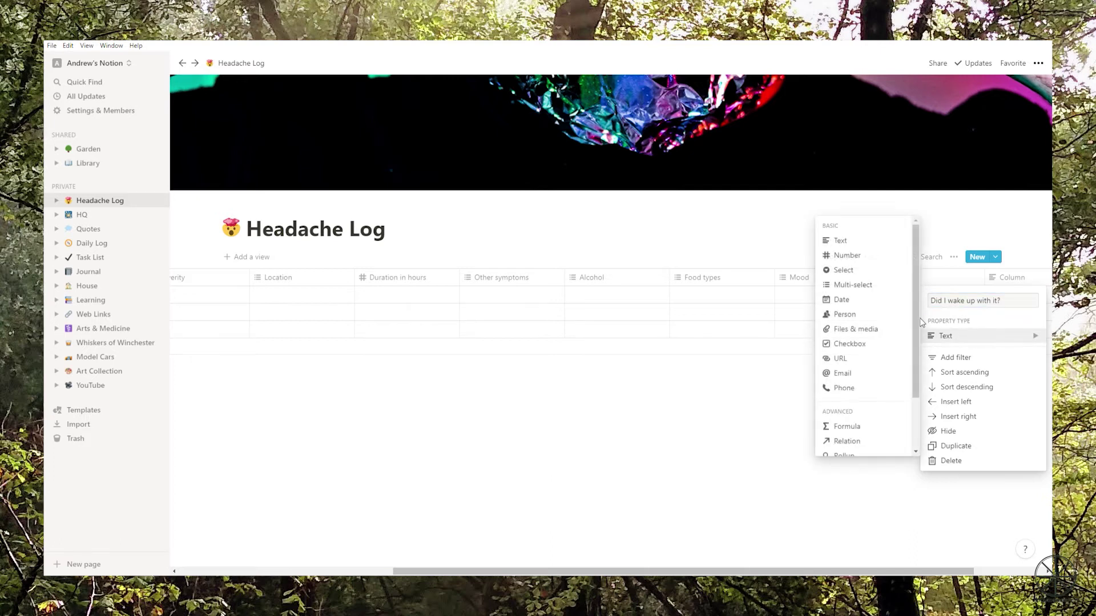
left_click(850, 279)
- Create the options "Yes" and "No" for "Did I wake up with it?" in the first row, leaving the cell empty
scroll(988, 296, "right", 3)
left_click(899, 296)
type("Yes")
key("Return")
key("BackSpace")
type("No")
key("Escape")
- Reorder the properties after Other symptoms as "Did I wake up with it?", Mood, Exercise, Alcohol and Food types
mouse_move(642, 280)
left_mouse_down()
mouse_move(430, 286)
mouse_move(630, 280)
left_mouse_up()
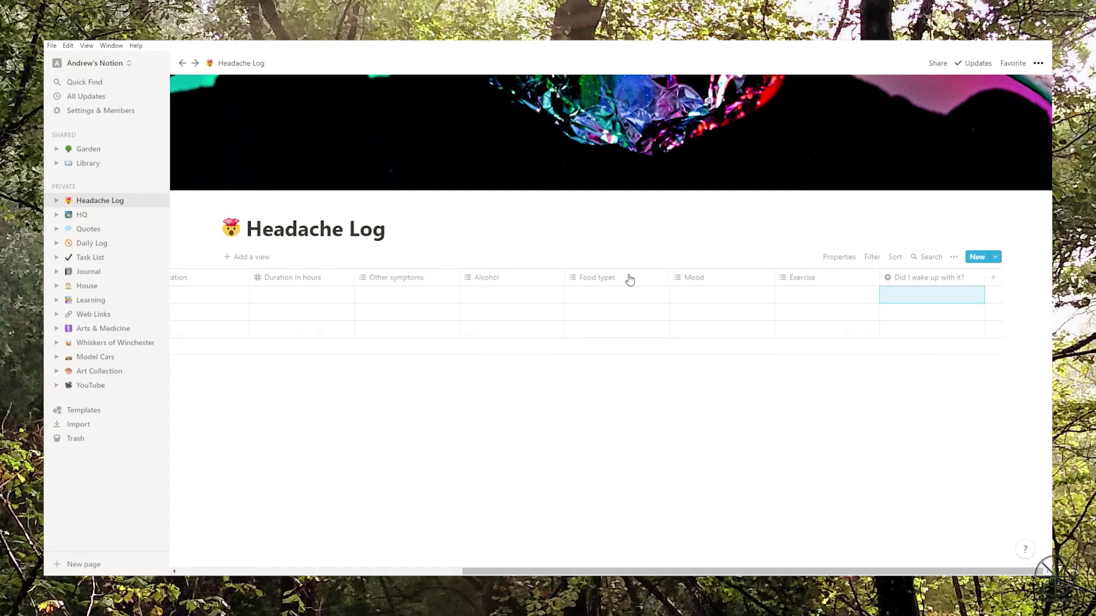
left_click_drag(714, 284, 529, 284)
left_click_drag(911, 284, 495, 291)
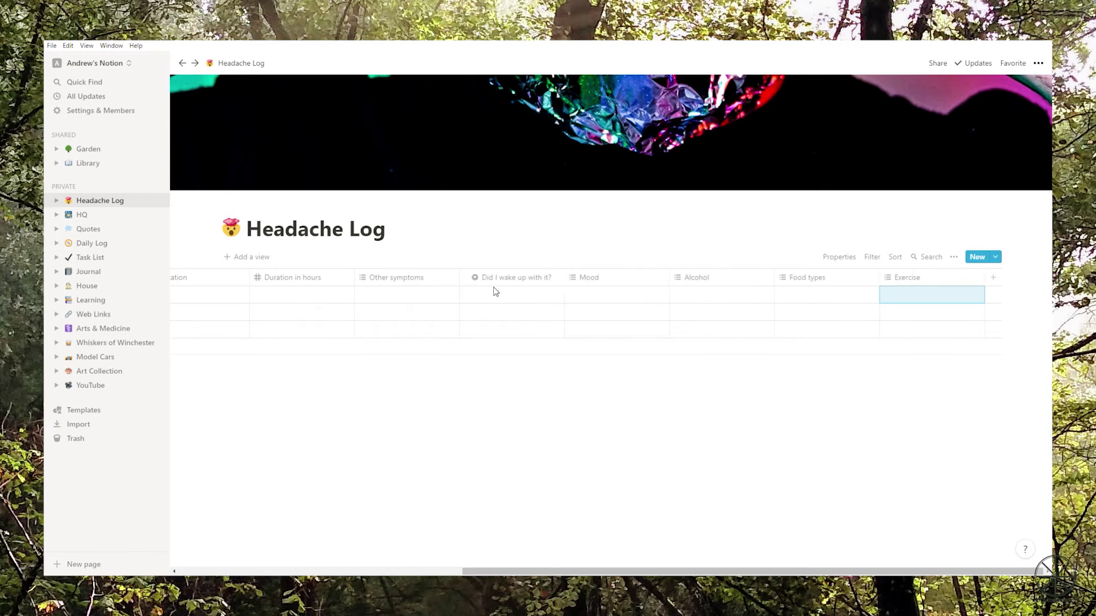
scroll(485, 292, "left", 8)
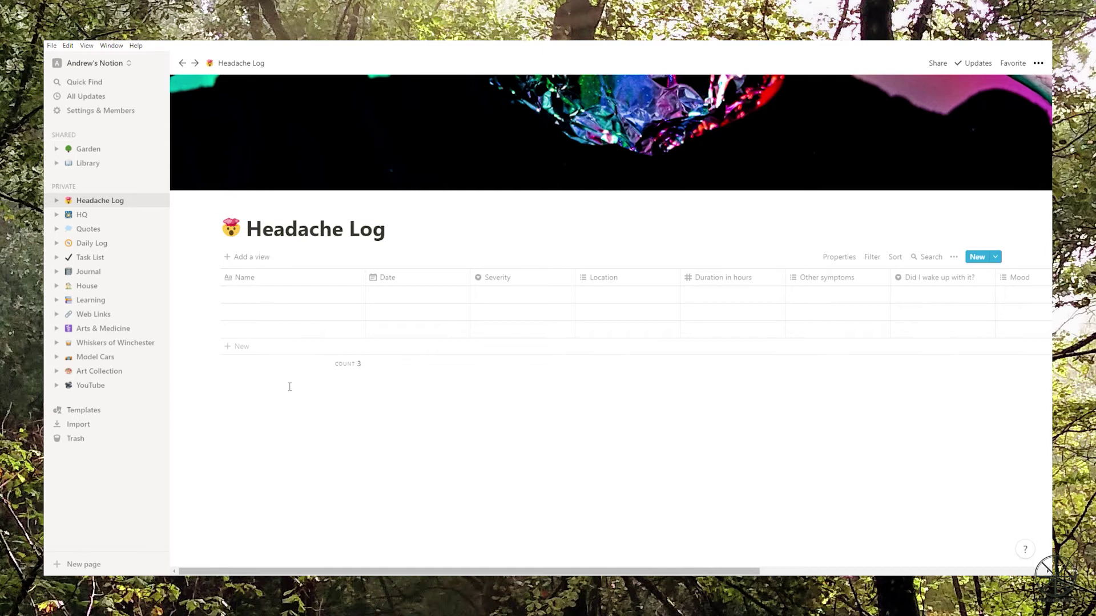
- Name the first row's entry "Day working in the office" and set its date to Oct 1, 2020
left_click(240, 295)
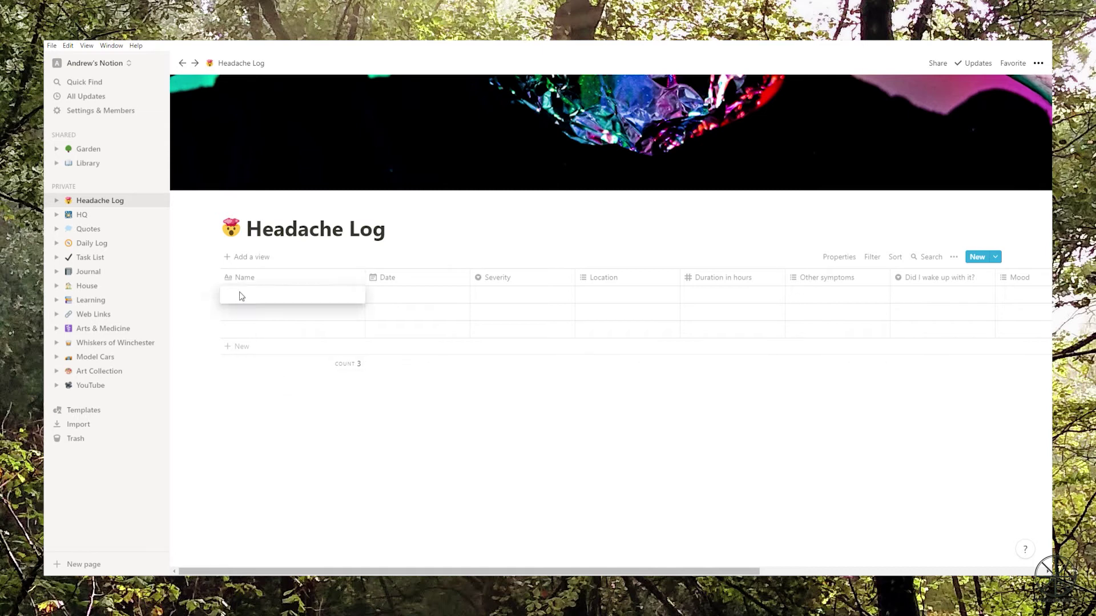
type("Day working in the office")
key("Escape")
left_click(419, 302)
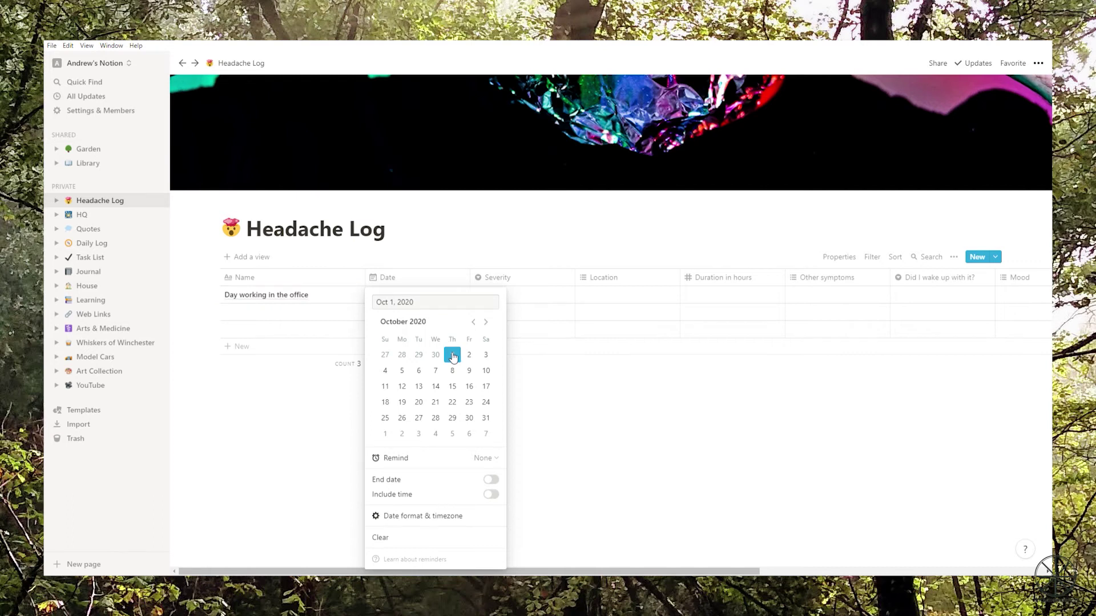
left_click(524, 297)
- Set the first entry's Severity to Moderate and its Location to Left side, Behind eyes, Forehead and It moved
left_click(513, 299)
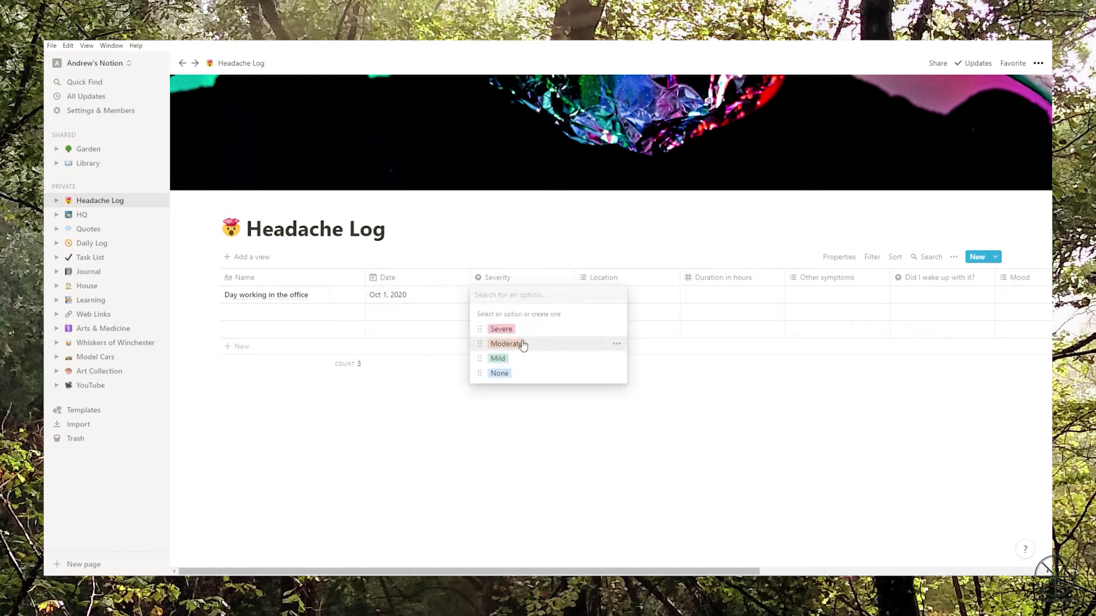
left_click(531, 350)
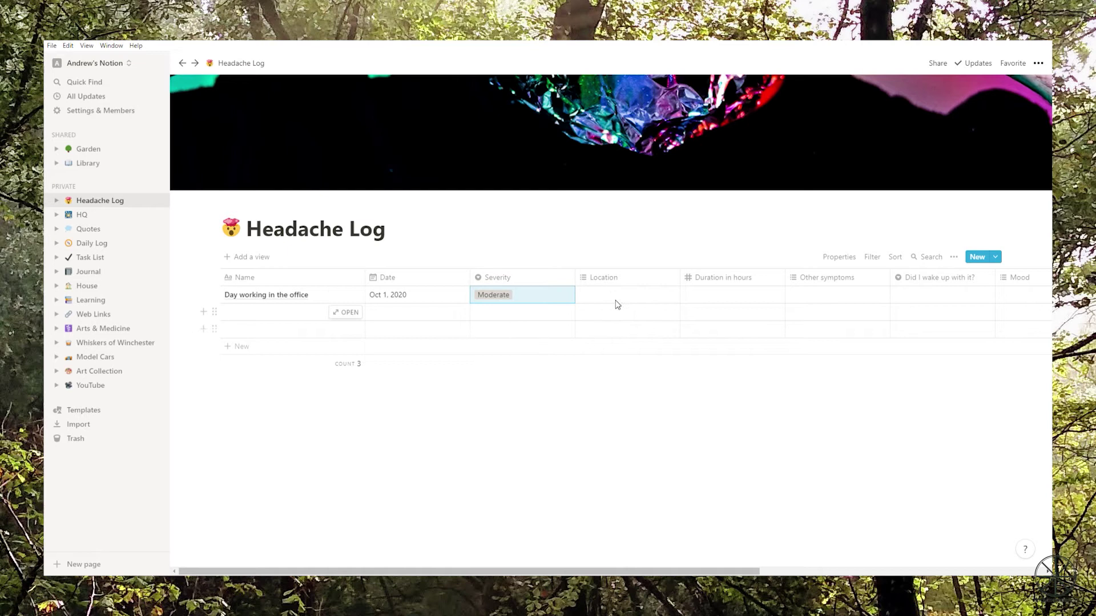
left_click(620, 300)
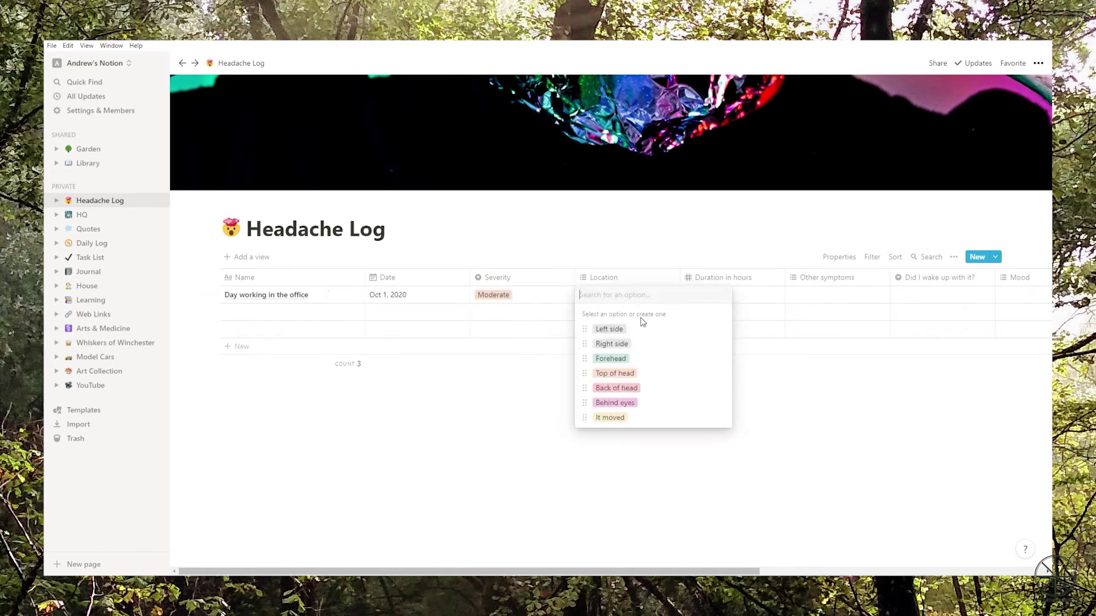
left_click(648, 331)
left_click(655, 403)
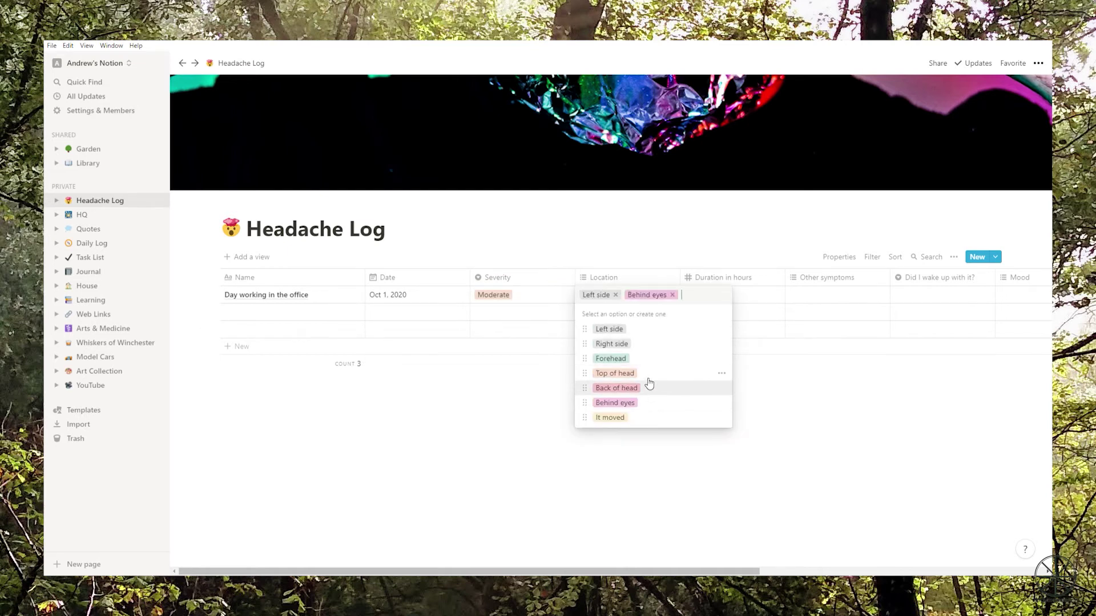
left_click(630, 359)
left_click(620, 429)
left_click(770, 372)
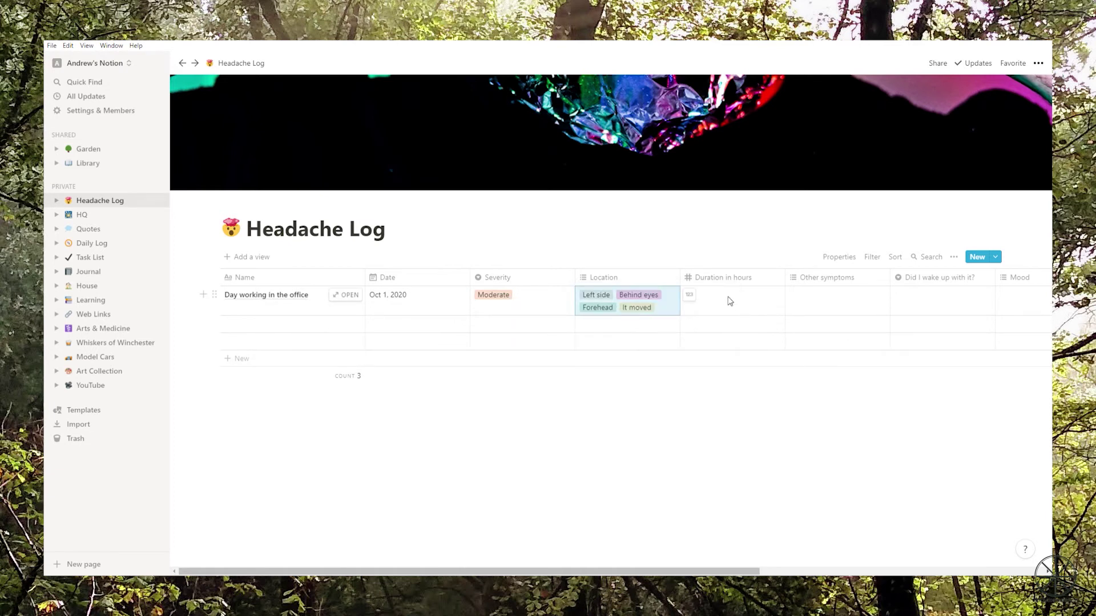
- Set the first entry's Duration in hours to 5 and its Other symptoms to Light sensitive and Nausea
left_click(727, 302)
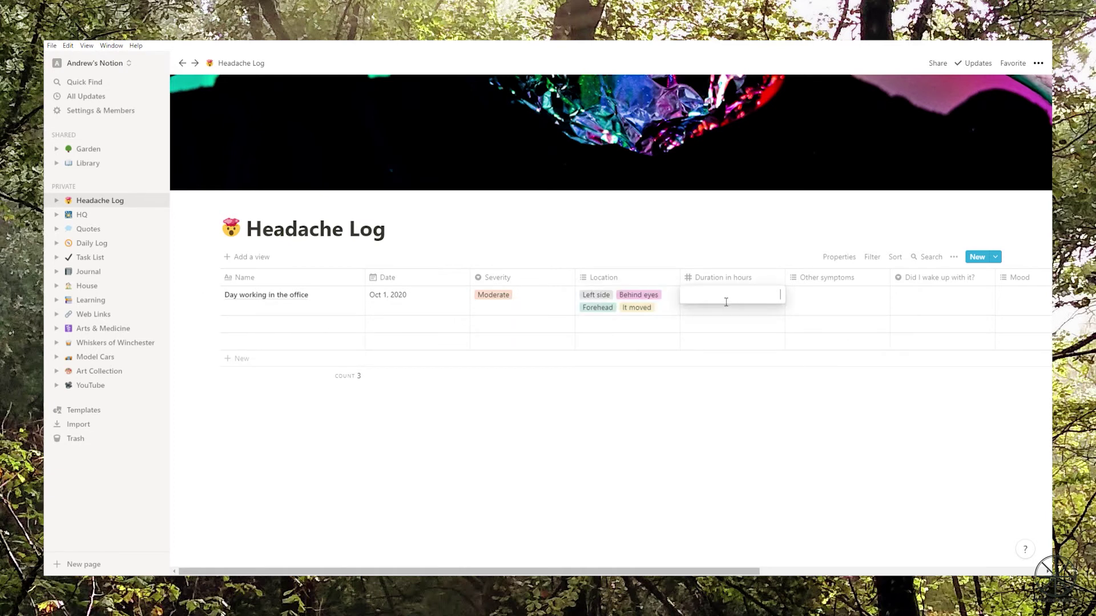
key("Return")
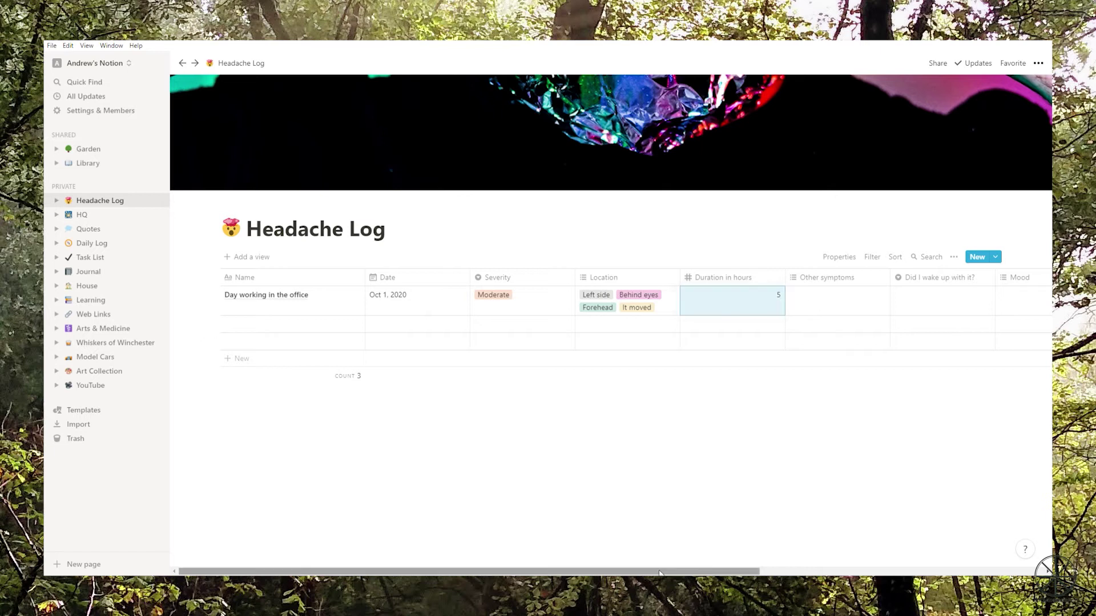
scroll(704, 317, "right", 5)
left_click(576, 305)
left_click(568, 344)
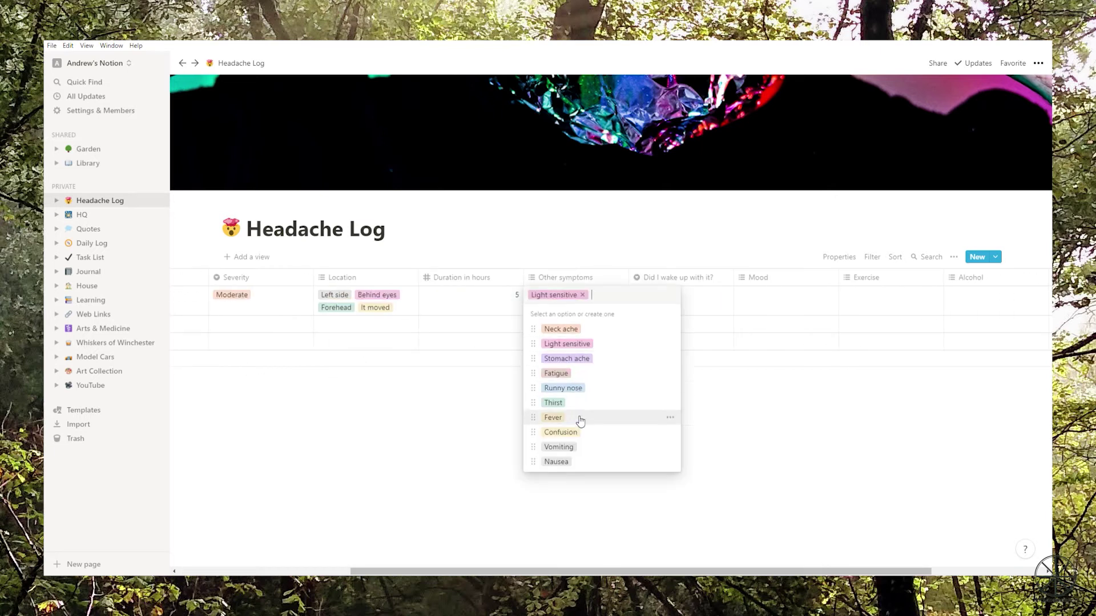
left_click(565, 461)
- Set "Did I wake up with it?" to No and Mood to Productive and Anxious for the first entry
left_click(685, 300)
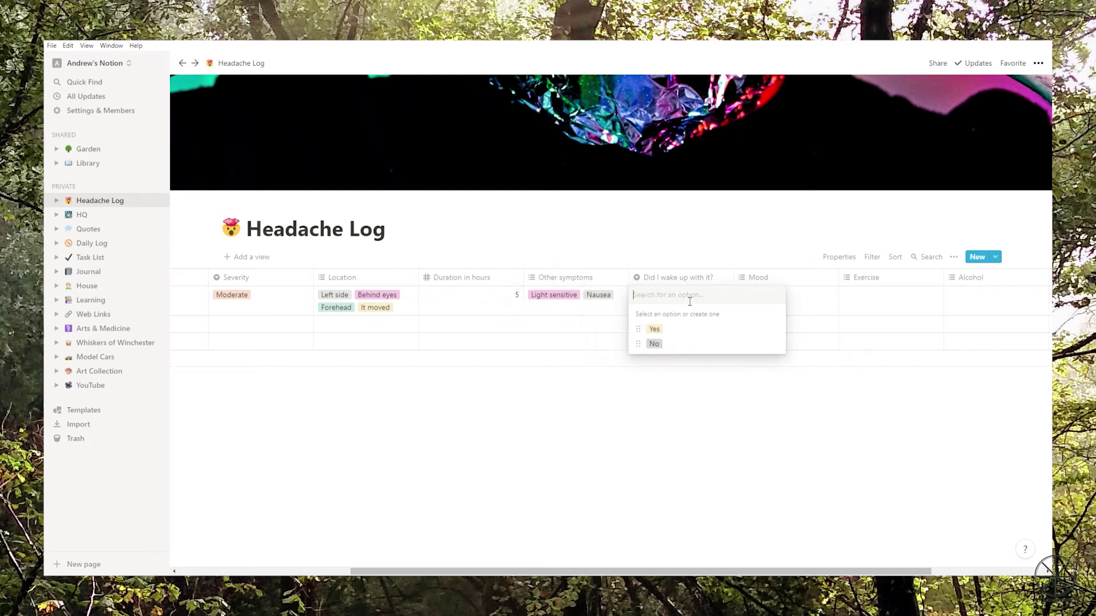
left_click(671, 343)
left_click(768, 304)
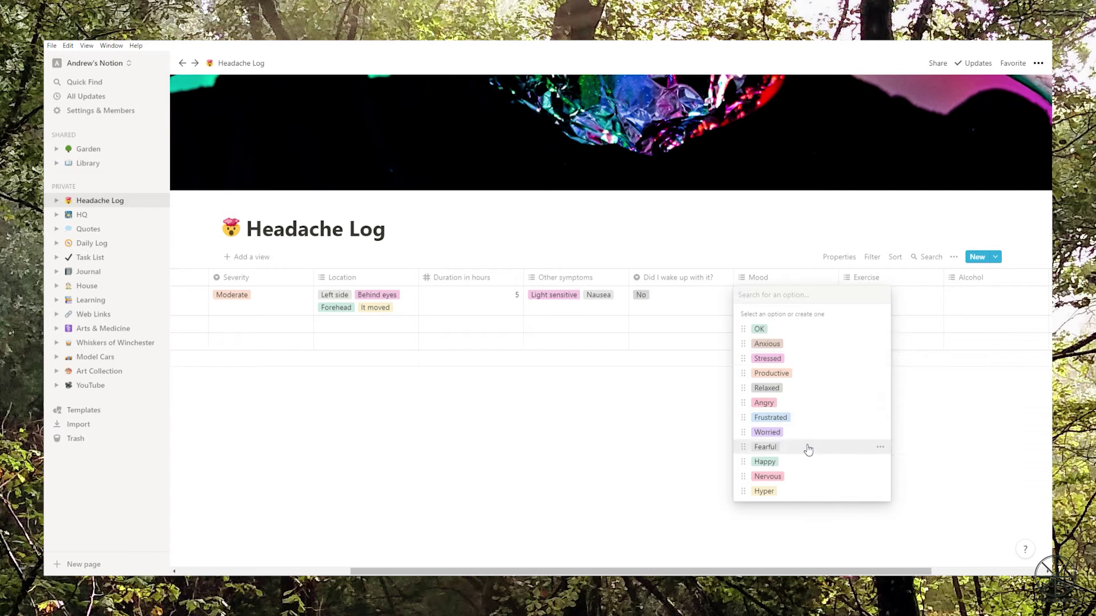
left_click(783, 376)
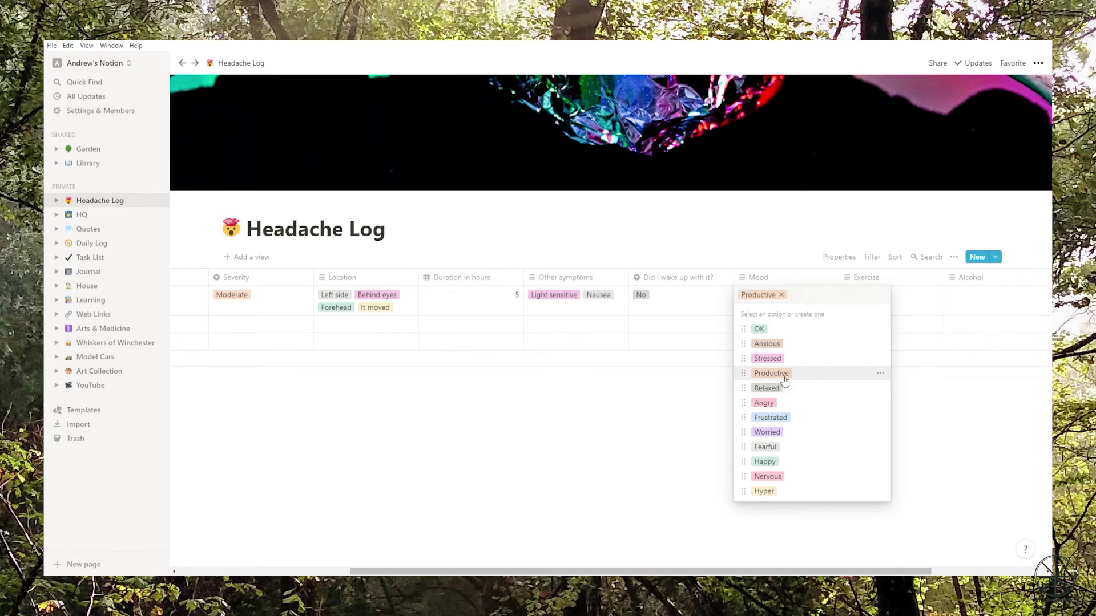
left_click(779, 348)
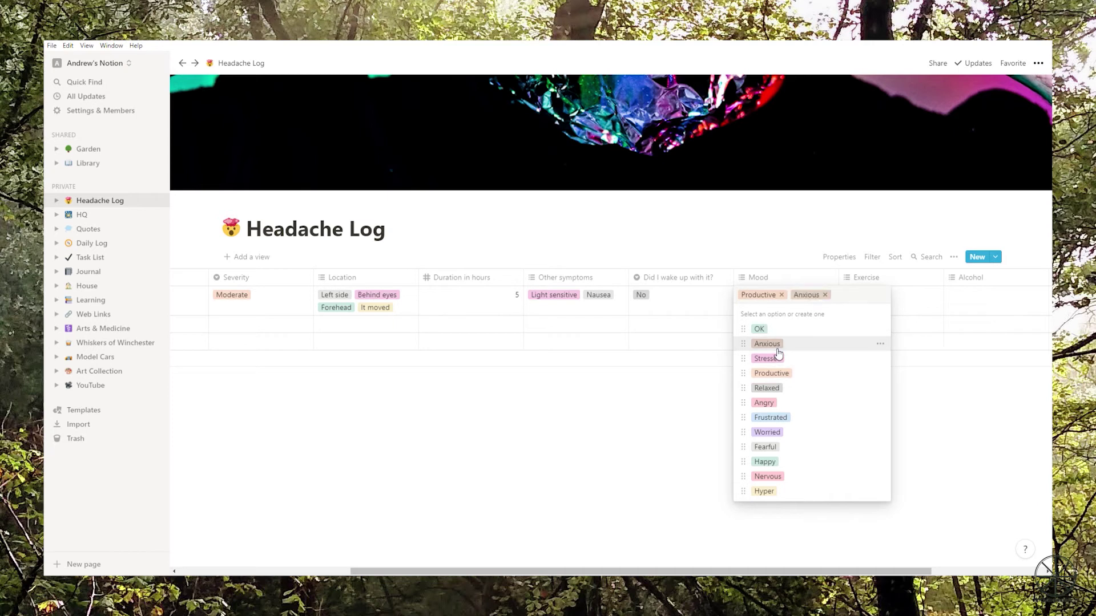
left_click(716, 378)
- Set the first entry's Exercise to Walk and its Alcohol to None
left_click(869, 305)
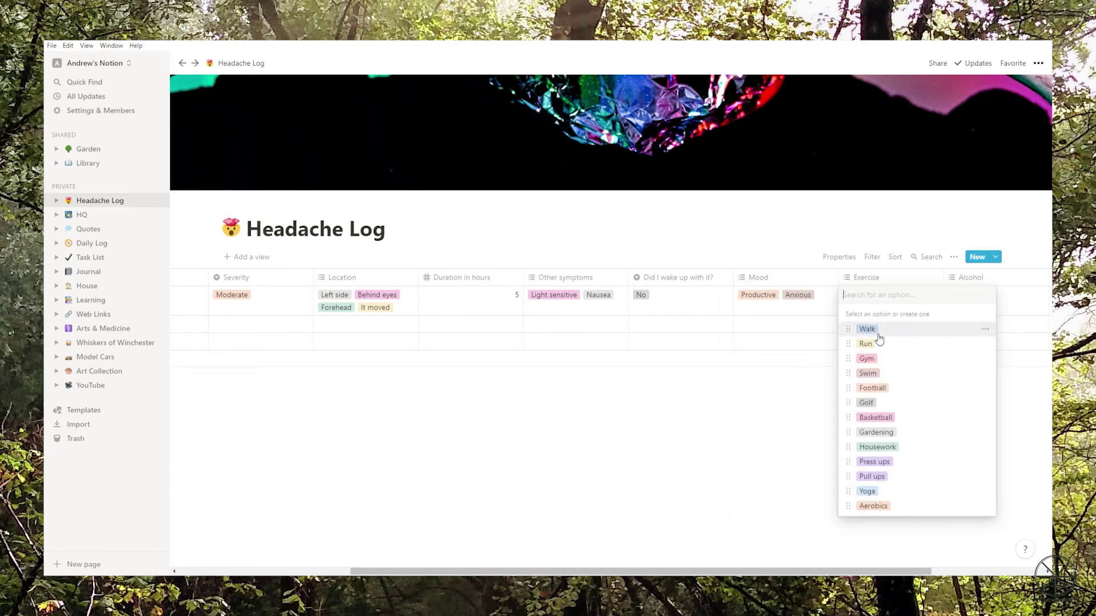
left_click(881, 335)
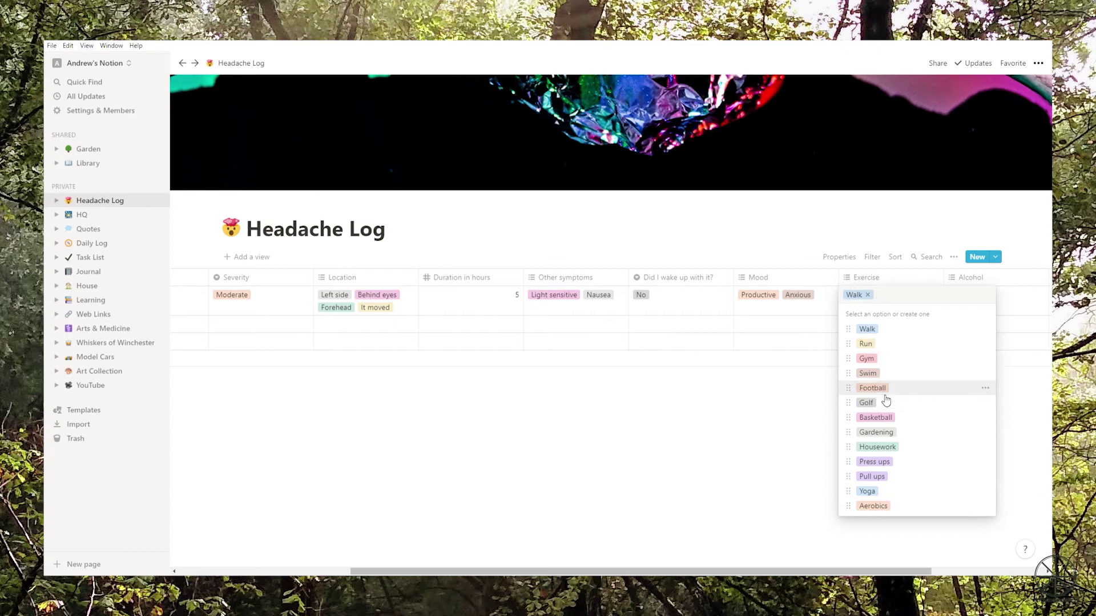
left_click(829, 386)
left_click_drag(824, 571, 944, 569)
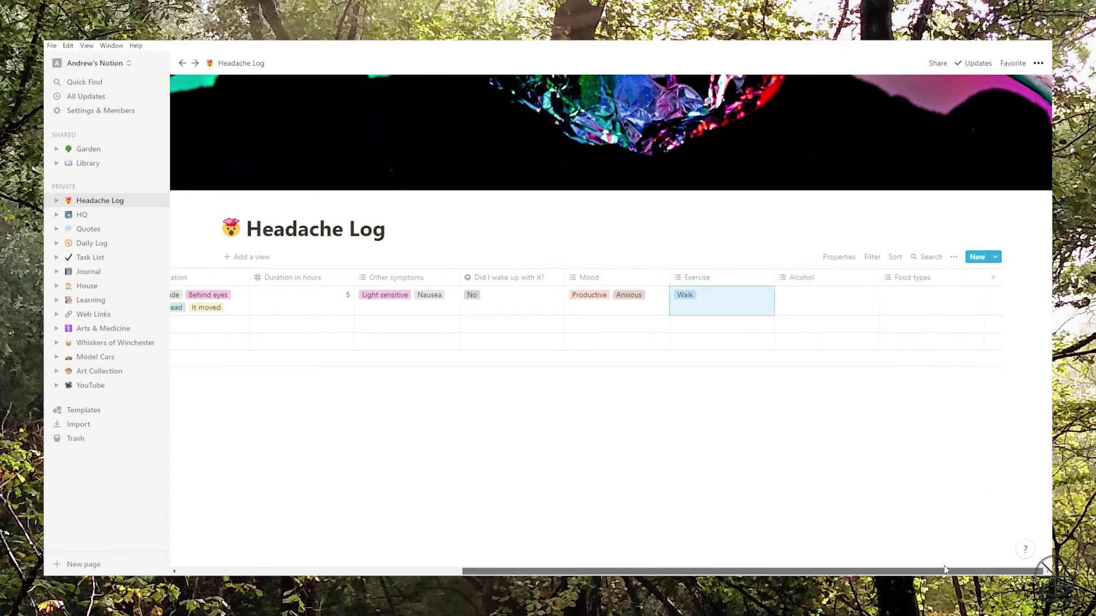
left_click(821, 301)
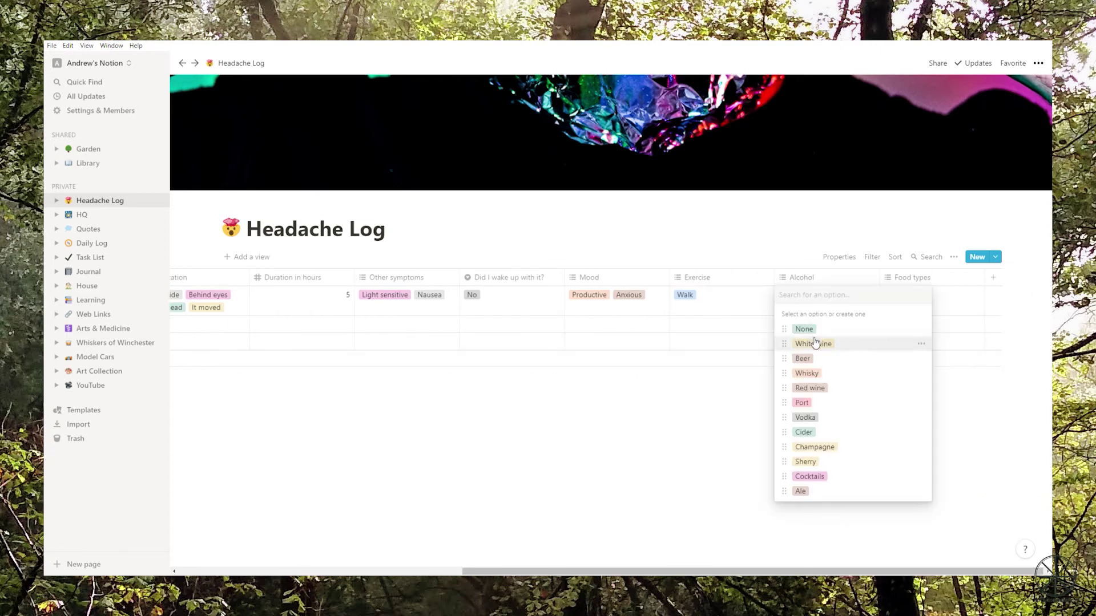
left_click(803, 329)
- Set the first entry's Food types to Cheese, Eggs, White bread, Coffee and Red meat
left_click(940, 301)
left_click(940, 301)
left_click(912, 447)
left_click(913, 403)
left_click(915, 347)
left_click(918, 385)
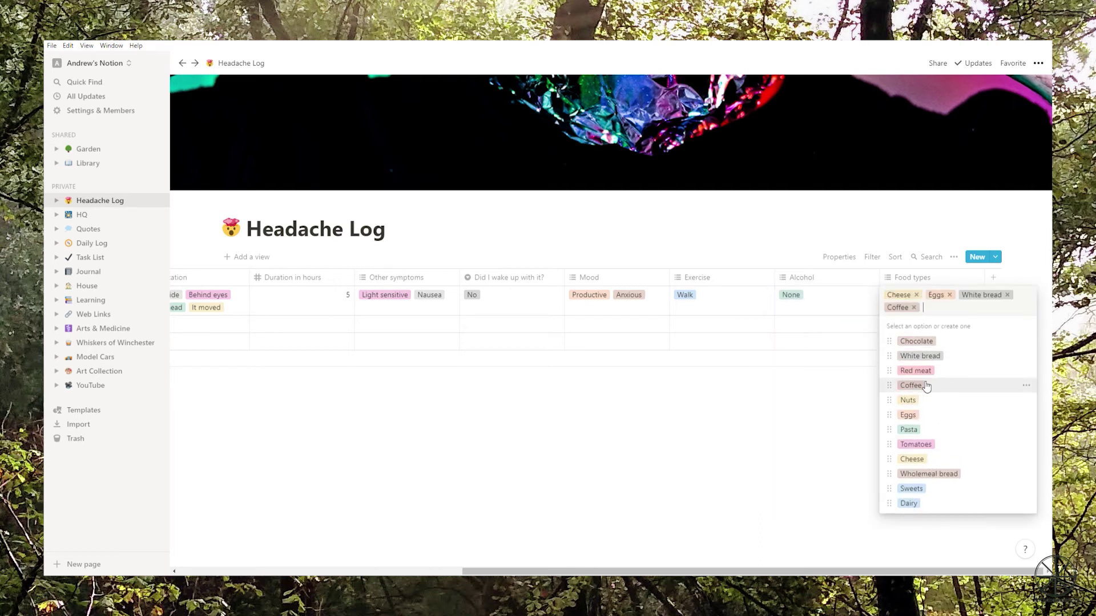
left_click(913, 370)
left_click(837, 405)
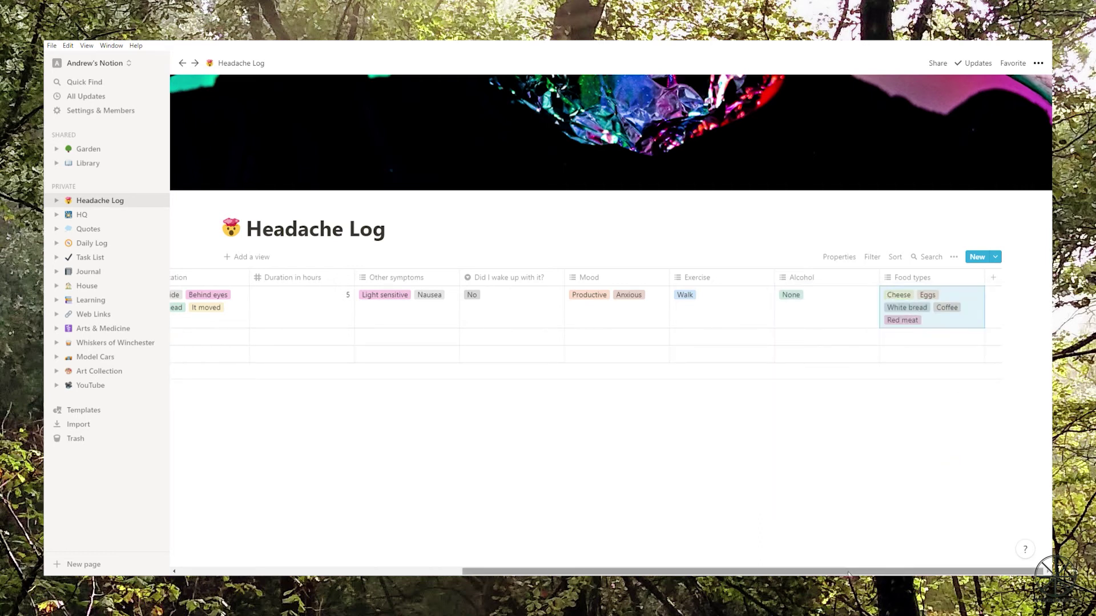
left_click(839, 471)
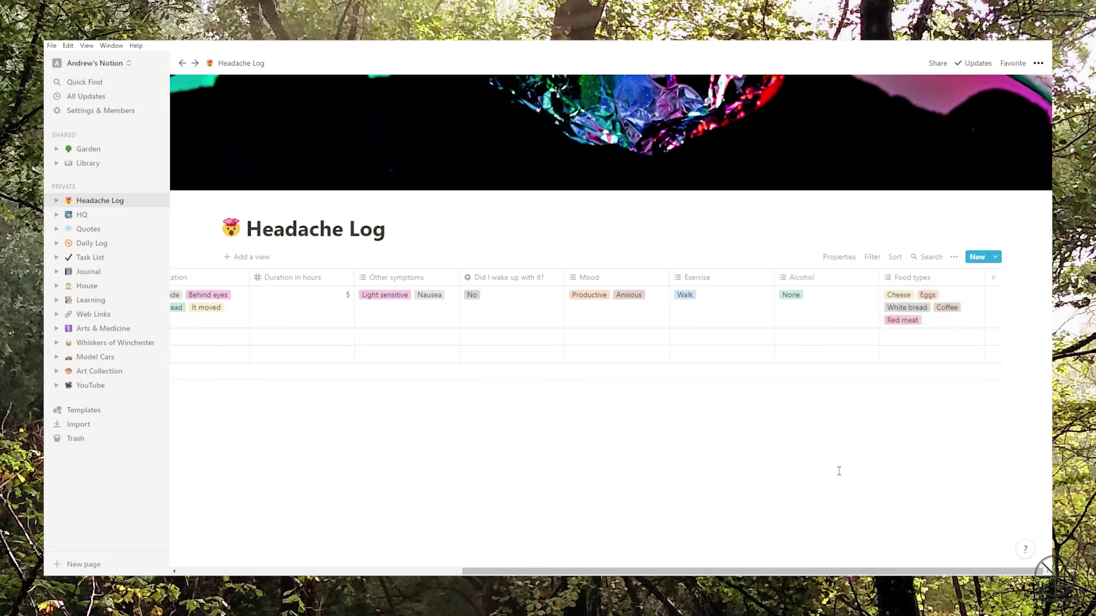
- Add a Calendar view to the Headache Log database
left_click_drag(825, 571, 544, 569)
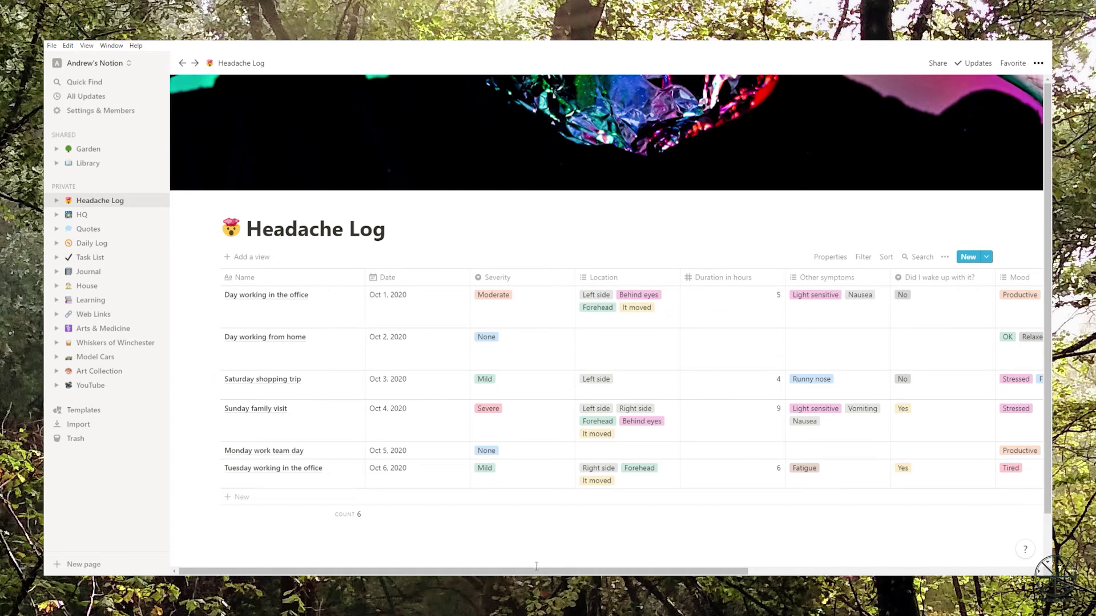
left_click_drag(530, 572, 552, 574)
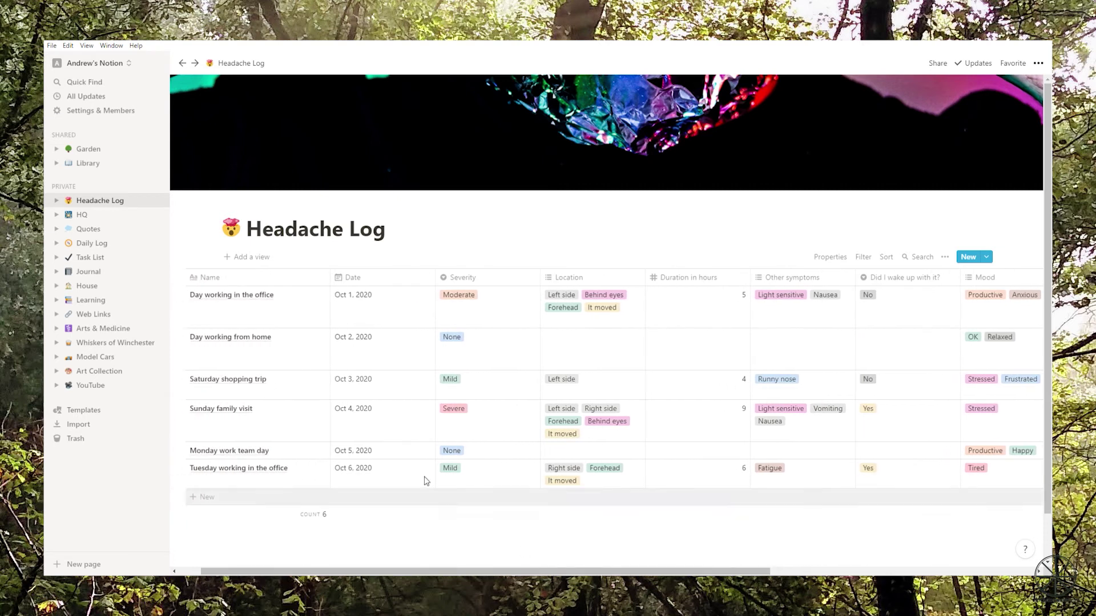
left_click(257, 261)
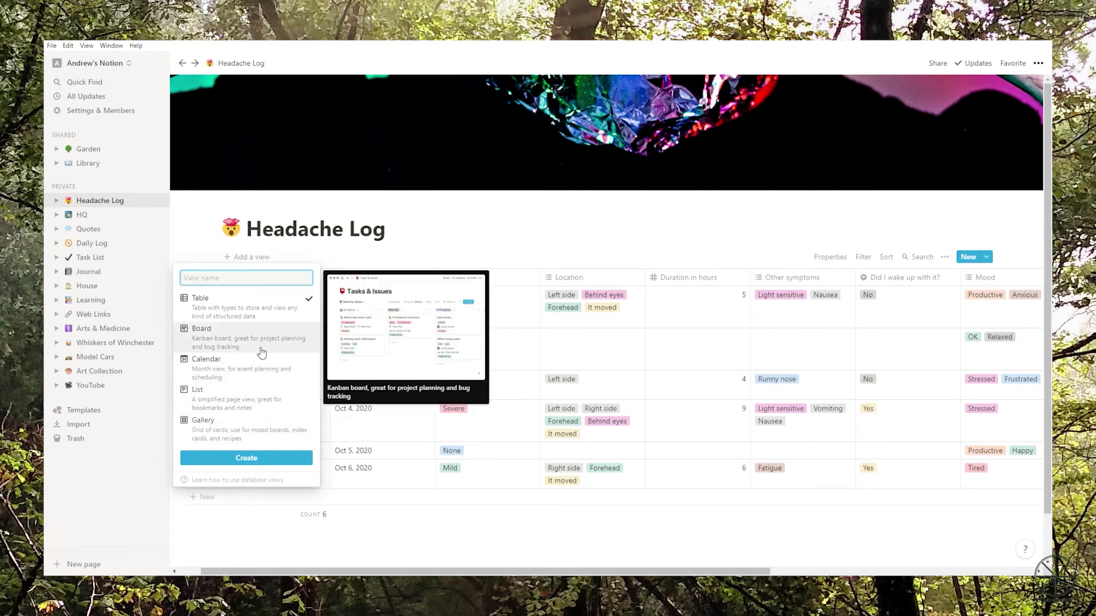
left_click(259, 380)
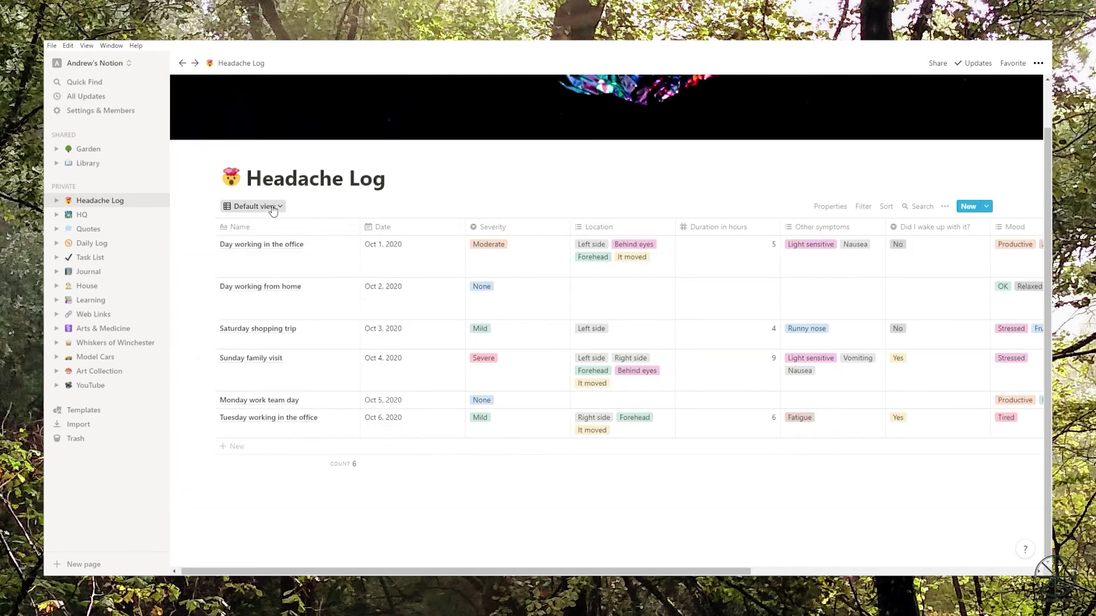
- Create an additional Table view of the Headache Log named "Severe headaches"
left_click(253, 206)
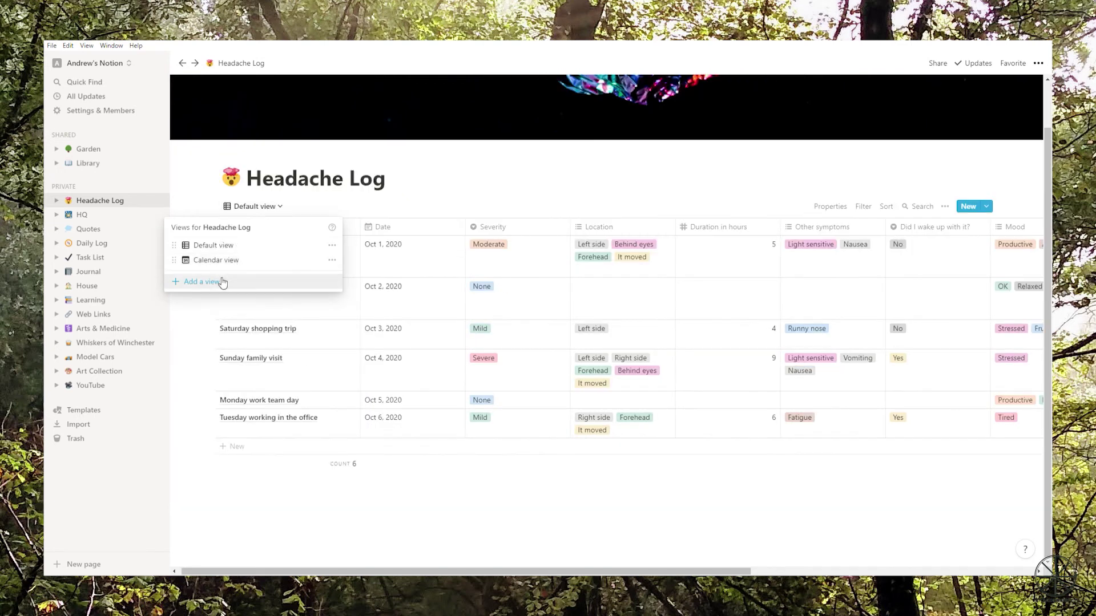
left_click(206, 286)
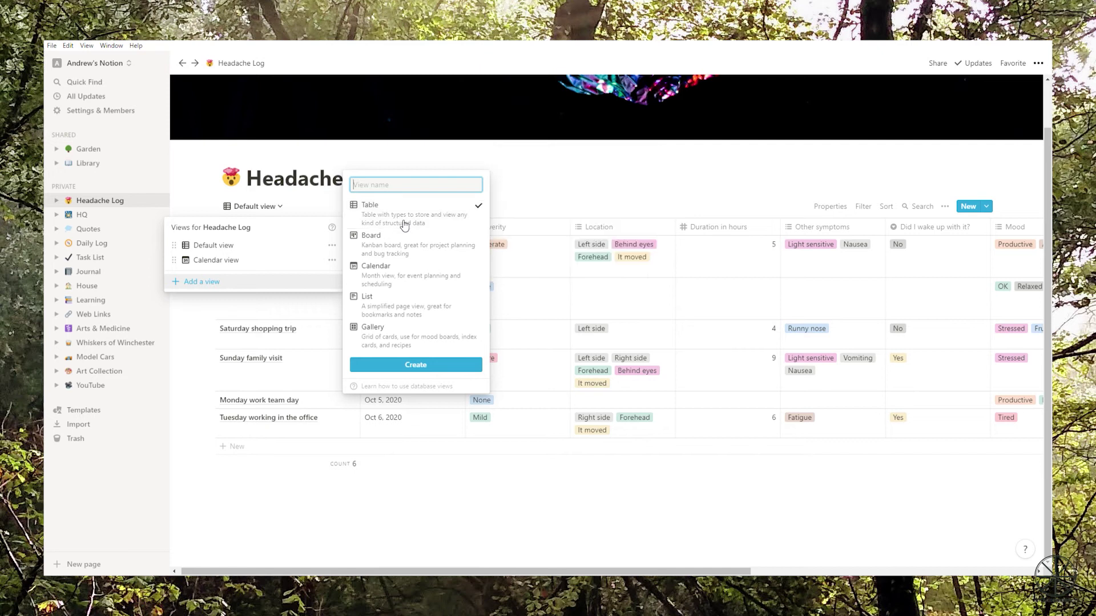
type("Severe headaches")
left_click(423, 373)
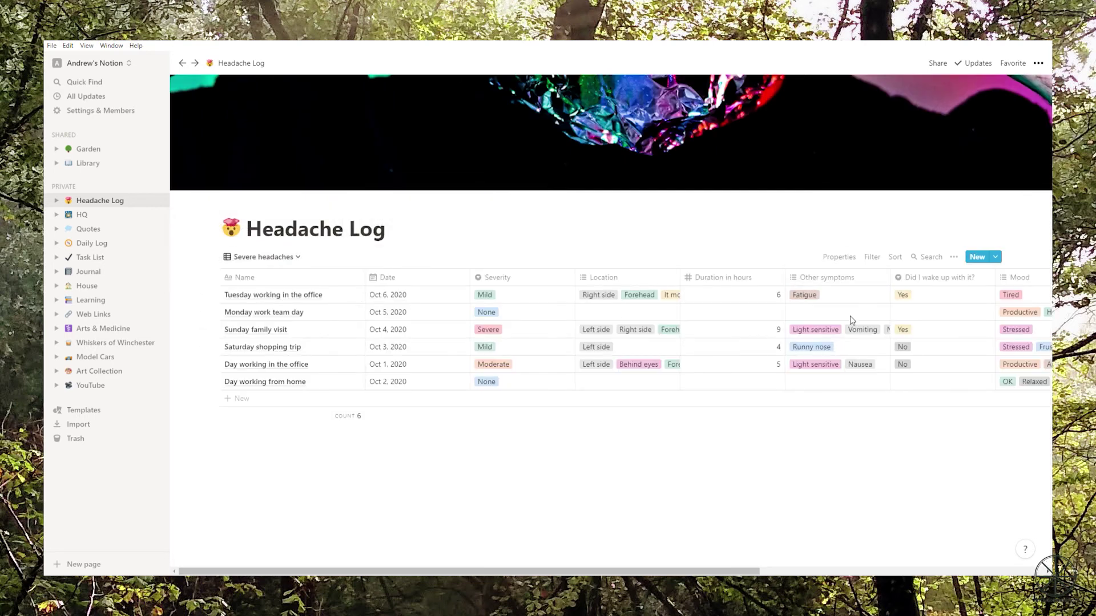
- Hide the Other symptoms property in the Severe headaches view and show it again
left_click(840, 257)
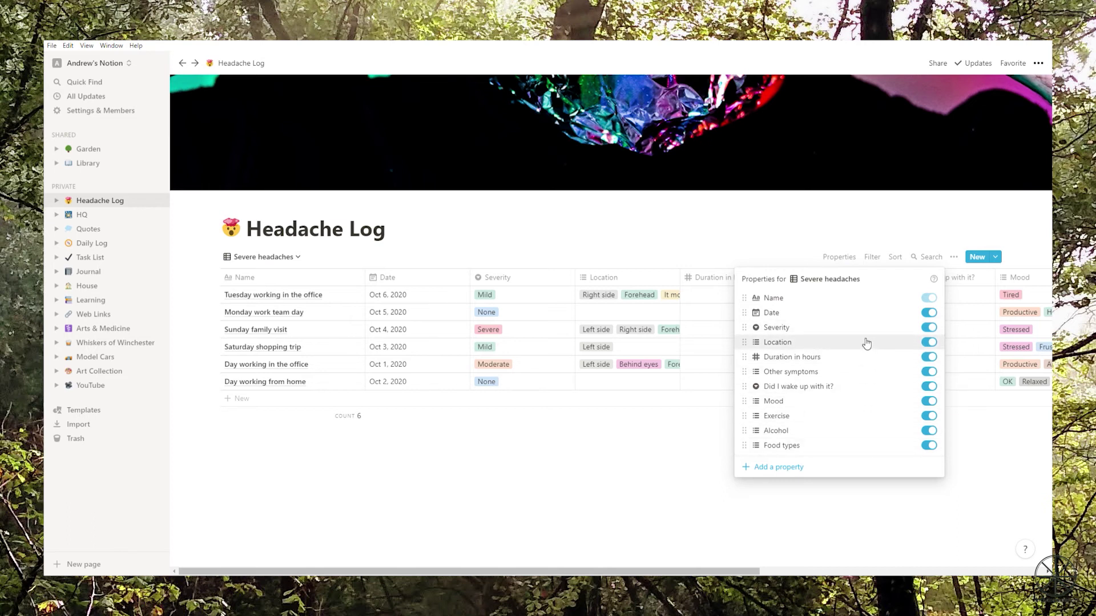
left_click(928, 372)
left_click(929, 372)
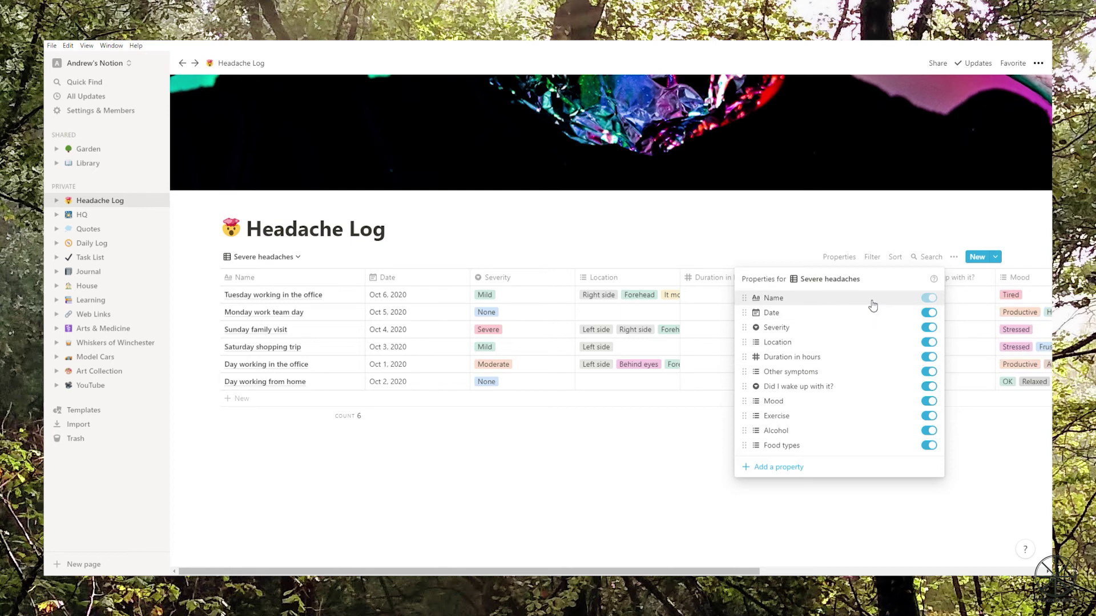
left_click(805, 252)
- Filter the Severe headaches view to entries where Severity is Severe
left_click(874, 257)
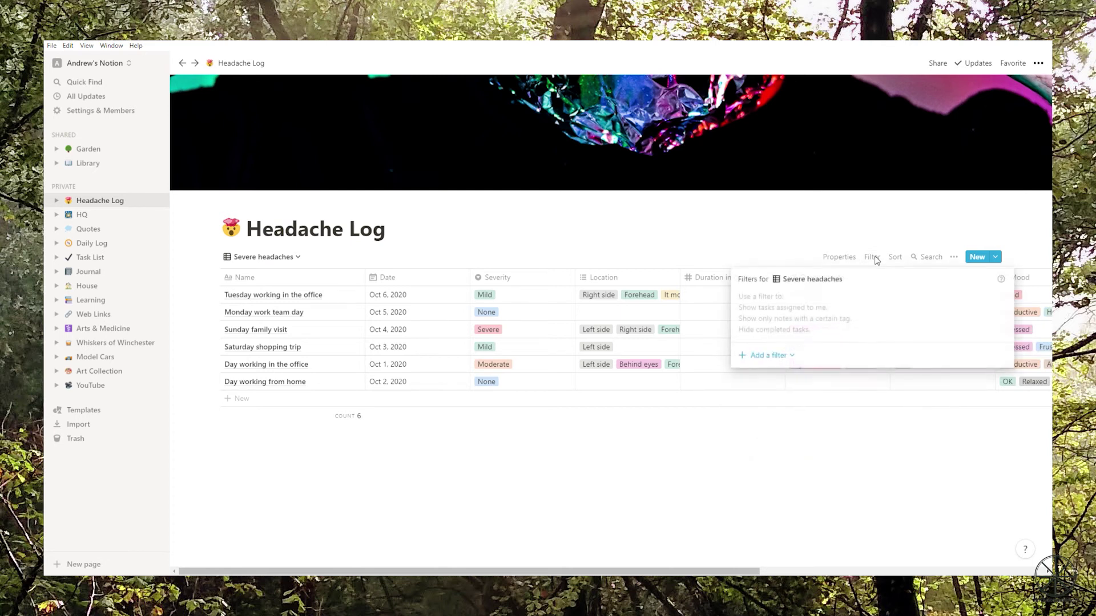
left_click(783, 355)
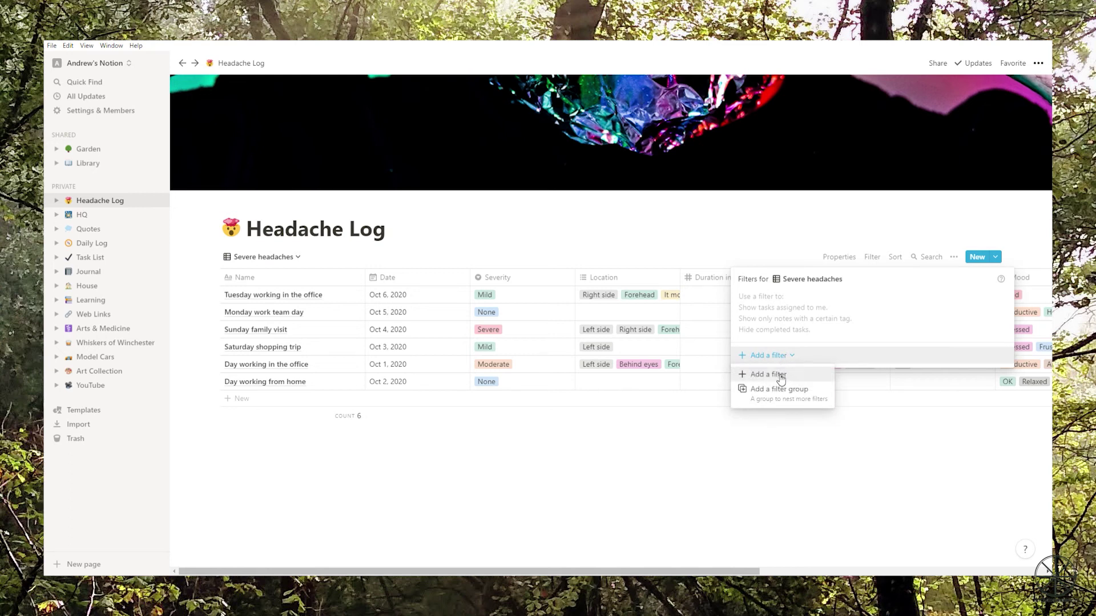
left_click(780, 377)
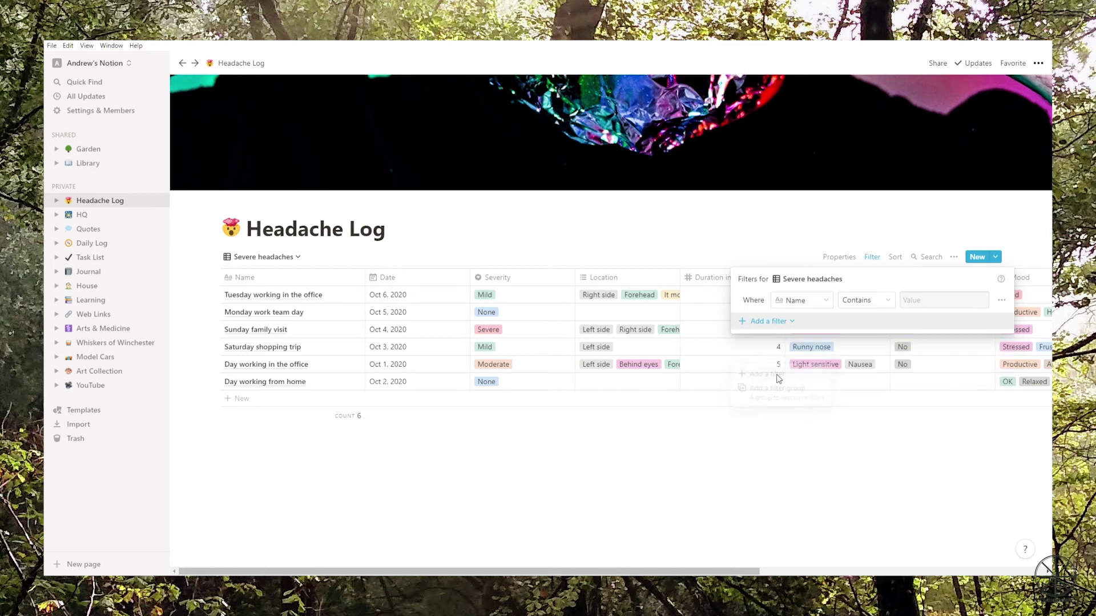
left_click(830, 306)
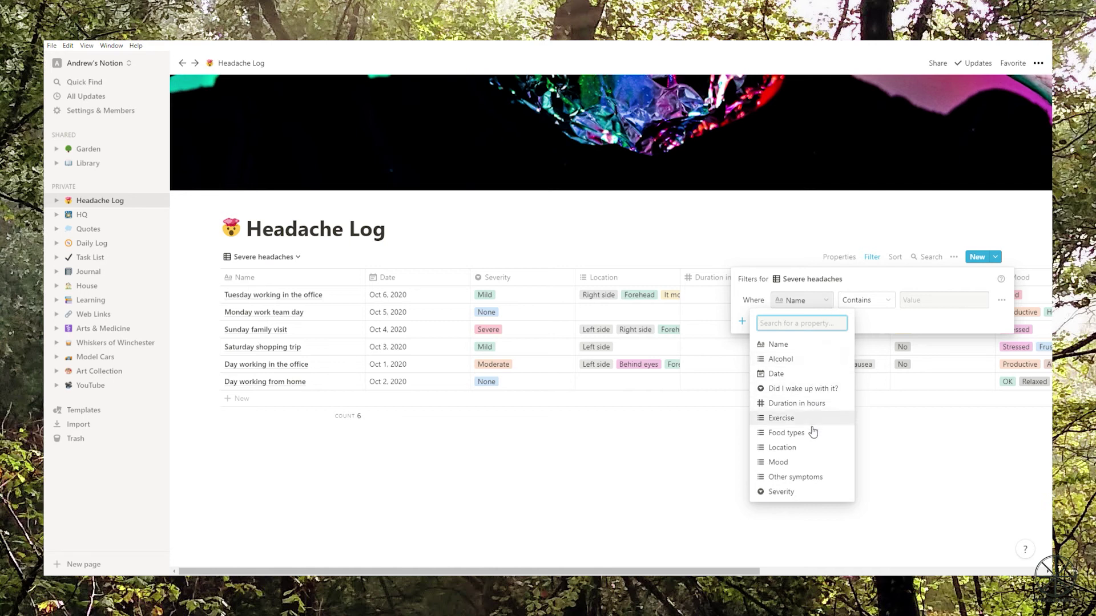
left_click(809, 494)
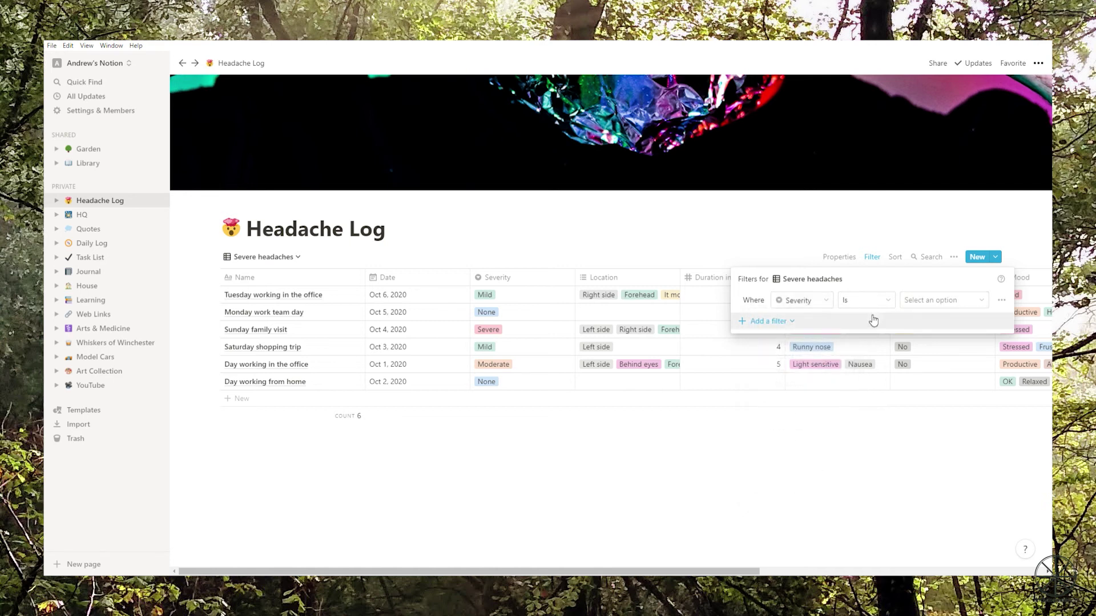
left_click(980, 303)
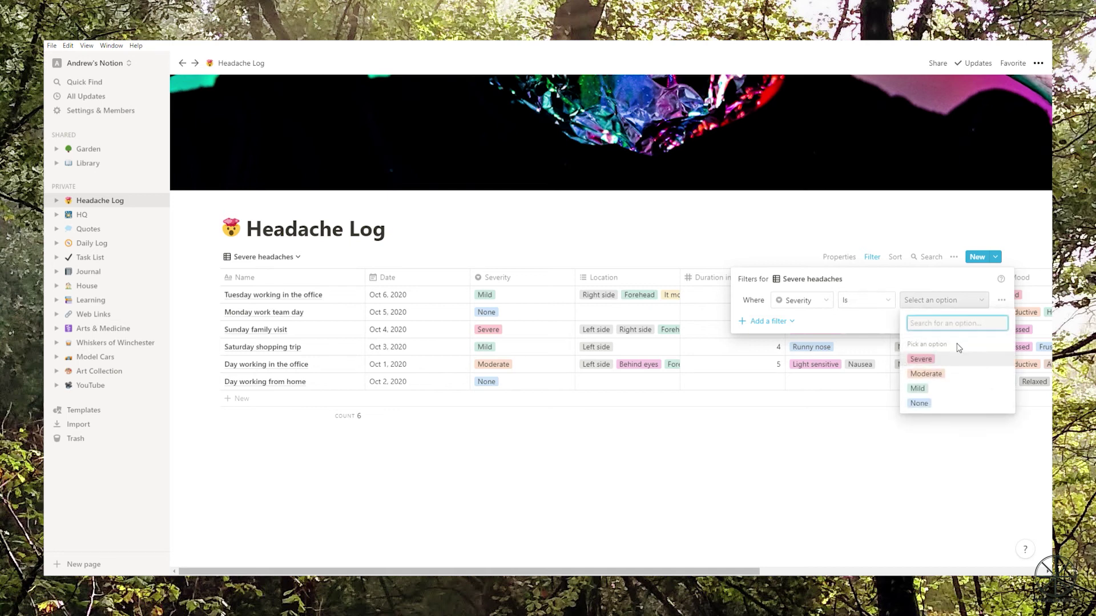
left_click(929, 359)
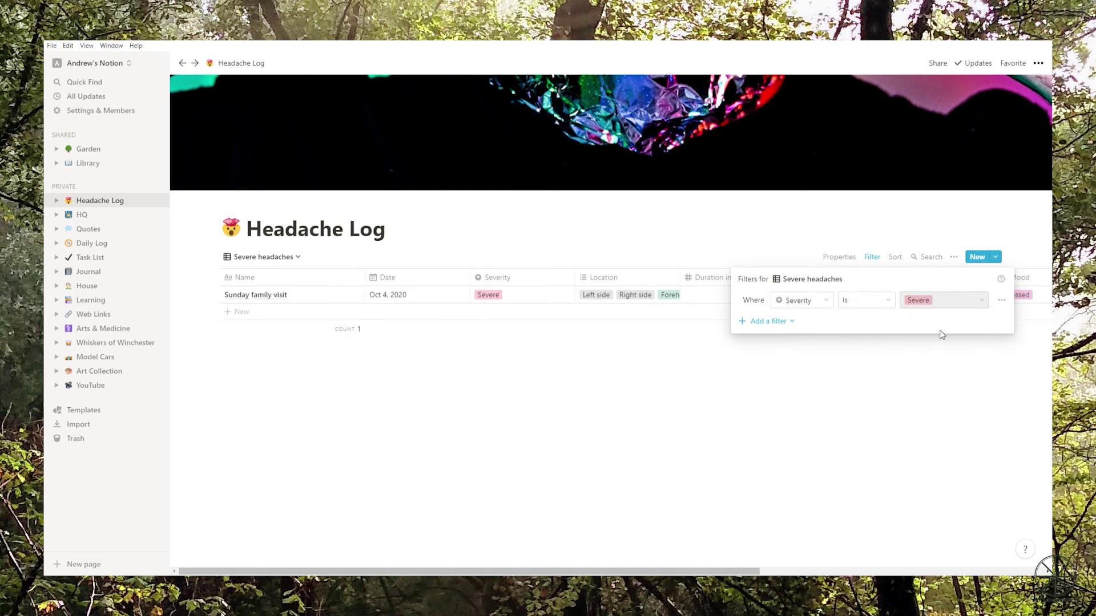
left_click(598, 373)
- Switch between the Default view and the Severe headaches view to compare their entries, ending on the Default view
left_click_drag(663, 571, 628, 552)
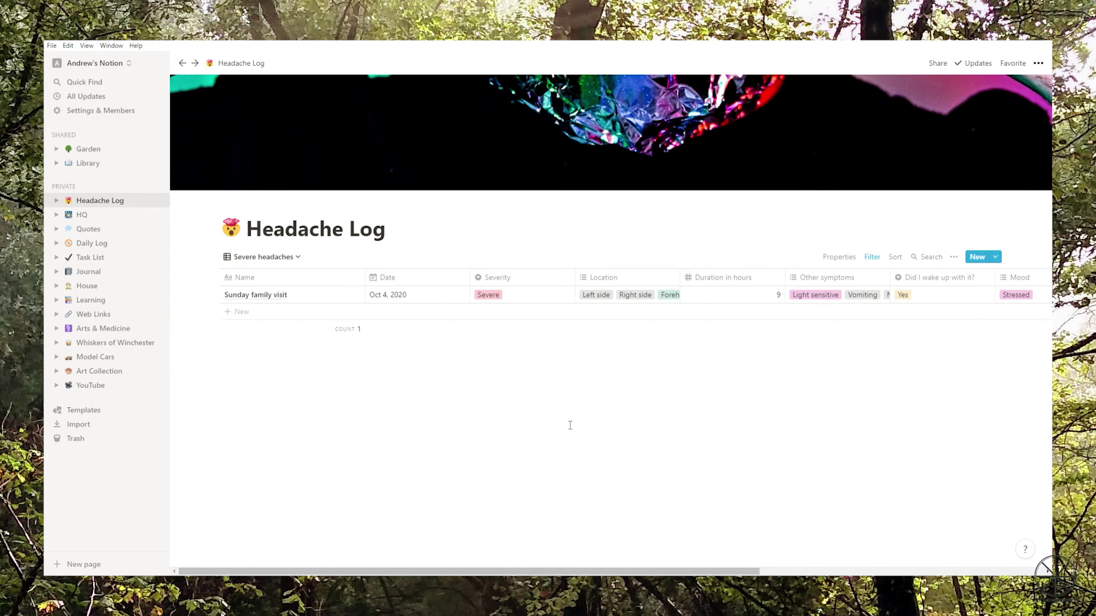
left_click(266, 257)
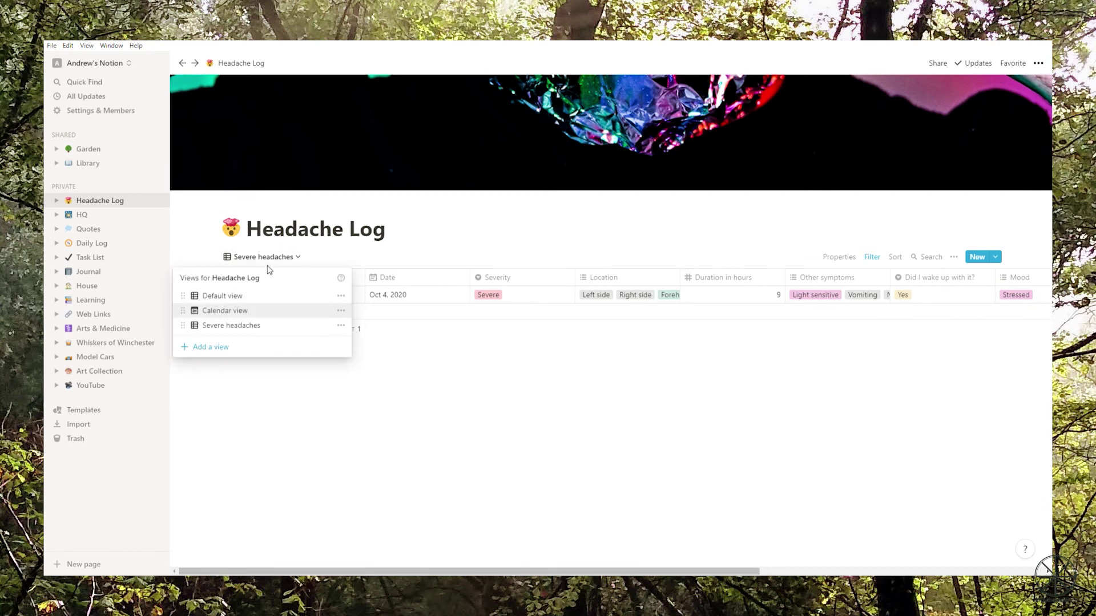
left_click(254, 296)
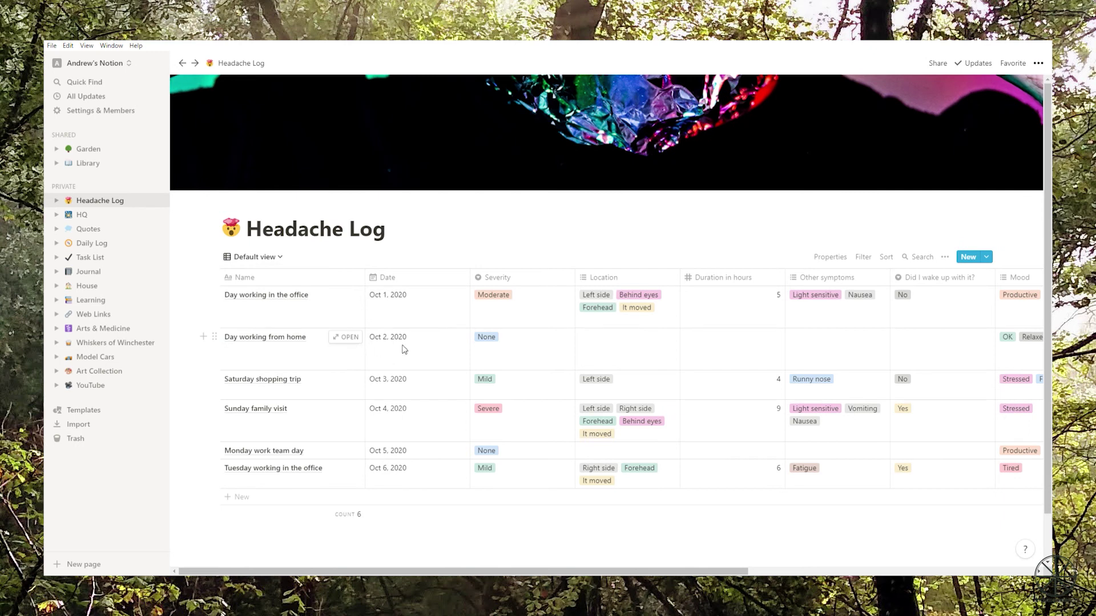
scroll(402, 349, "right", 2)
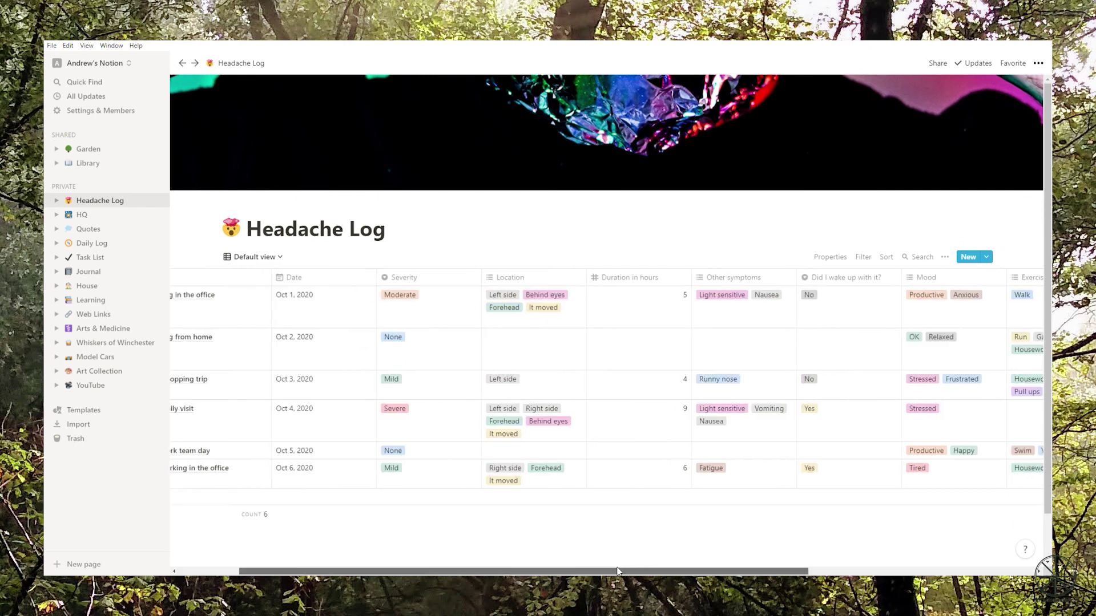
left_click(255, 257)
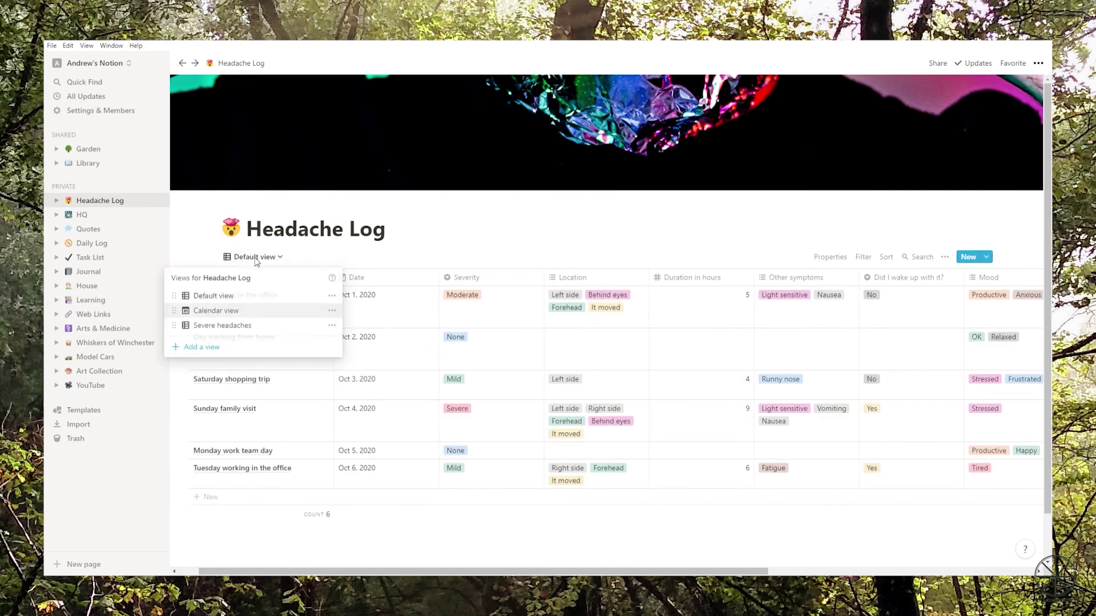
left_click(261, 328)
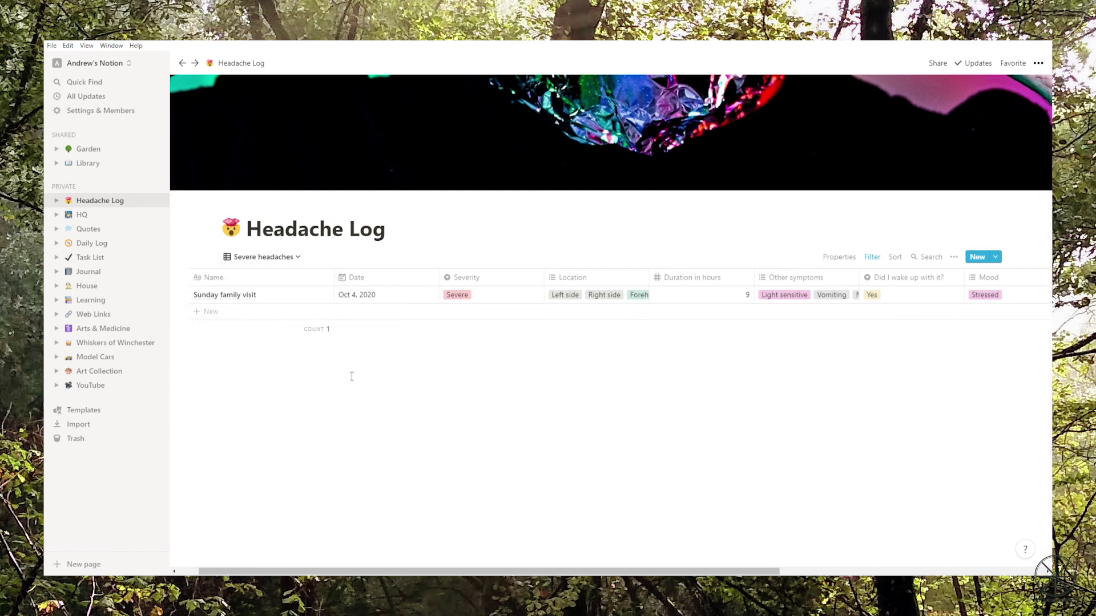
left_click(264, 258)
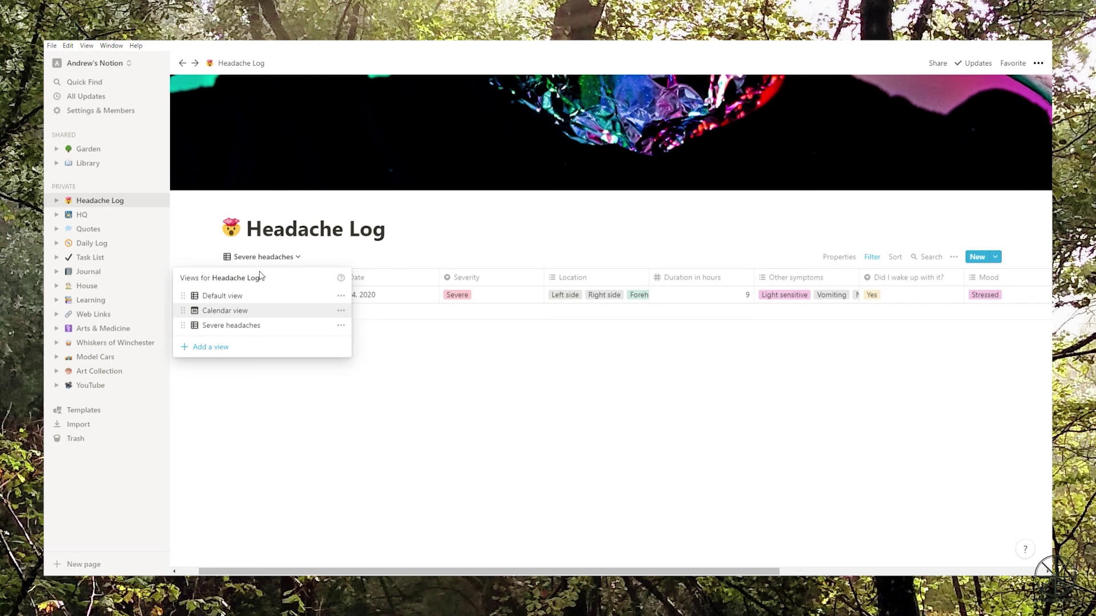
left_click(245, 297)
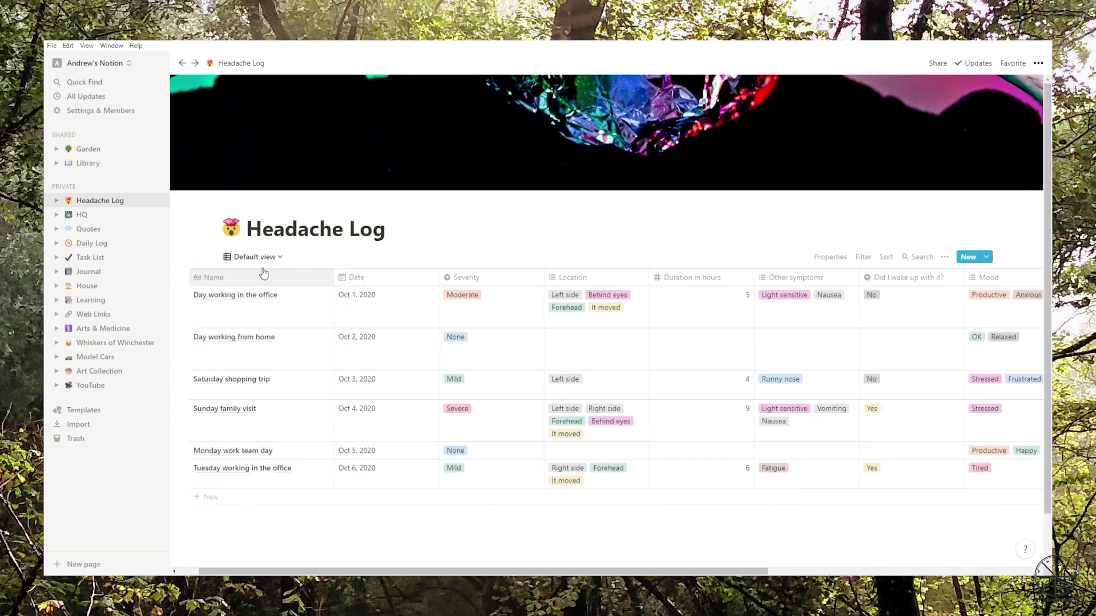